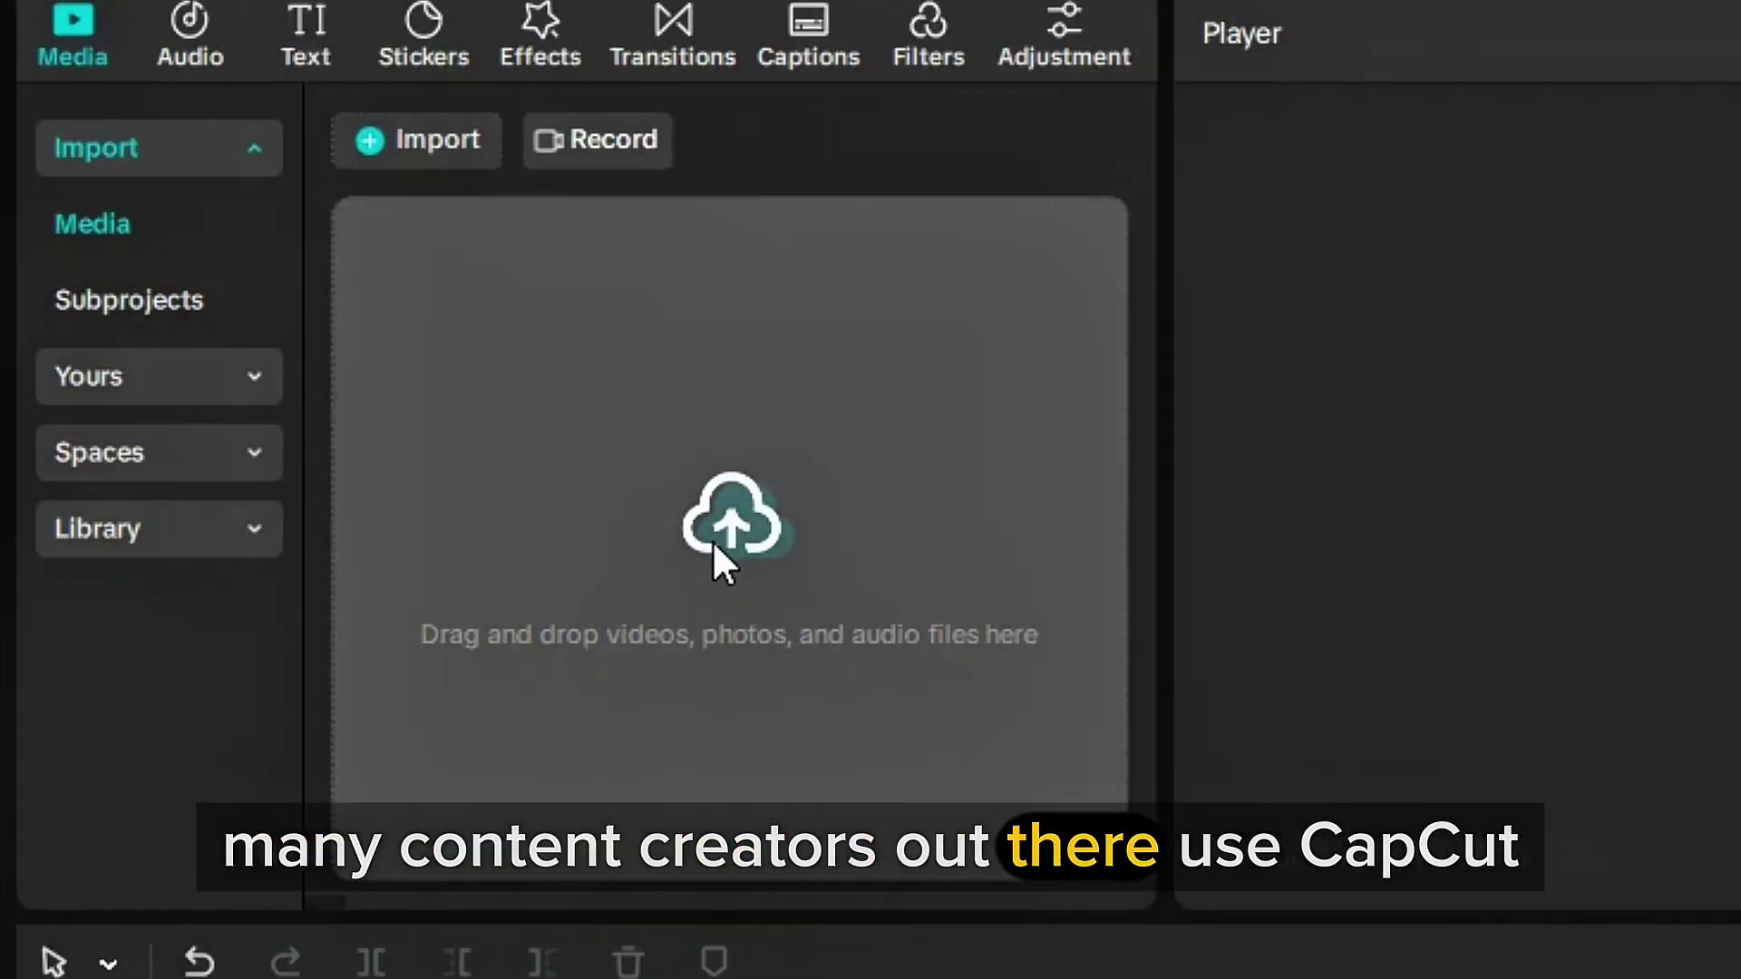
Import the Add base sepolia video and split the clip at 4:12 and 10:05
left_click(350, 334)
double_click(1060, 585)
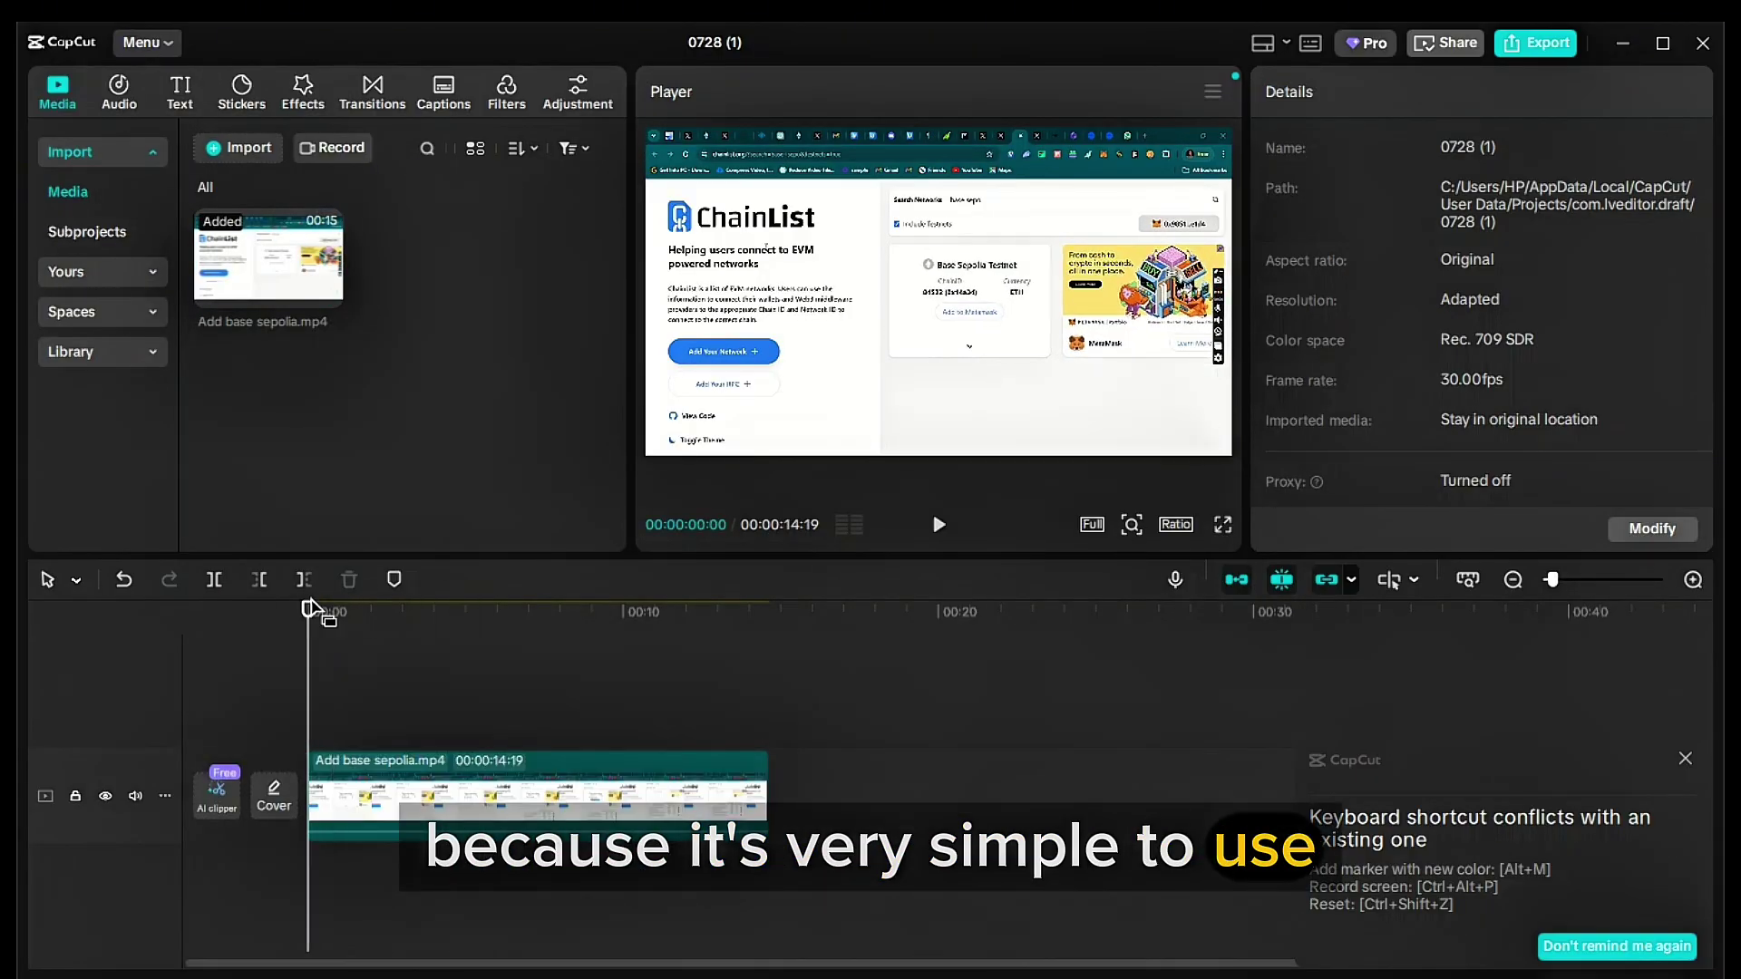
left_click(444, 652)
key("ctrl+b")
left_click_drag(443, 612, 625, 611)
left_click(214, 579)
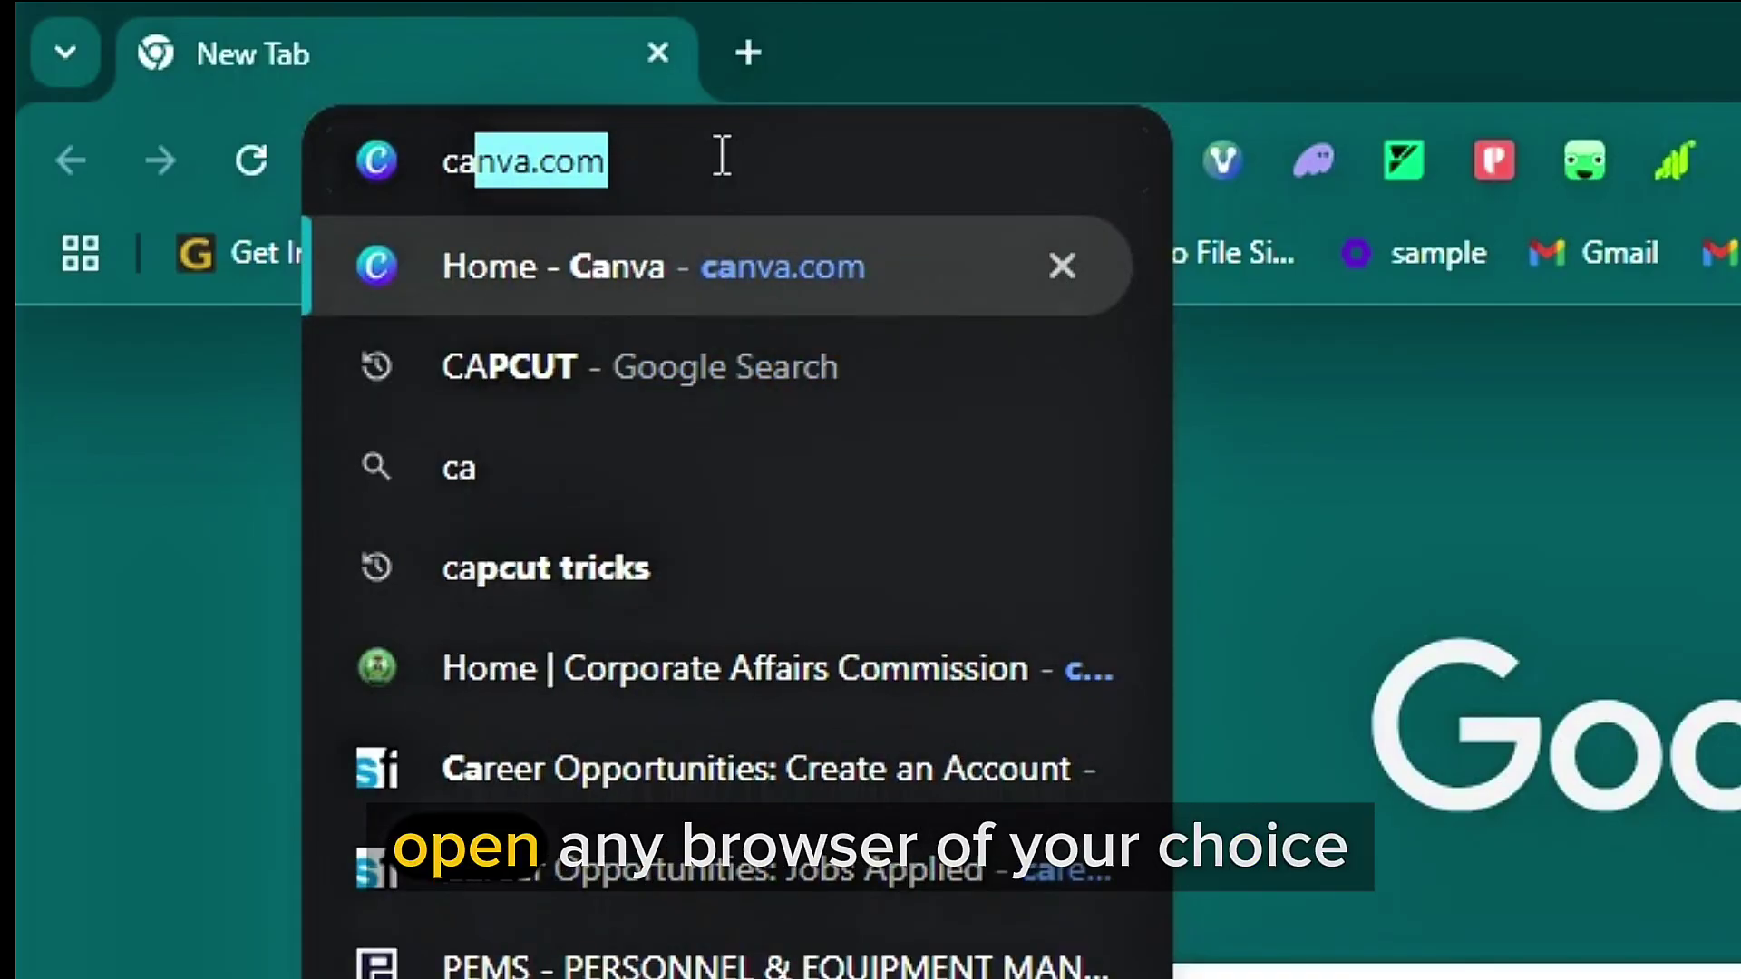
Load capcut.com in Chrome and start downloading the CapCut desktop app
type("om")
key("Return")
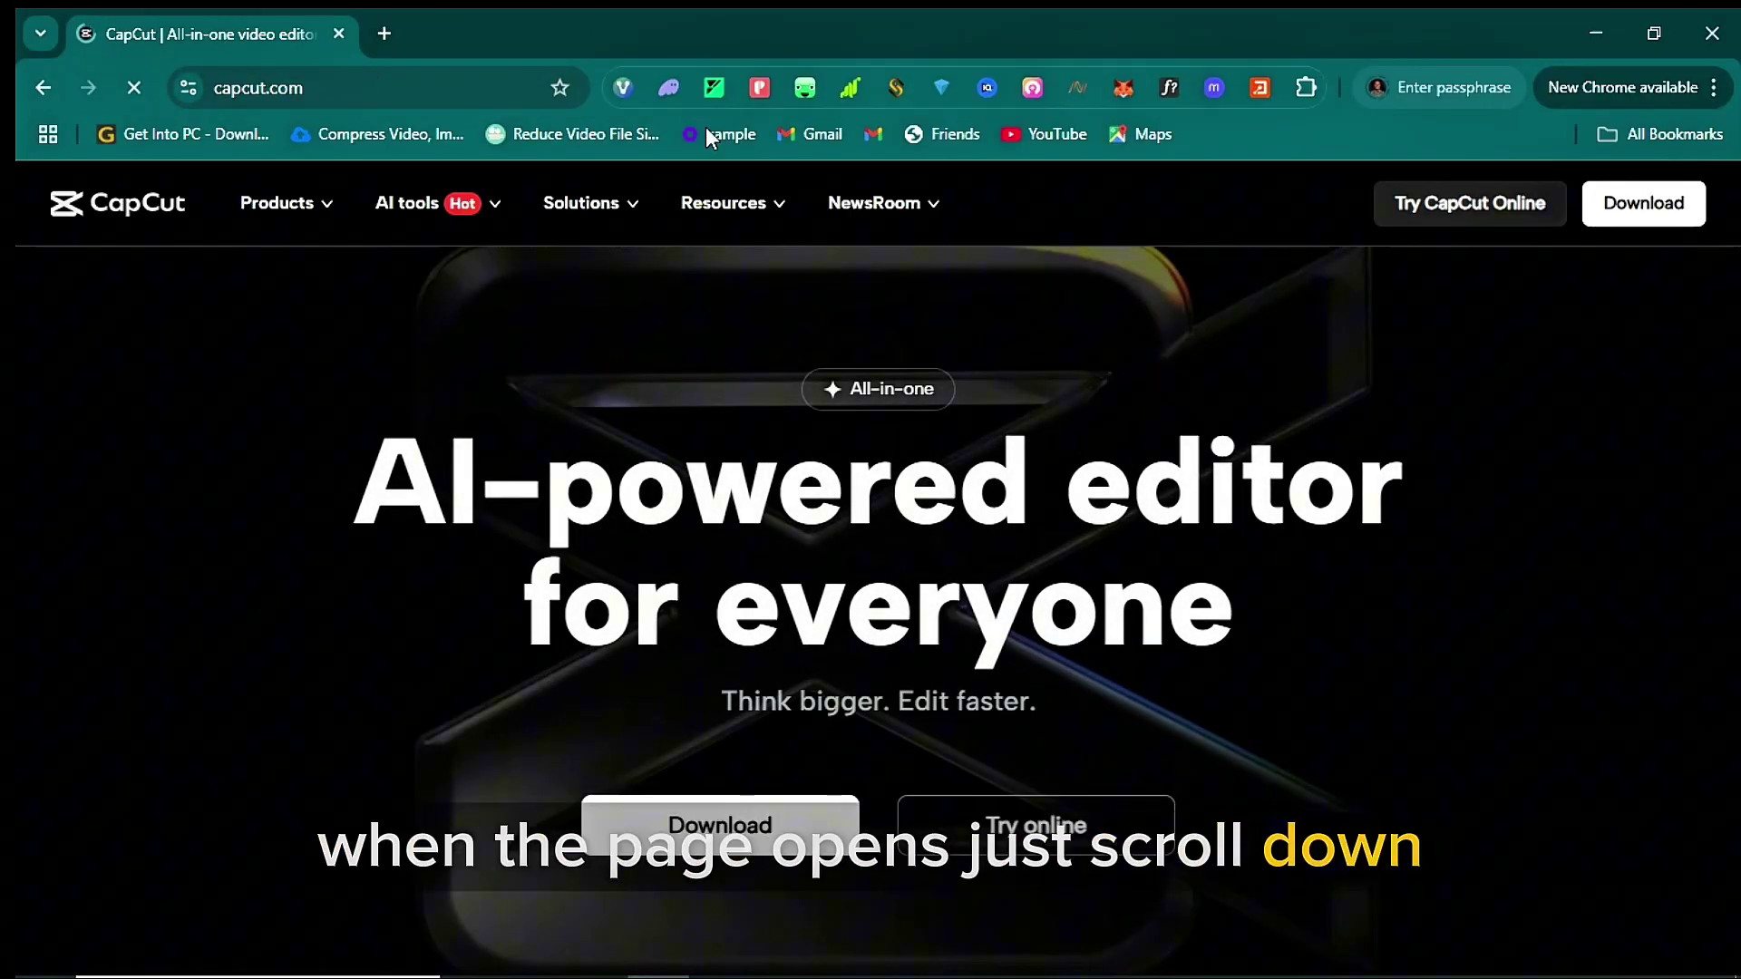
scroll(546, 488, "down", 15)
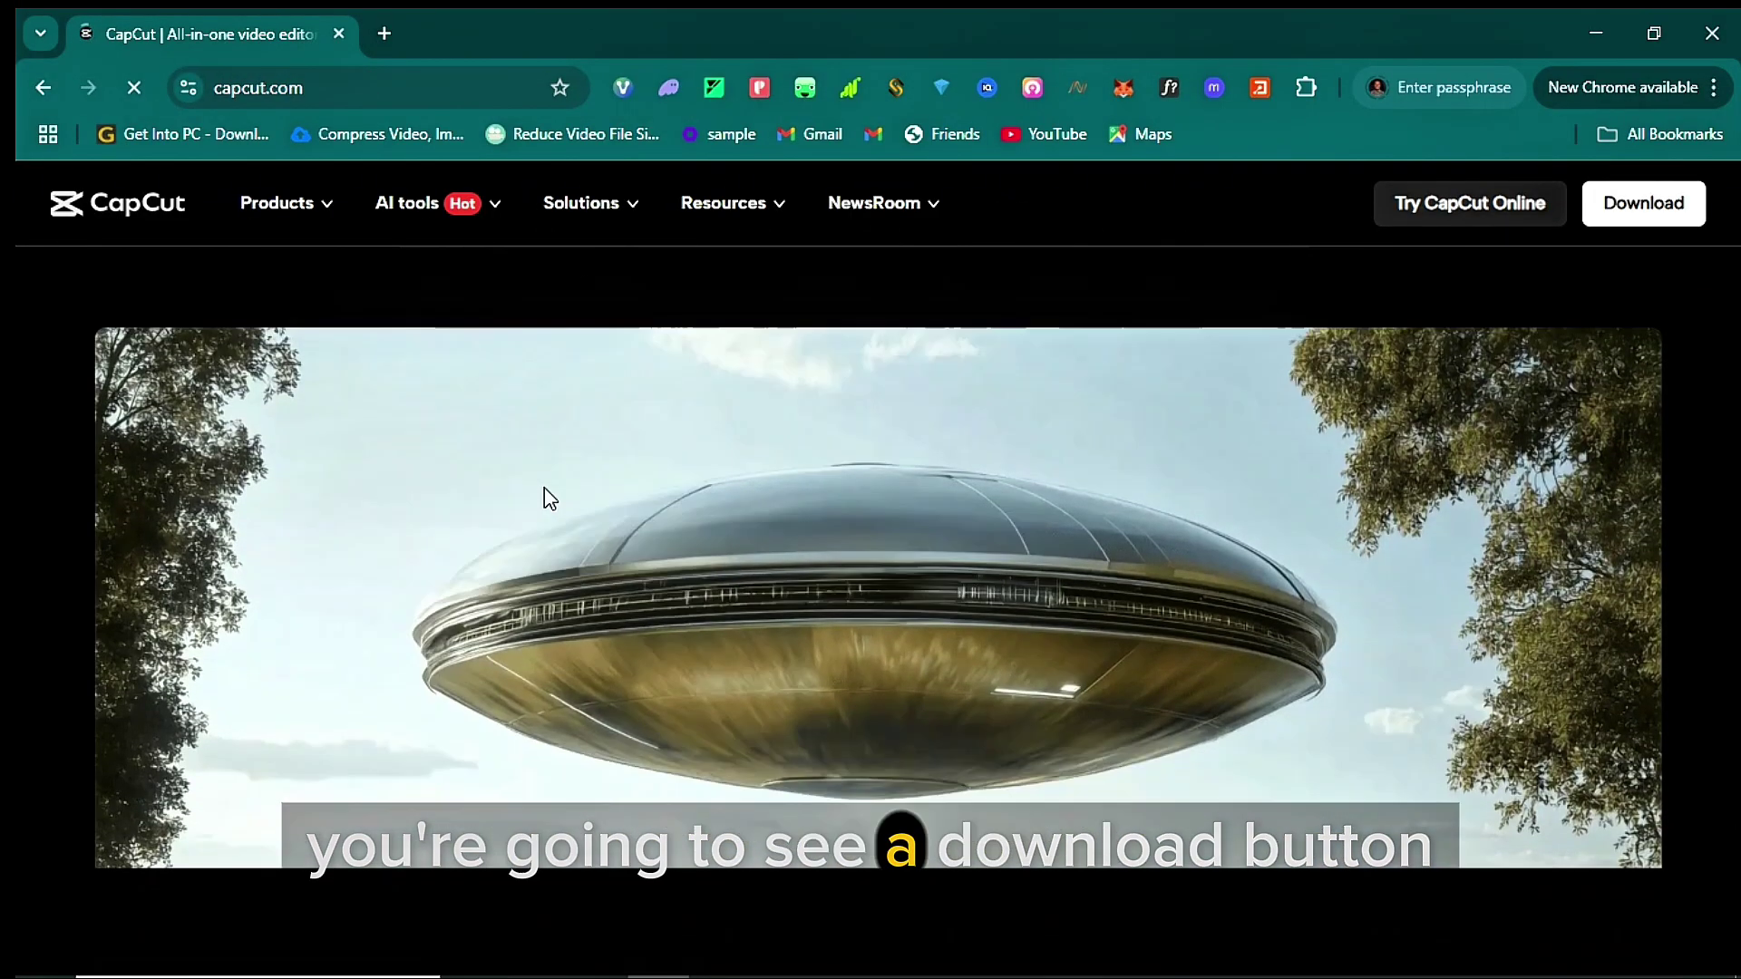
scroll(546, 489, "up", 15)
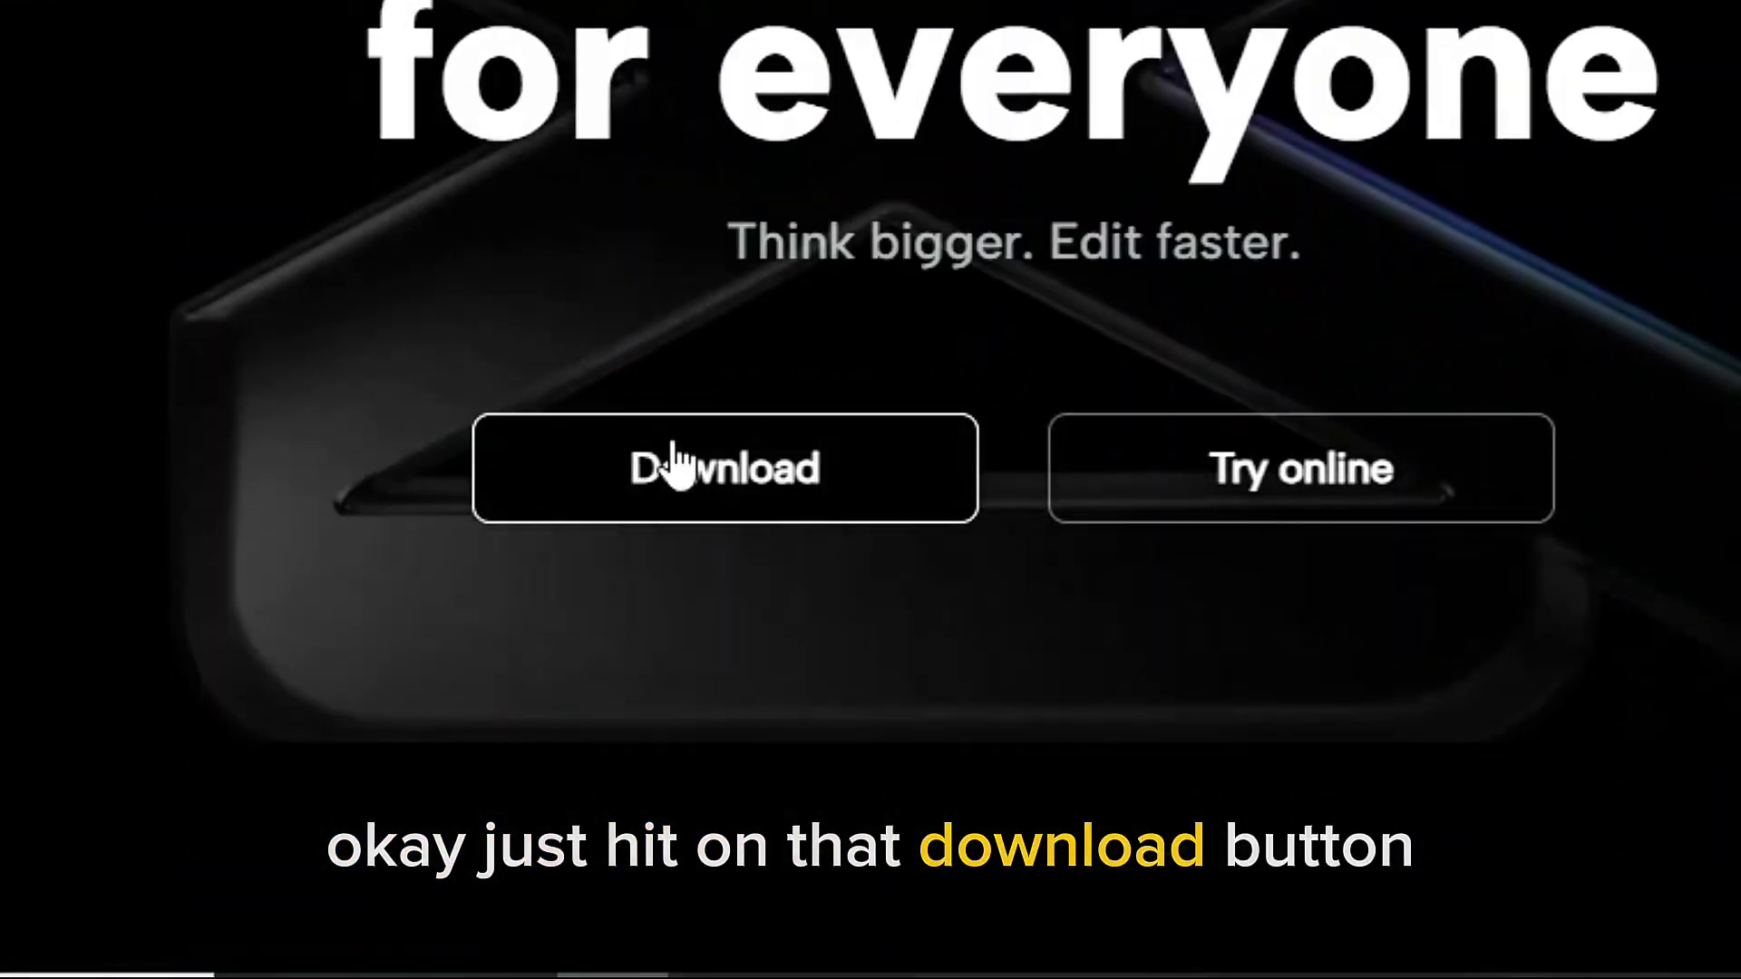
left_click(686, 478)
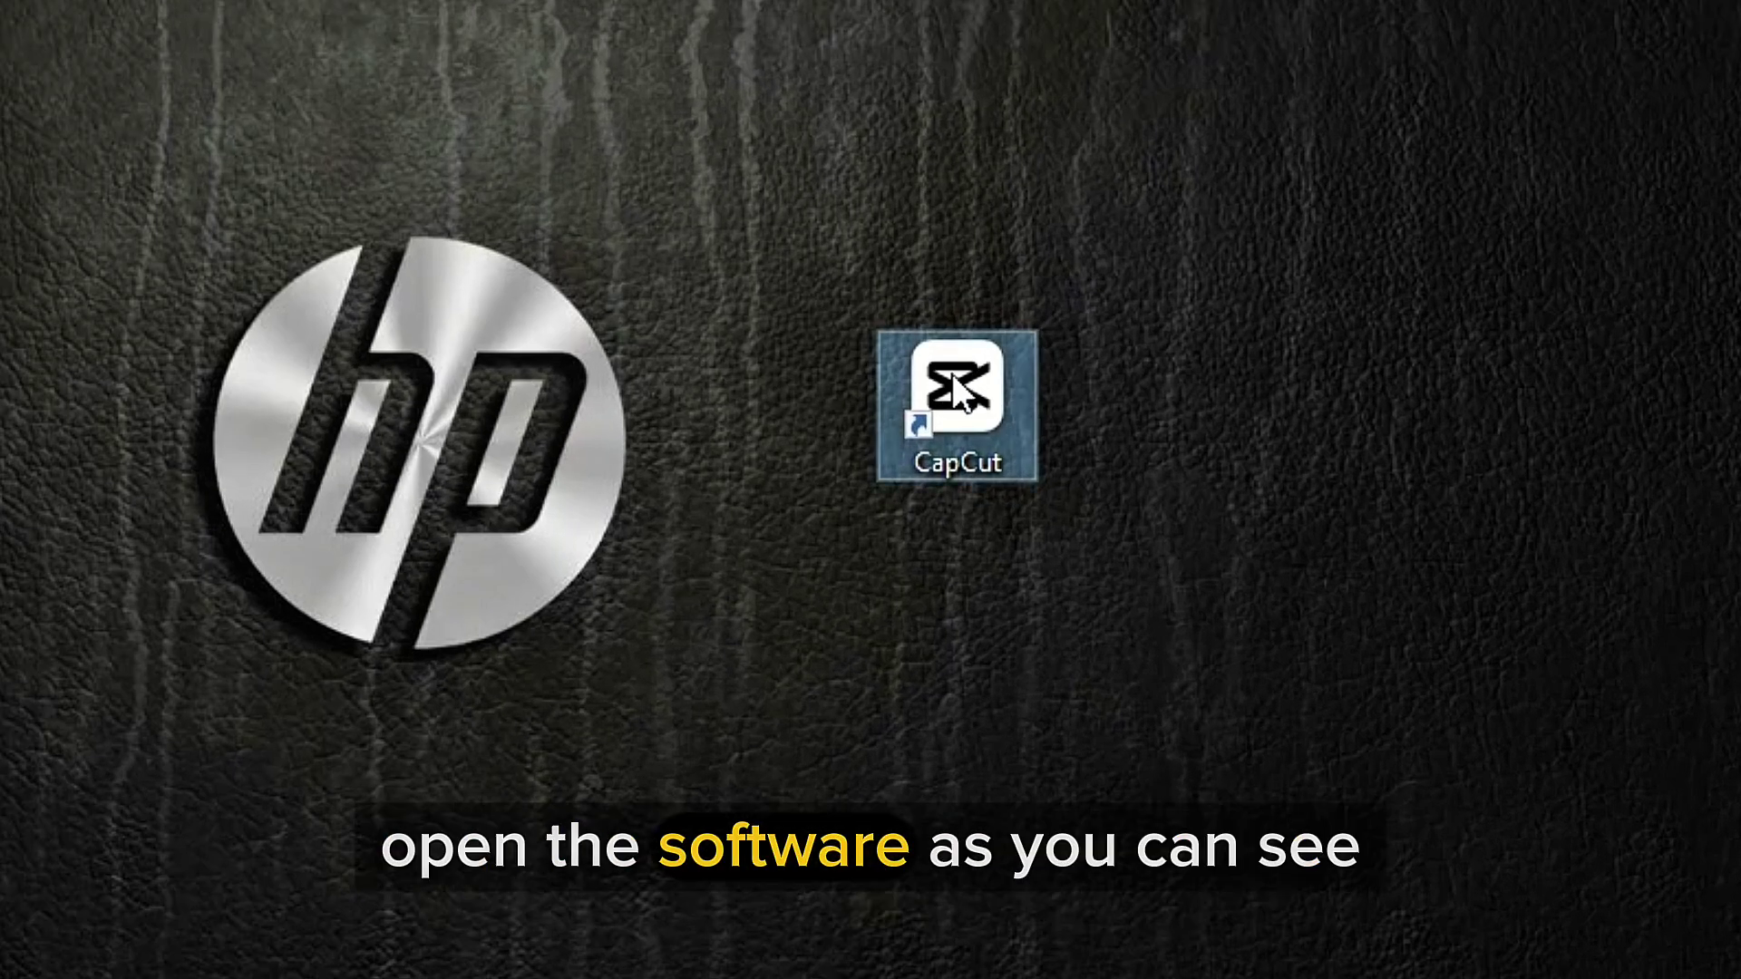
Launch CapCut from its desktop shortcut's right-click menu
right_click(1192, 436)
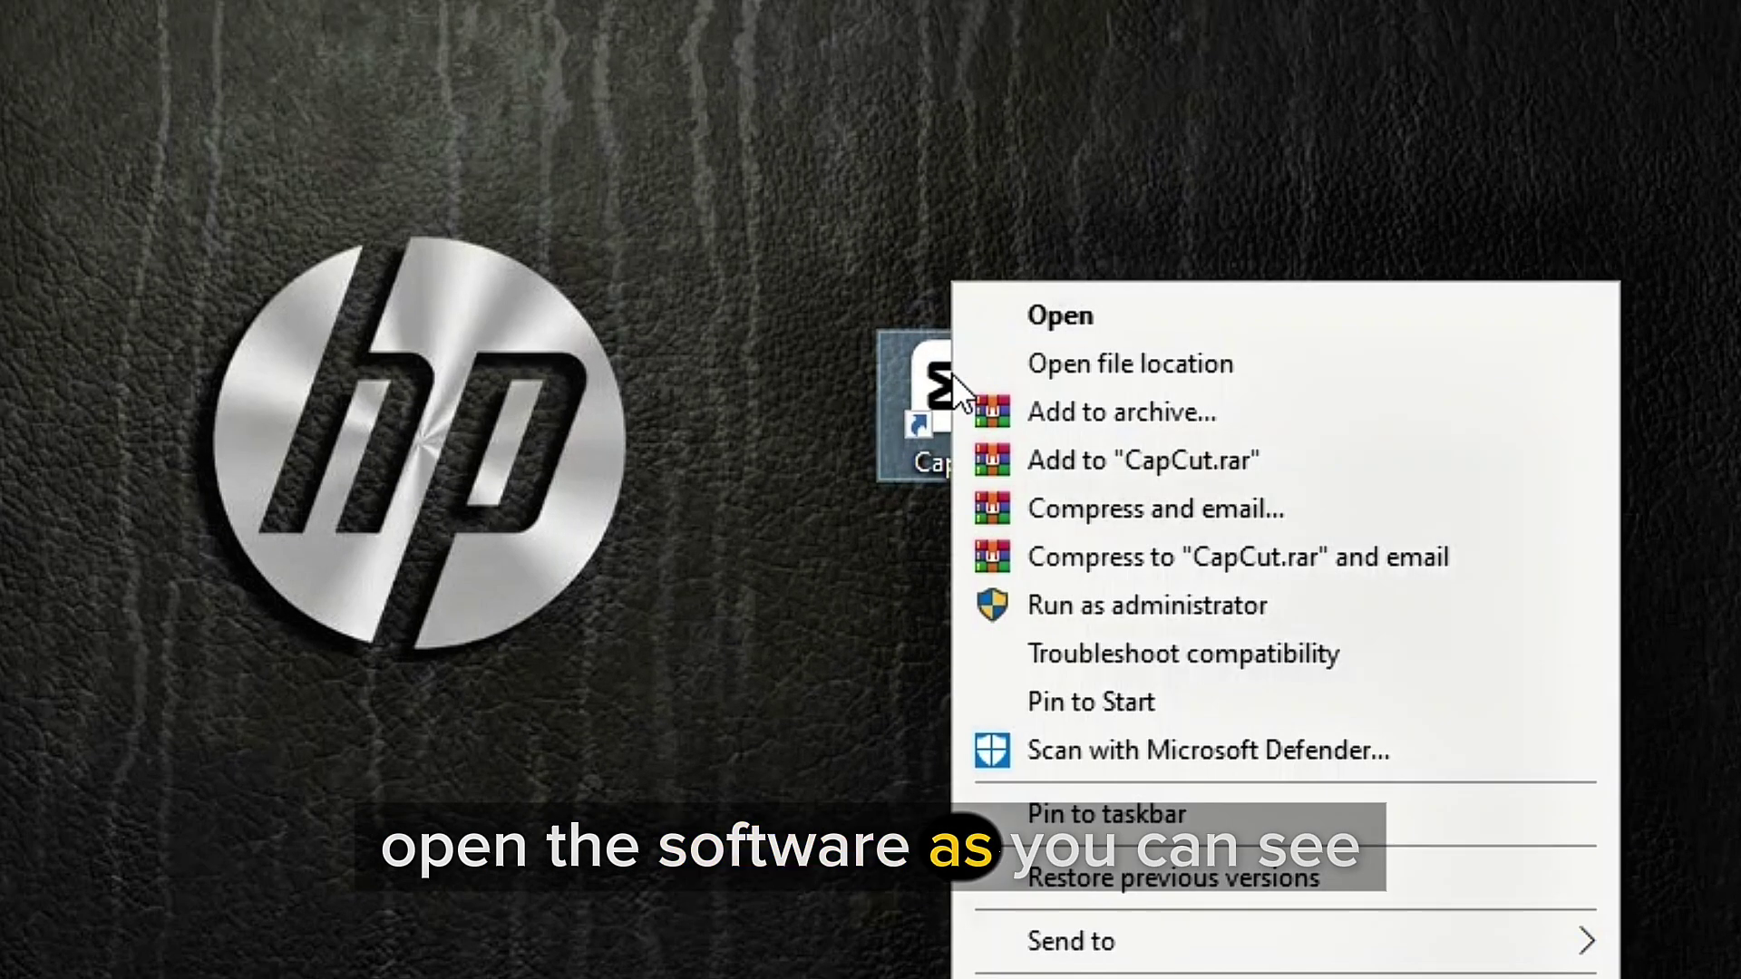
left_click(1053, 317)
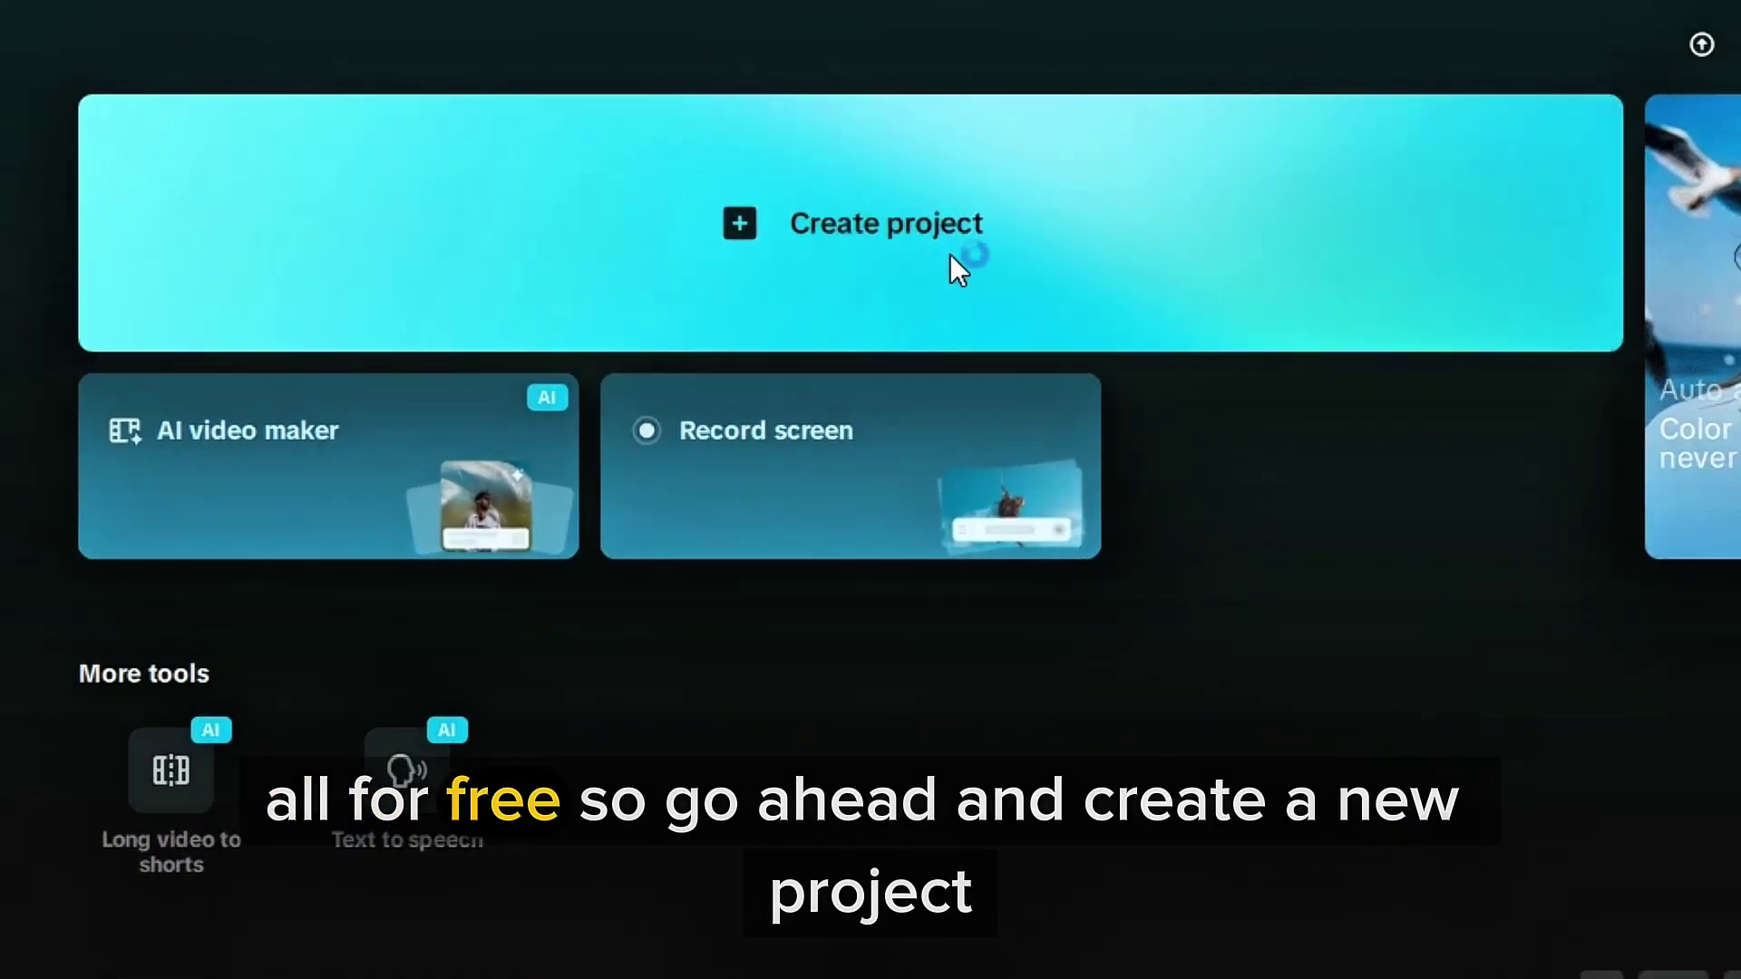
Create a new project and import the Add base sepolia video from Videos
left_click(906, 220)
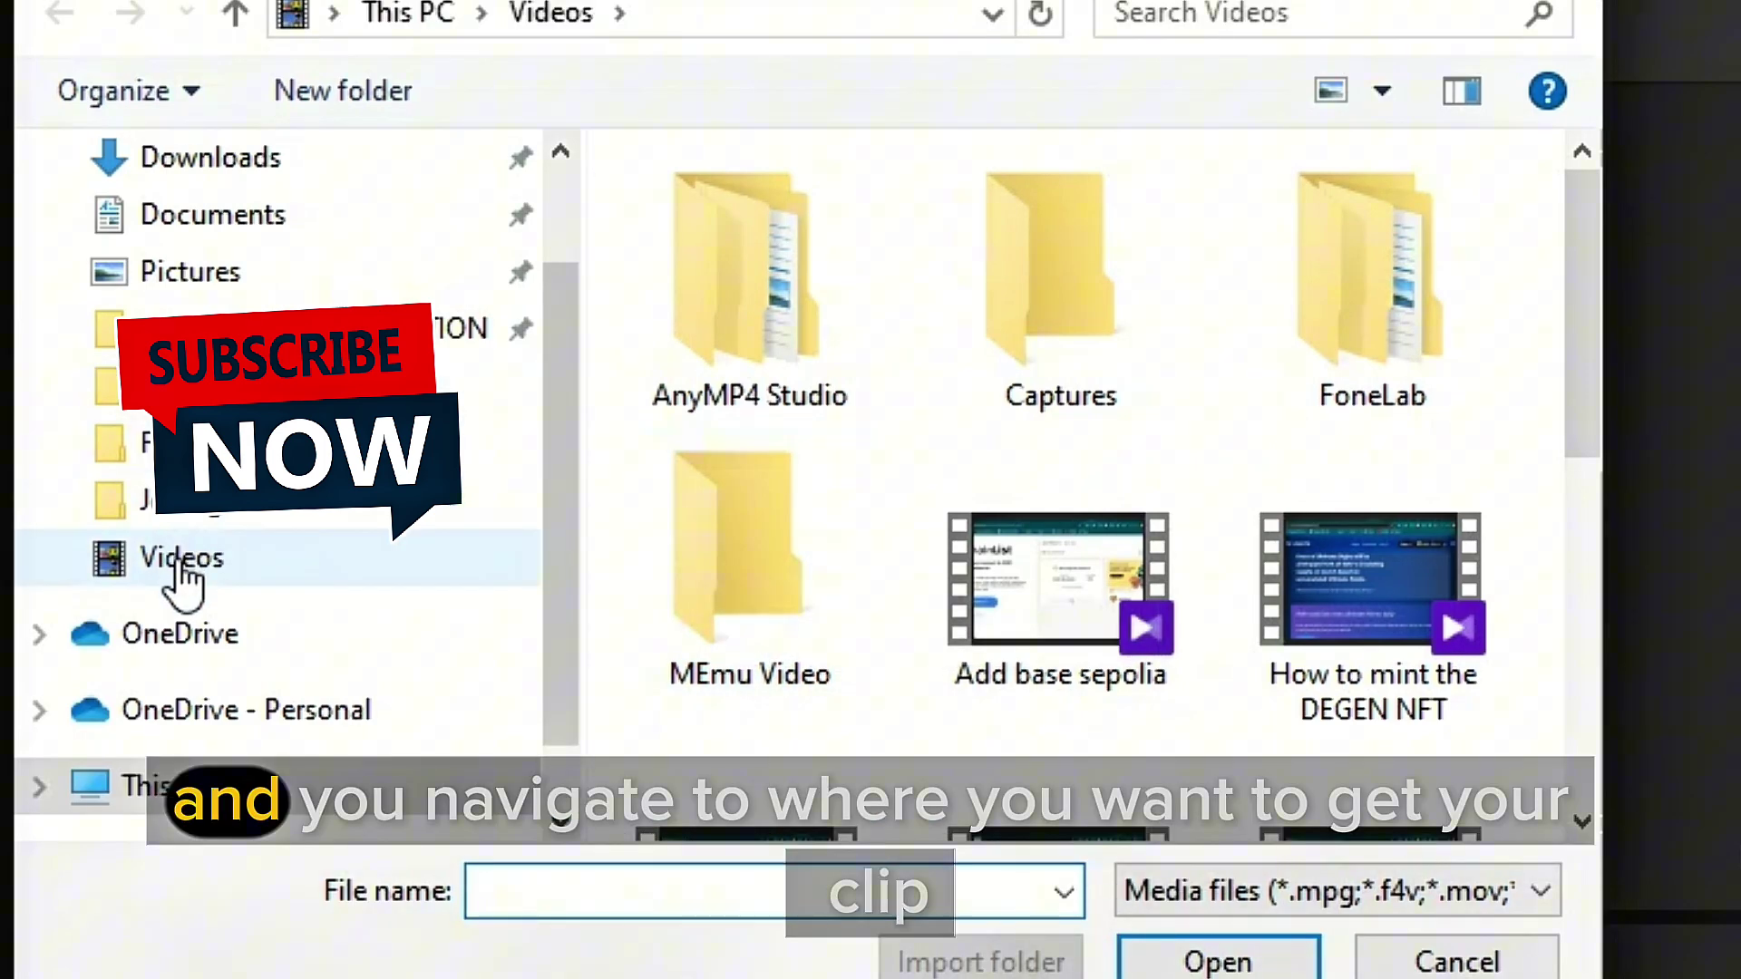
left_click(1072, 588)
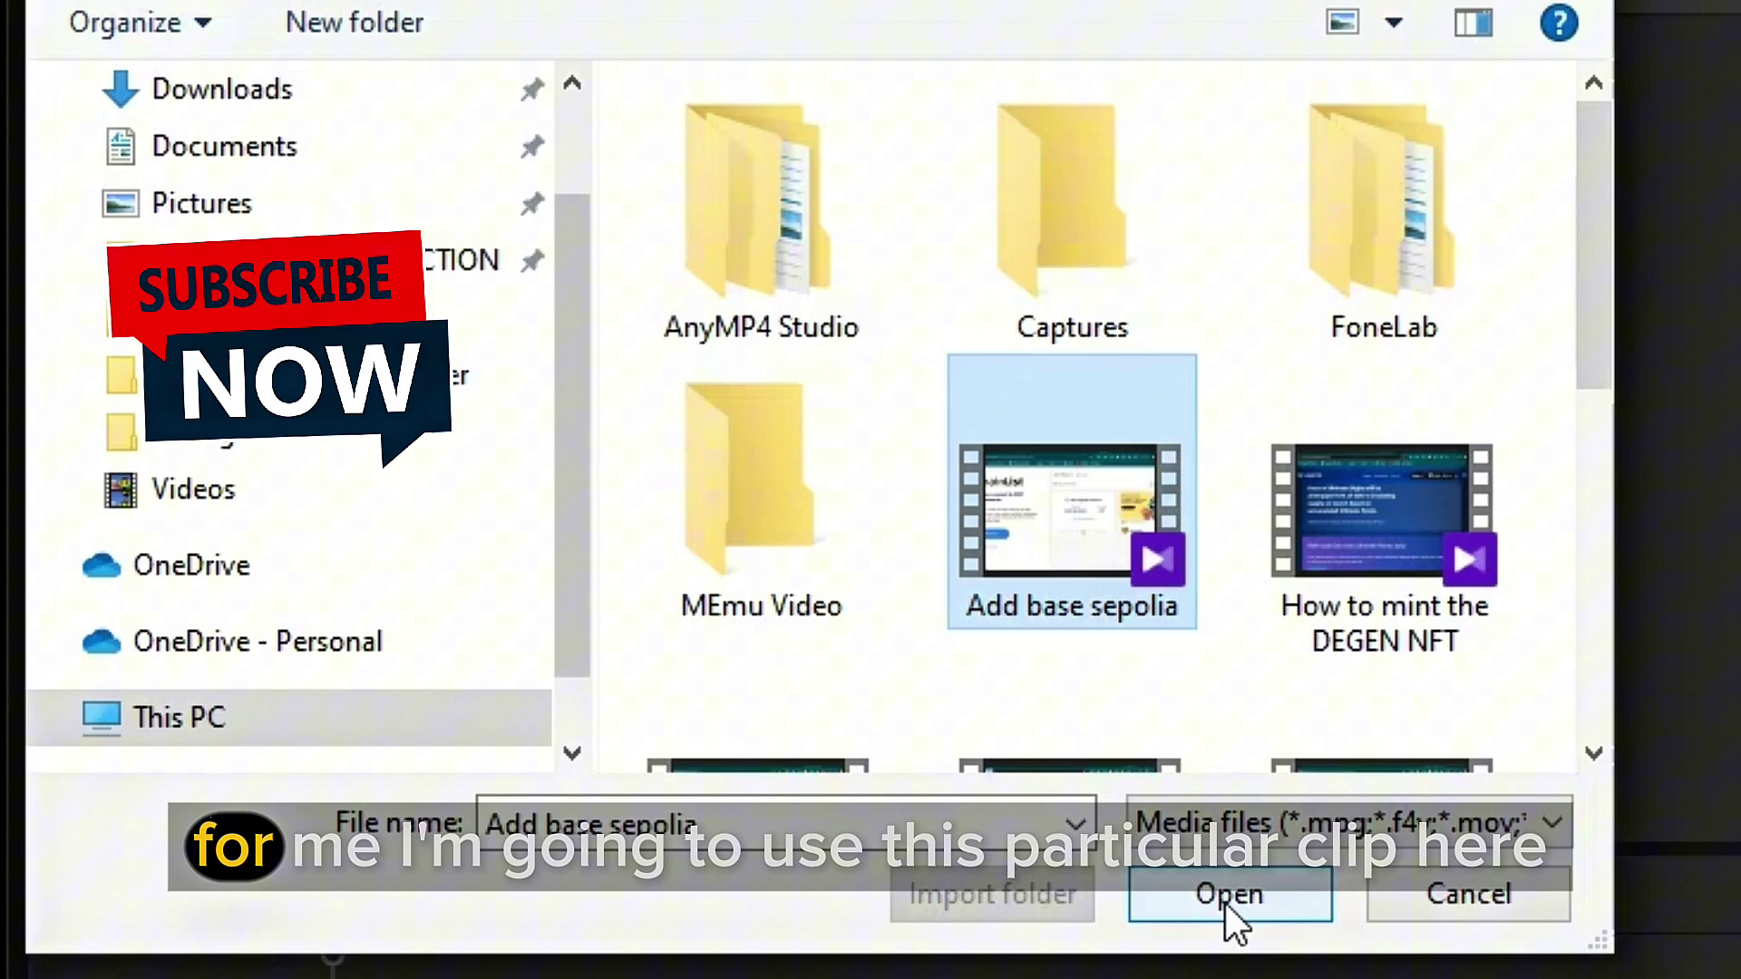
left_click(1216, 963)
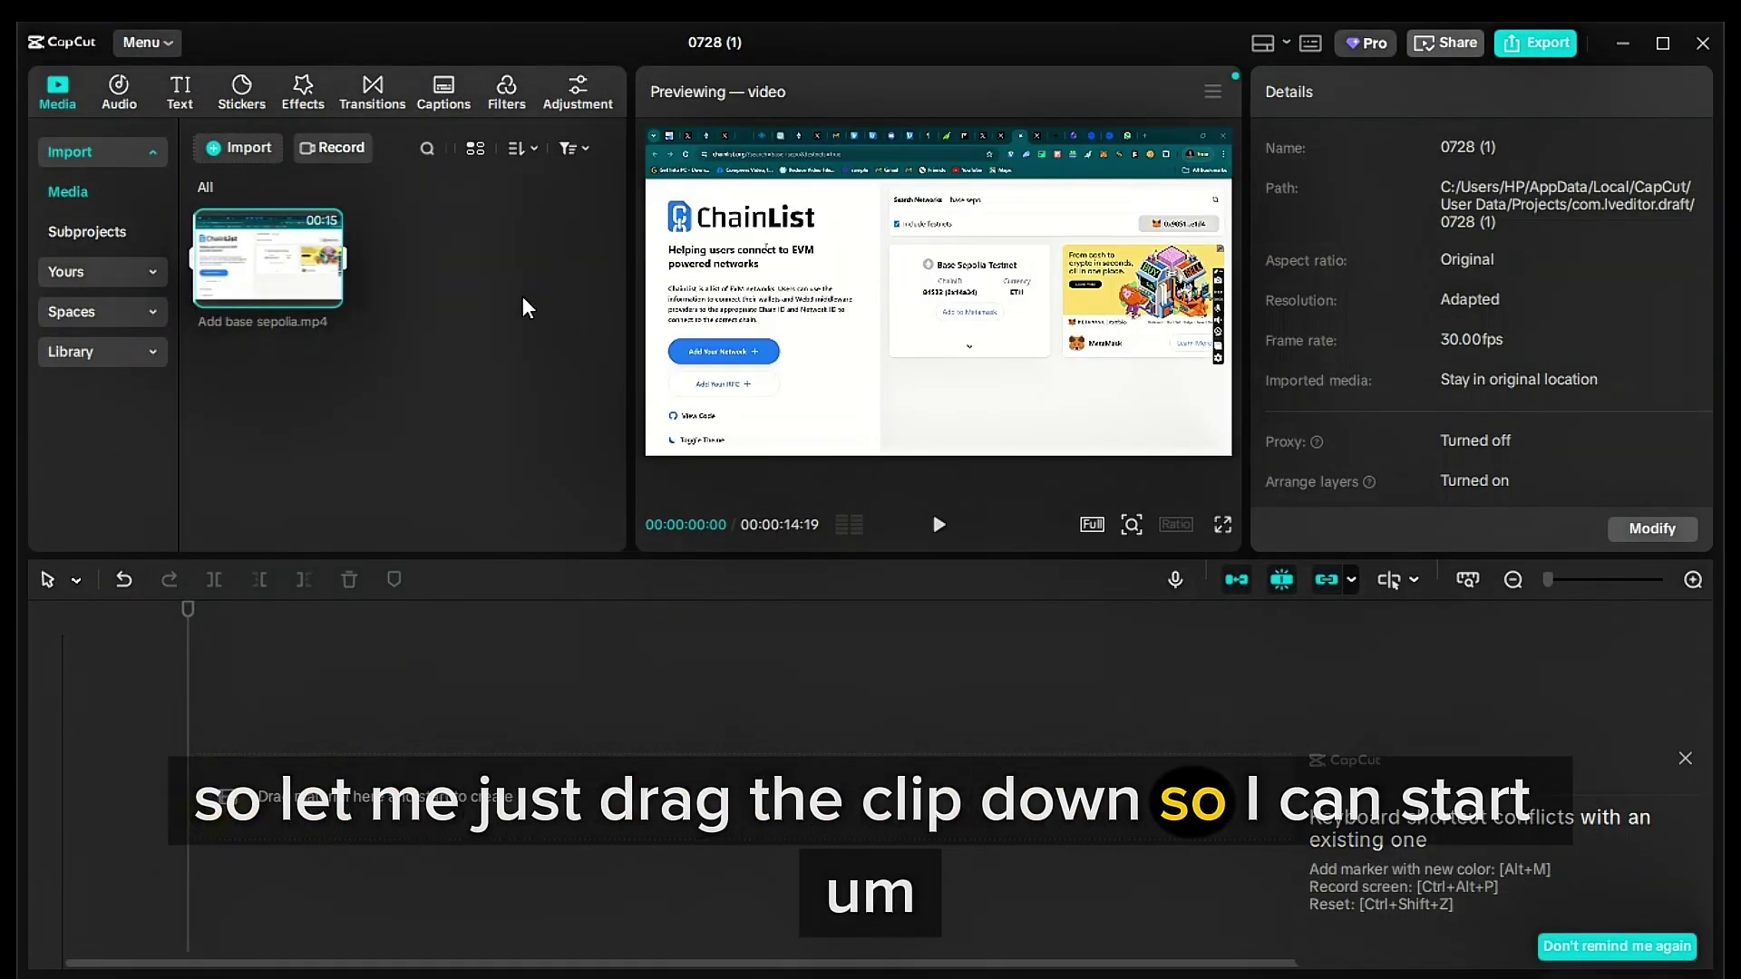
Place Add base sepolia.mp4 on the timeline track and return the playhead to 00:00
left_click_drag(254, 241, 343, 690)
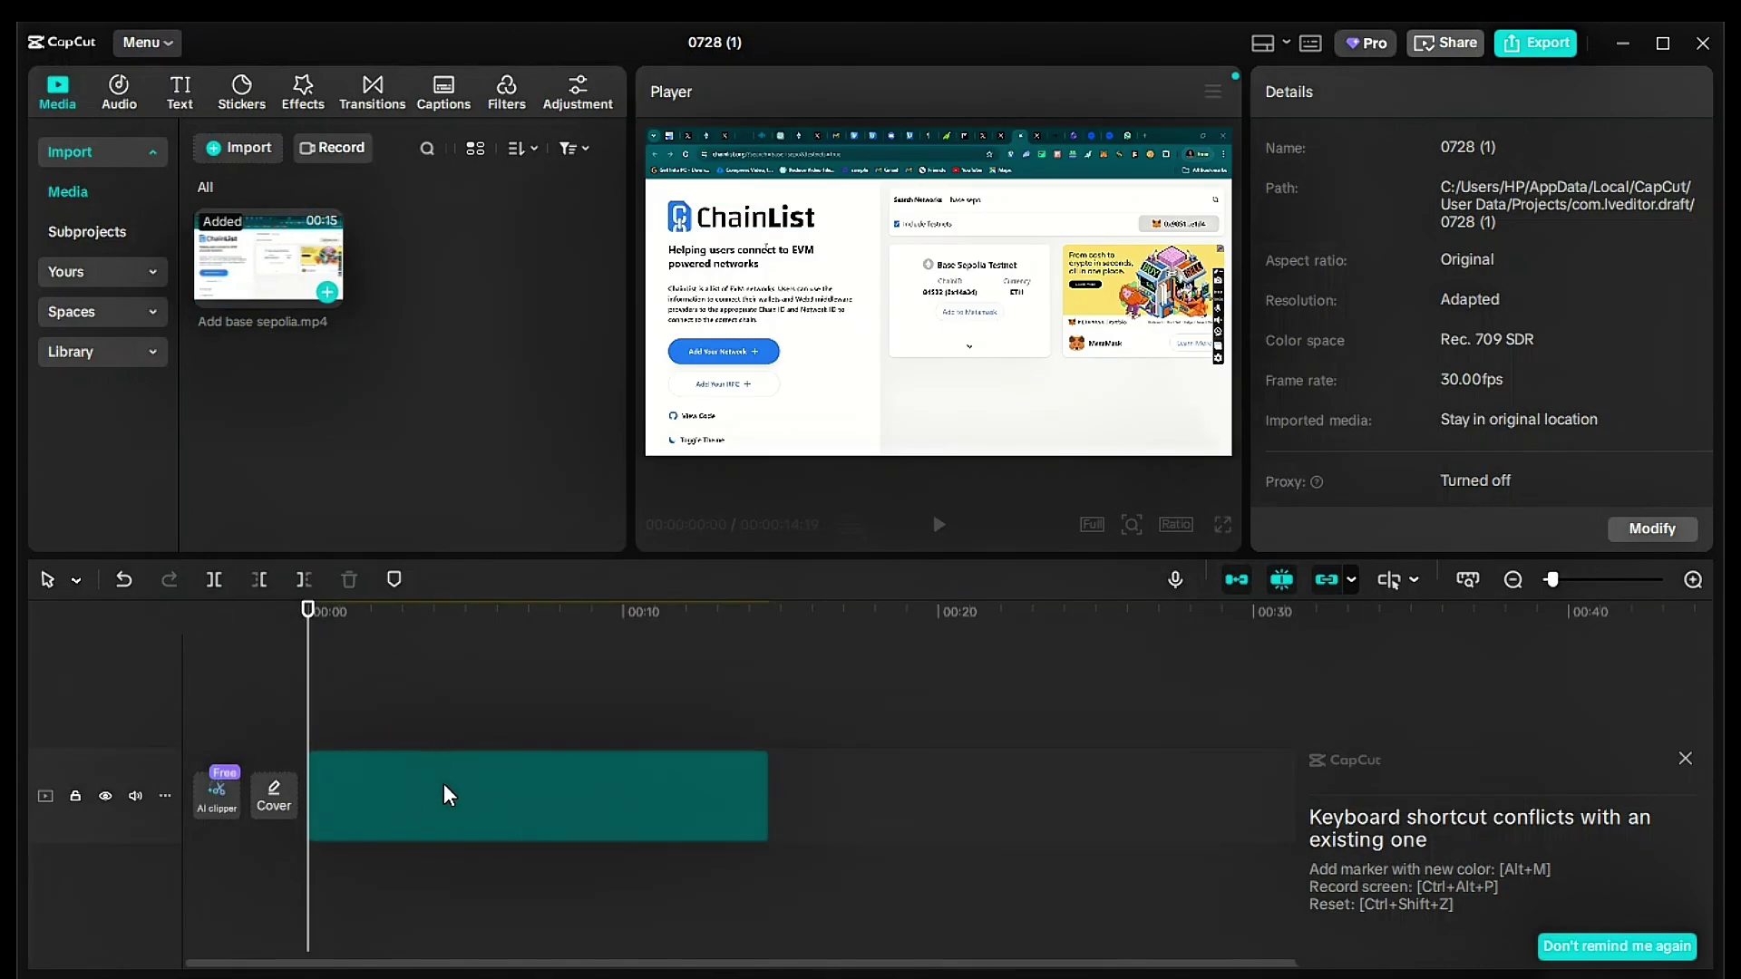
left_click(376, 780)
left_click(482, 609)
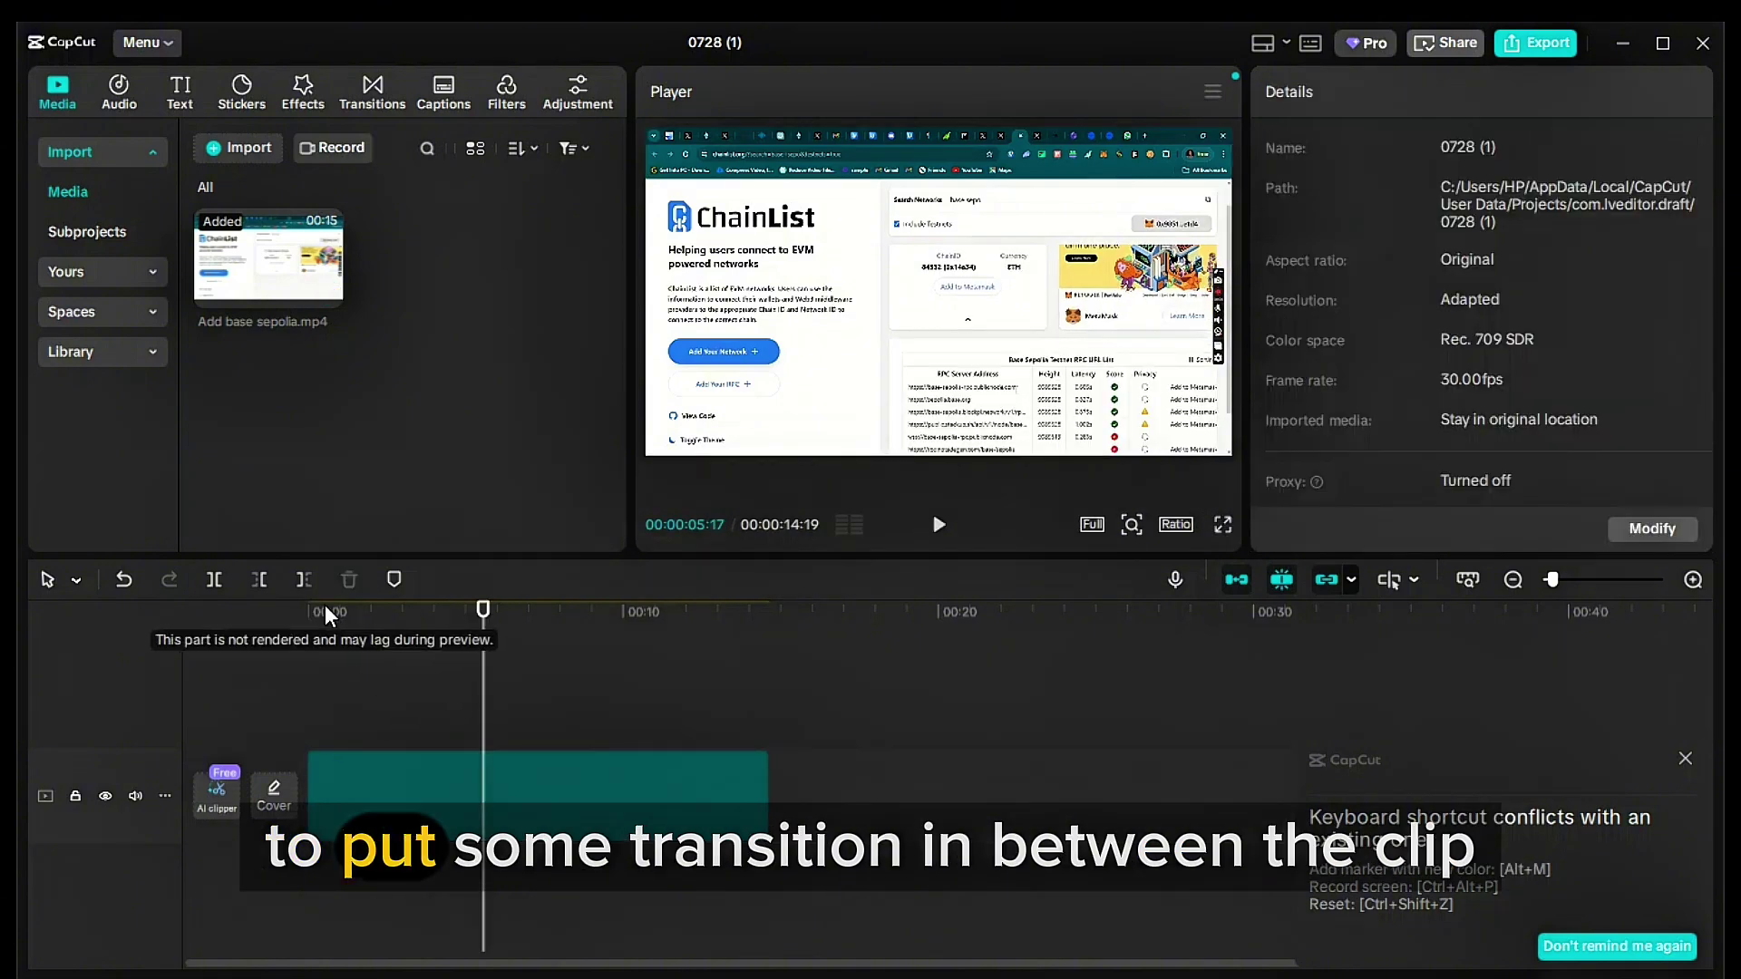
left_click_drag(479, 612, 309, 610)
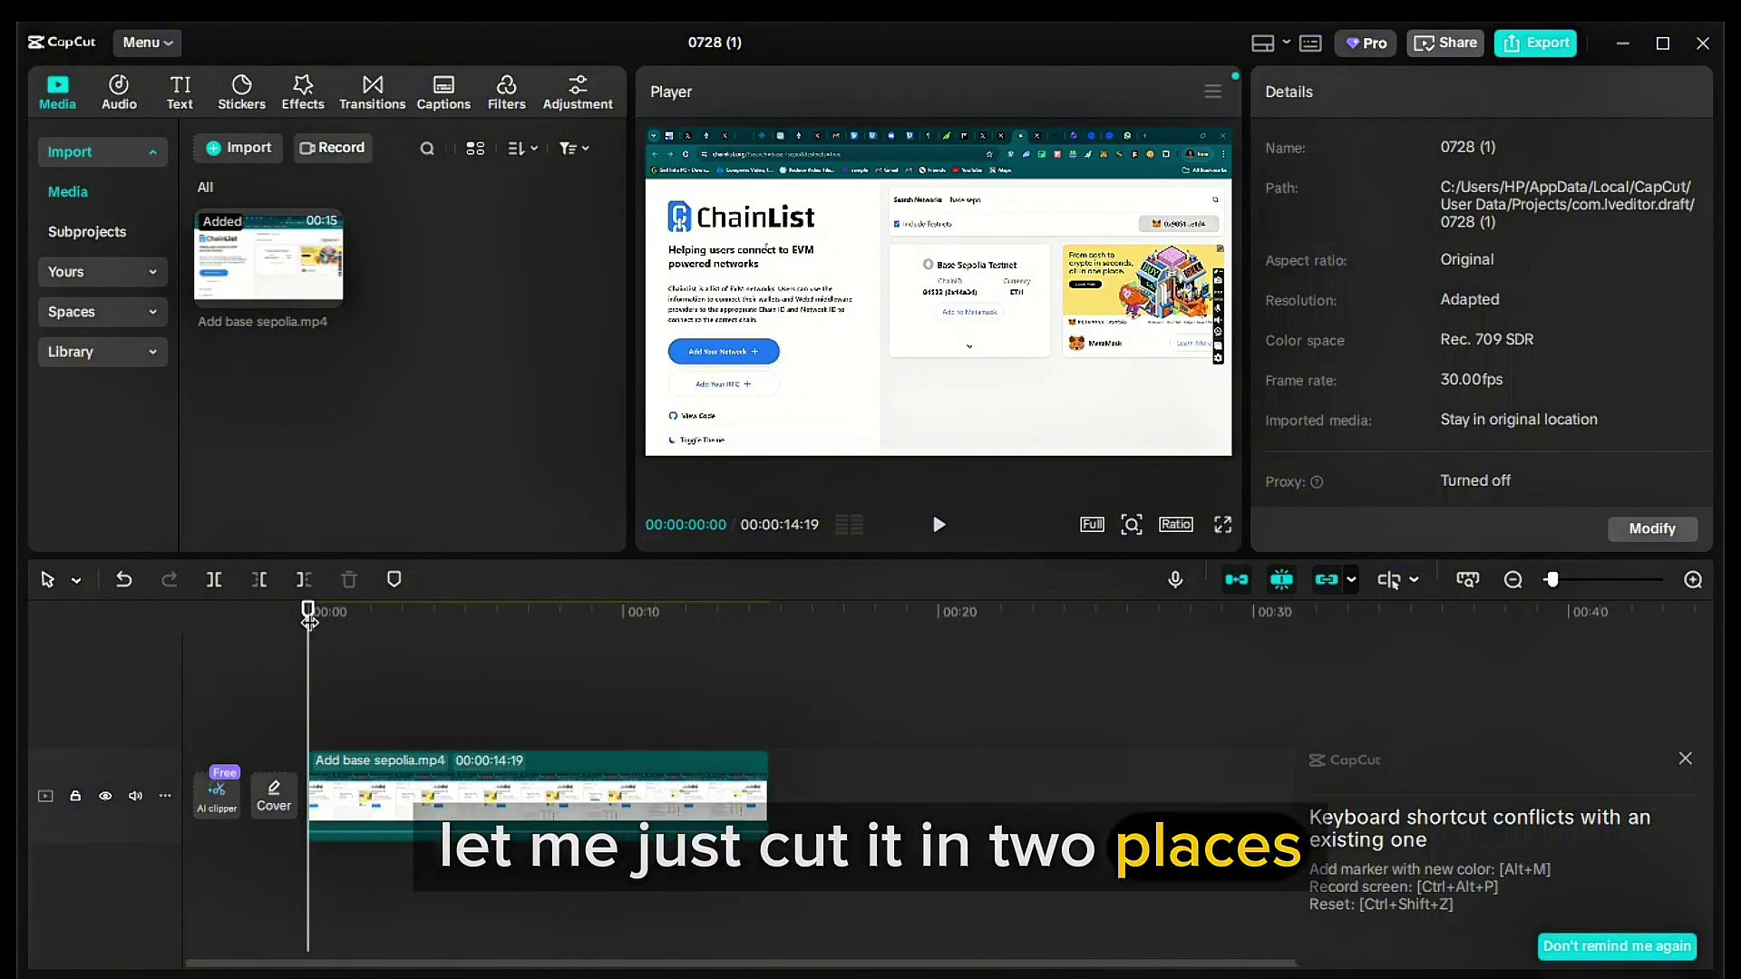
Split the clip at 00:04:12 and 00:10:05, leaving the playhead at the first cut
left_click_drag(313, 626, 447, 641)
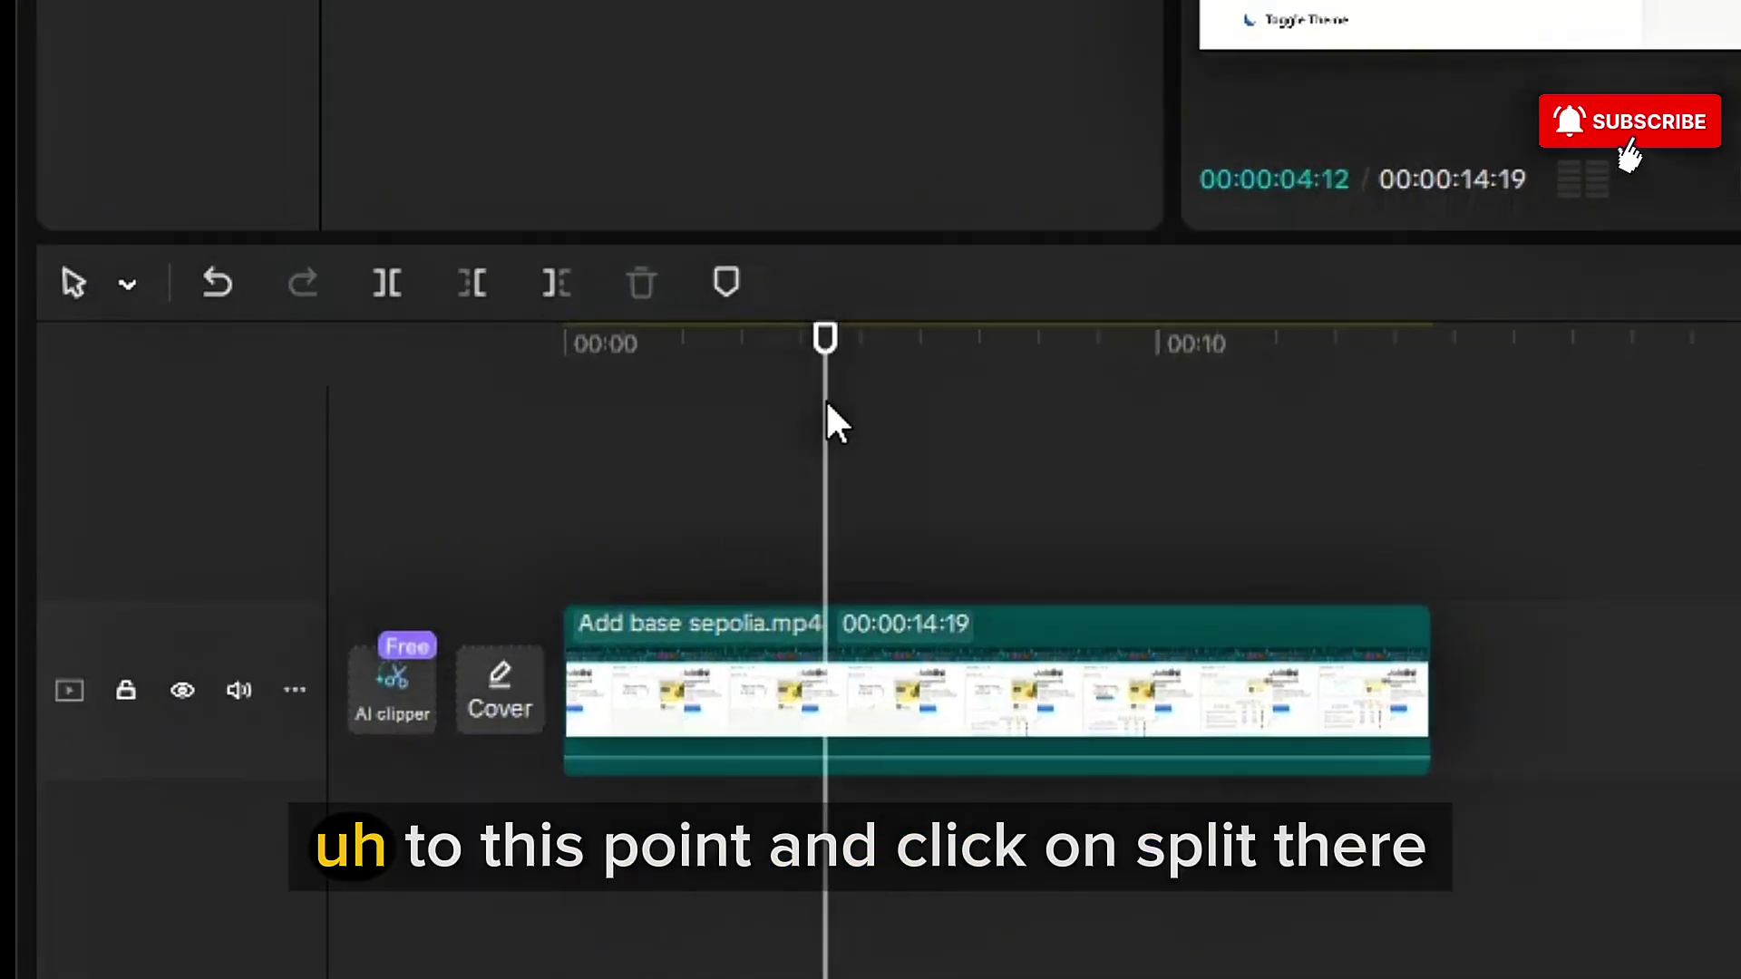
left_click(381, 283)
left_click_drag(819, 363, 1166, 369)
left_click(389, 281)
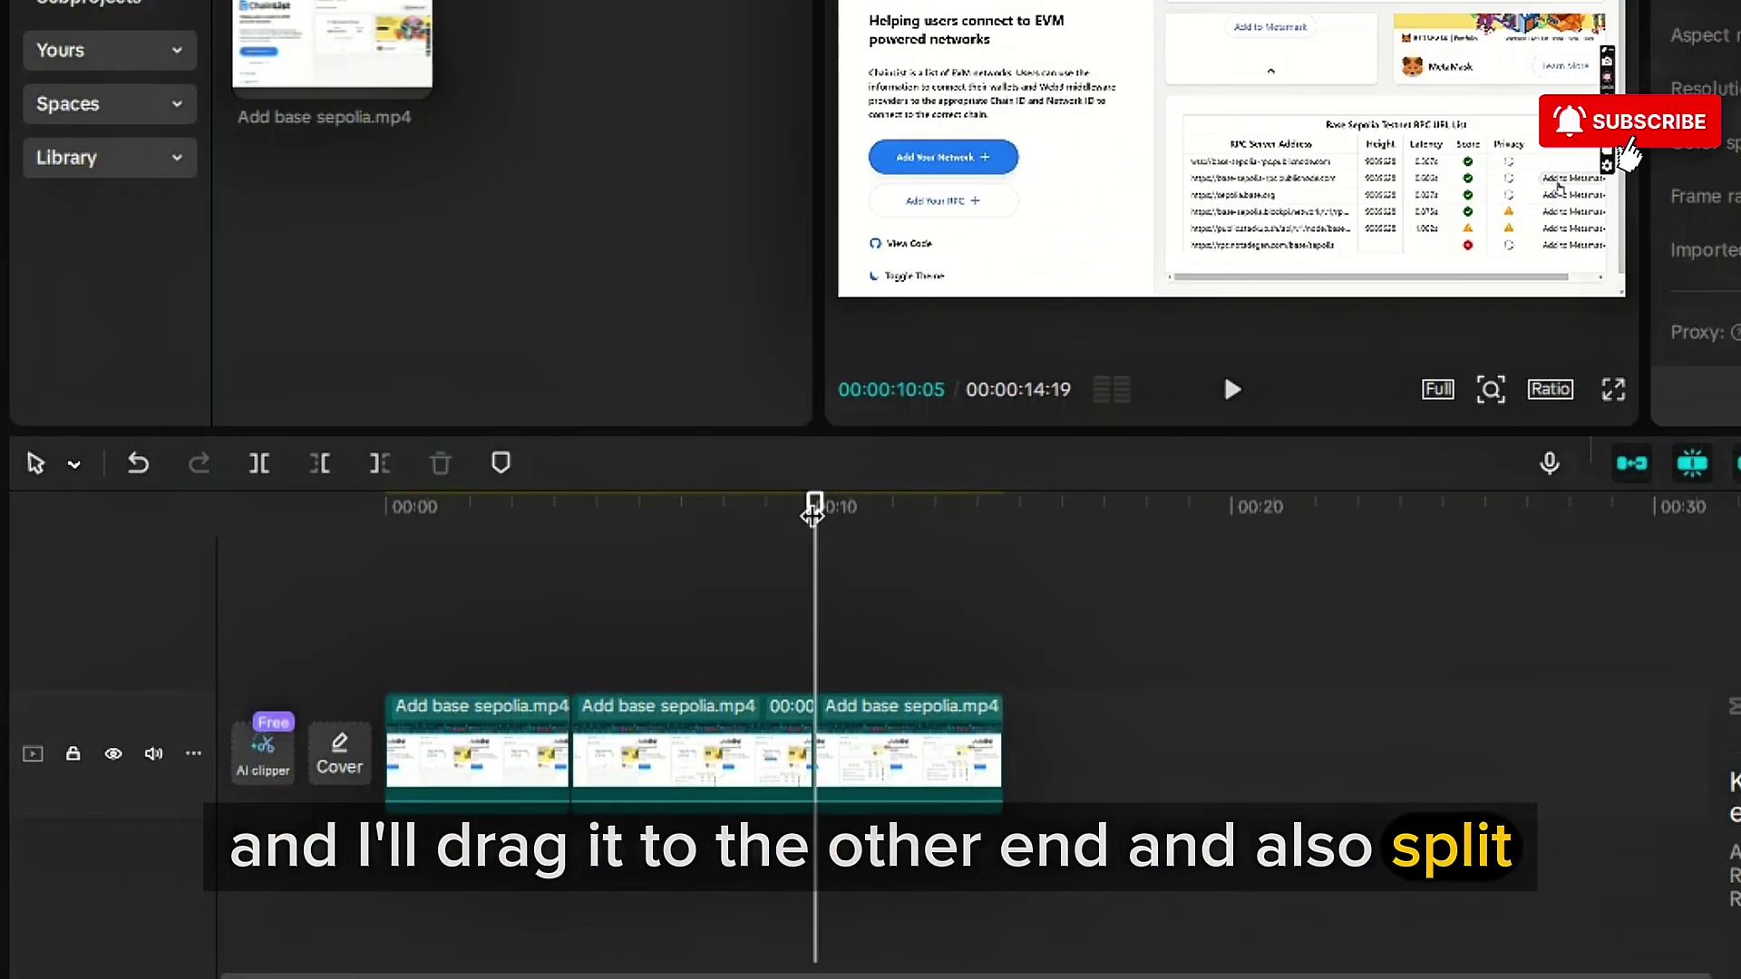
left_click_drag(812, 514, 576, 534)
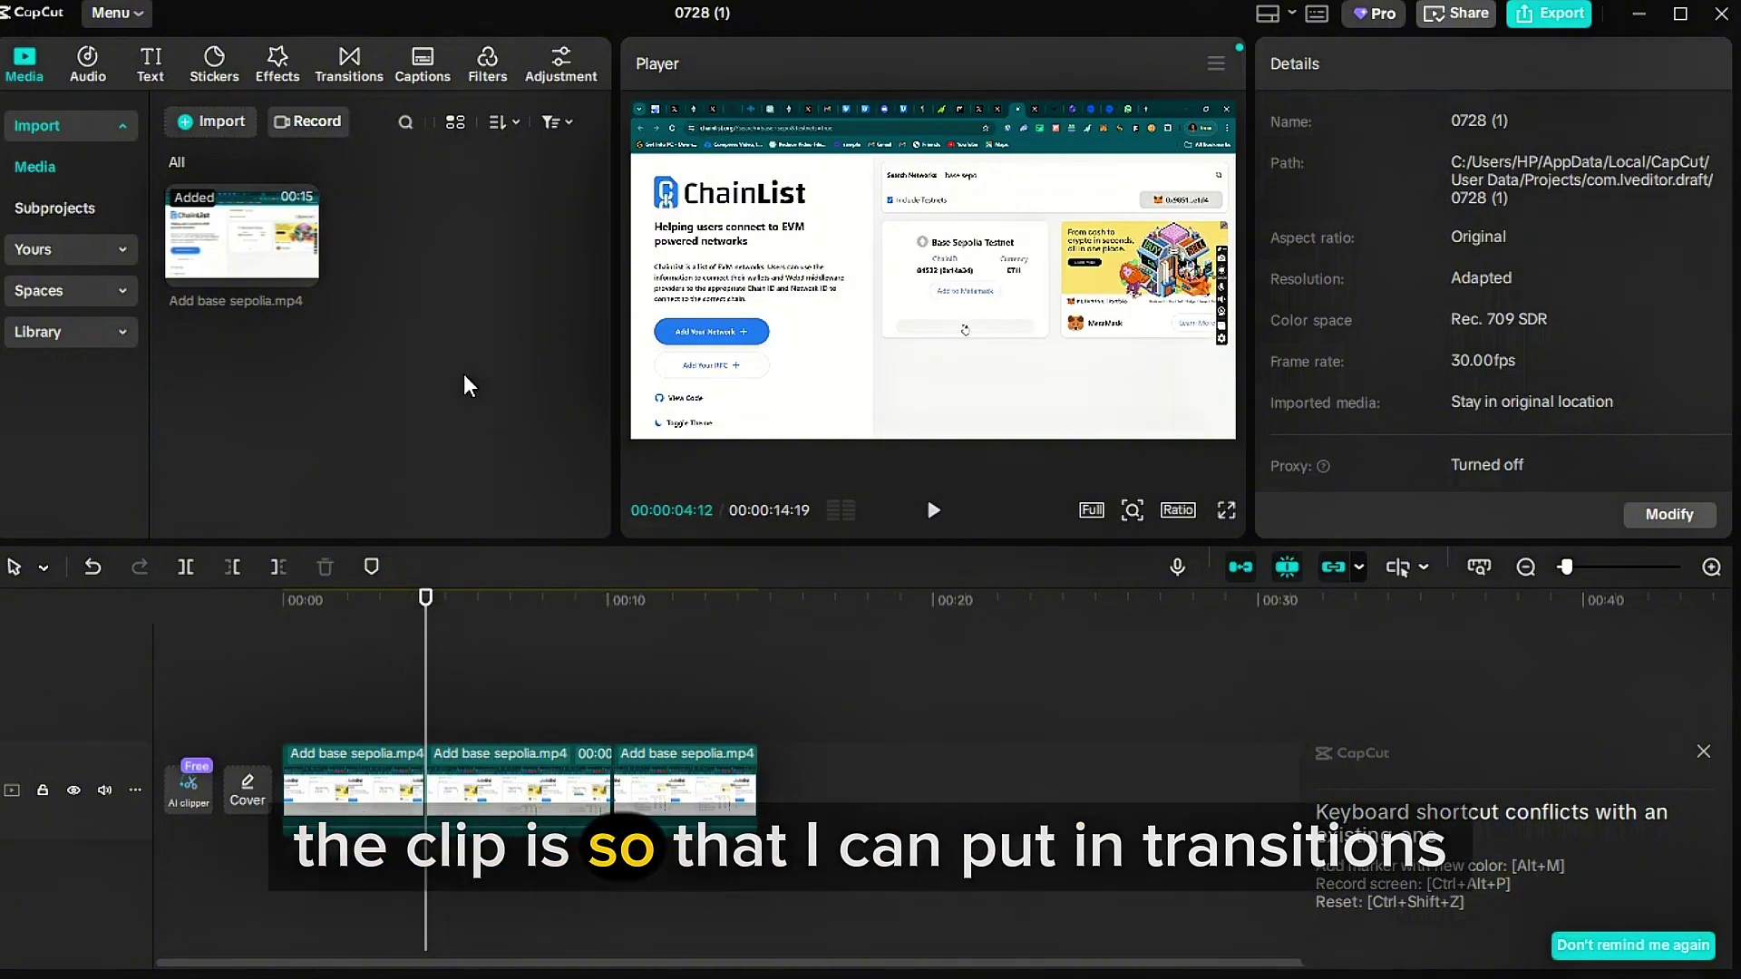
Download the Camera transition Pull in and add it at the first cut
left_click(362, 77)
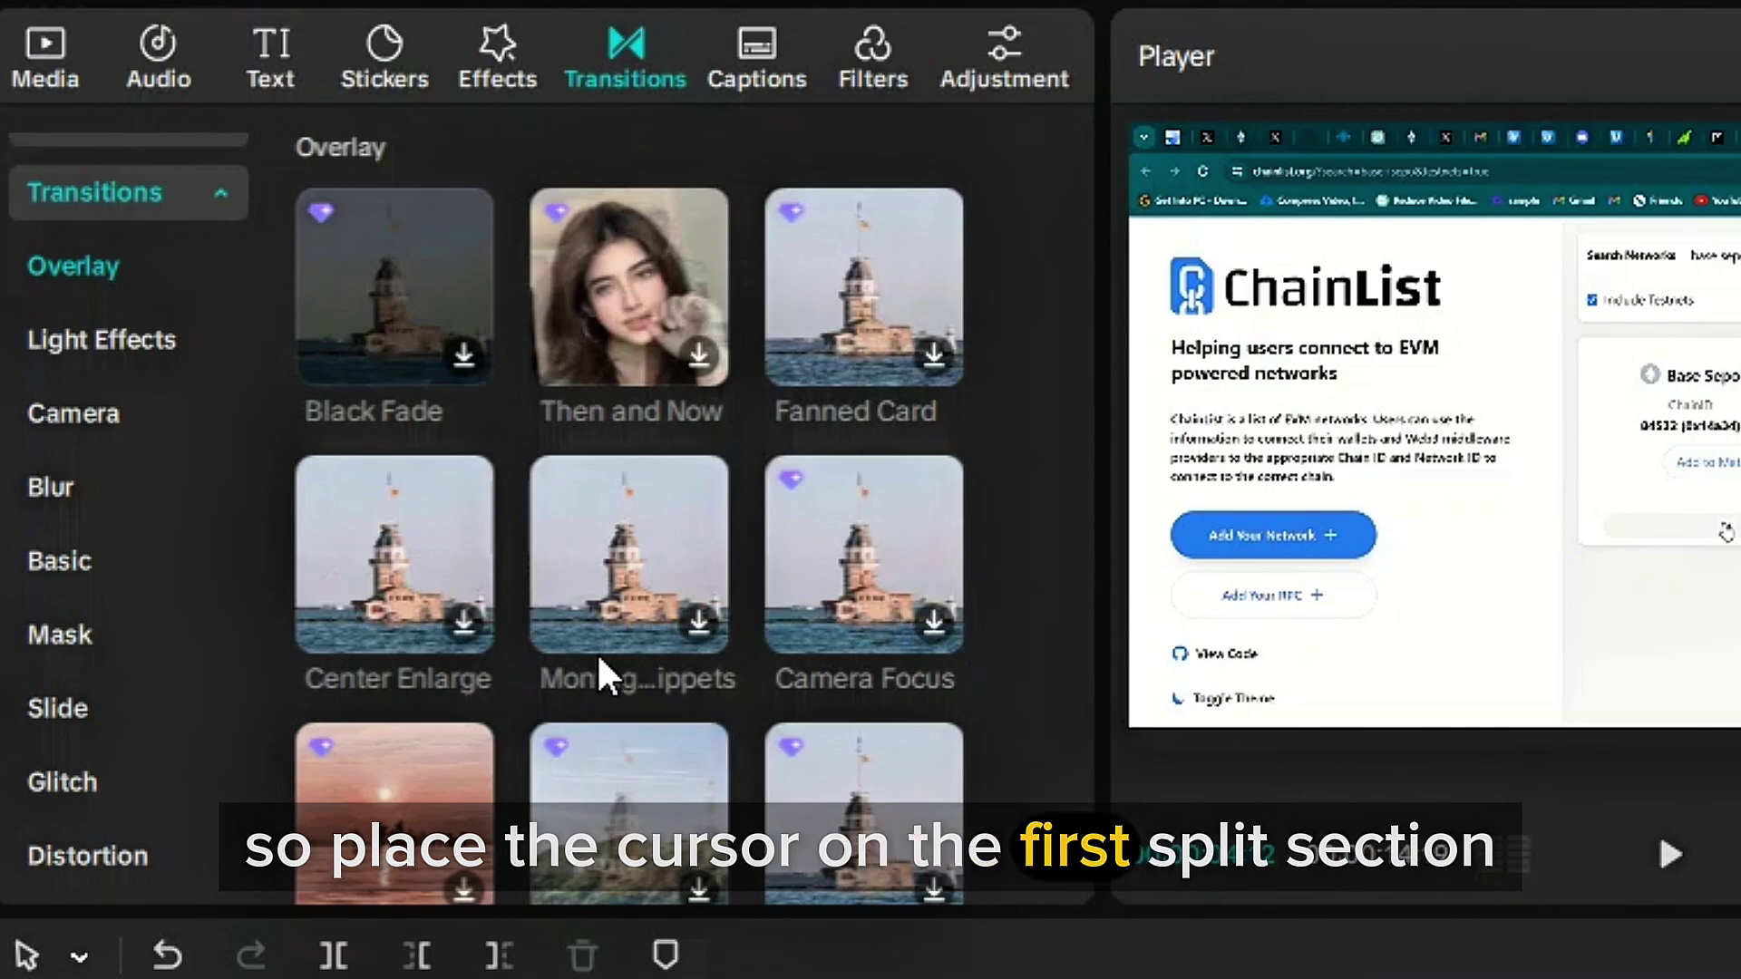
scroll(599, 657, "down", 8)
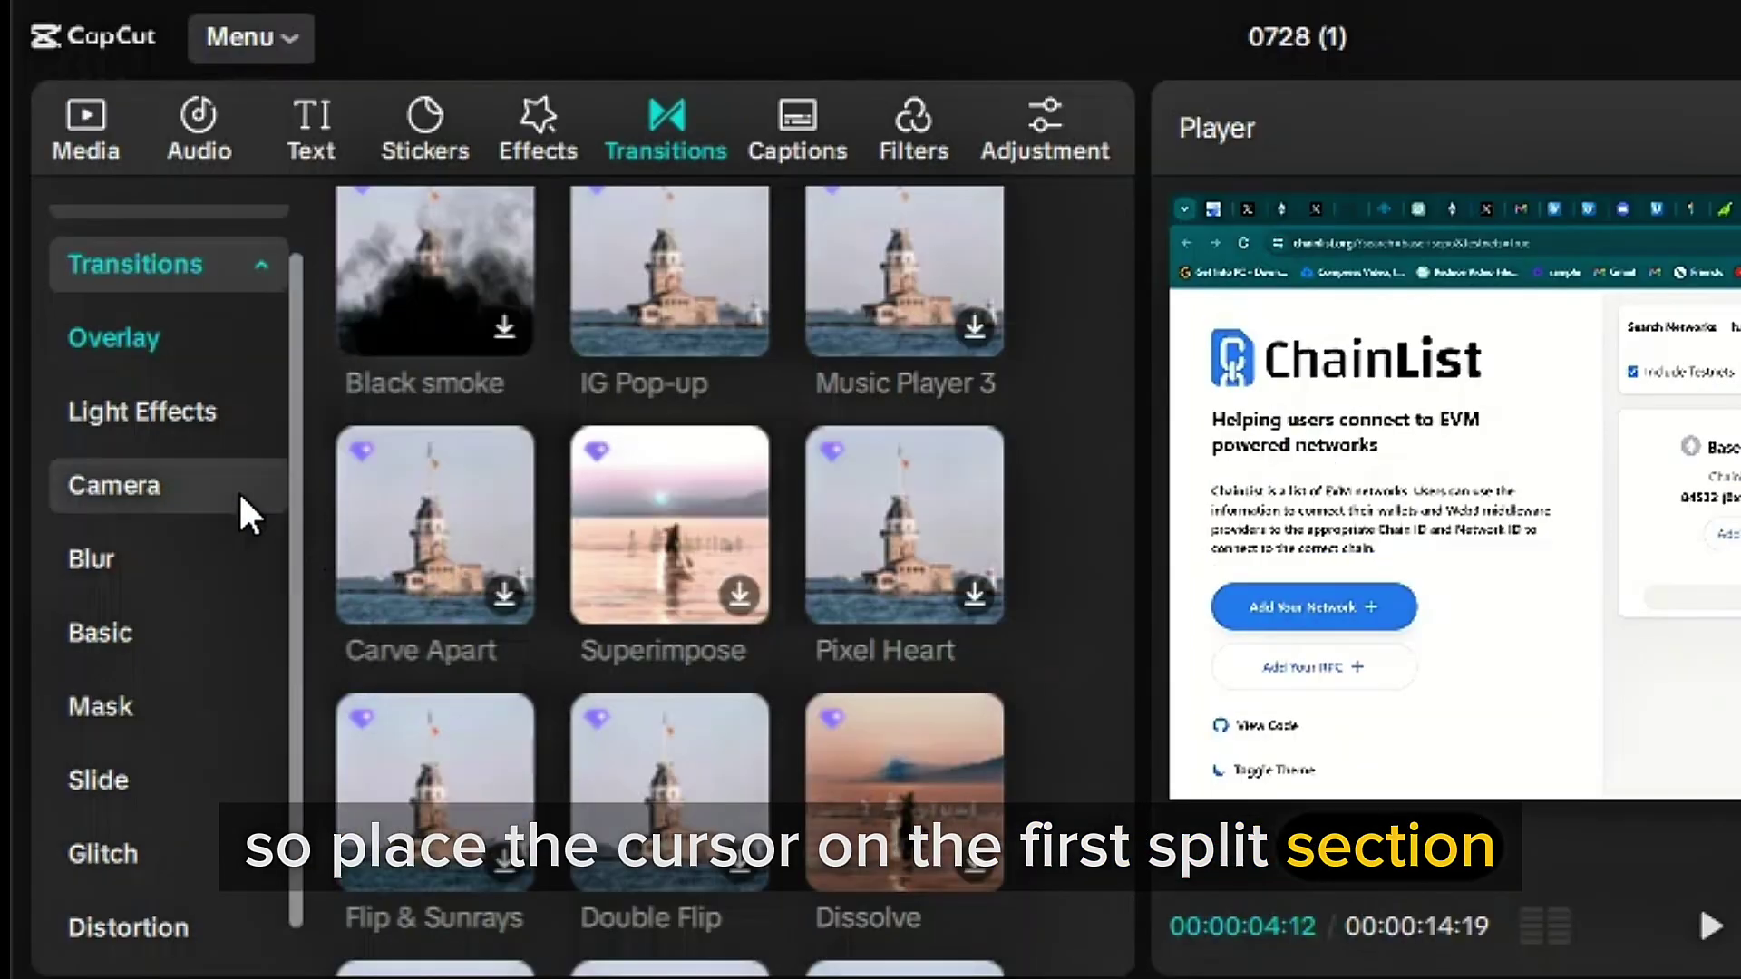
left_click(150, 475)
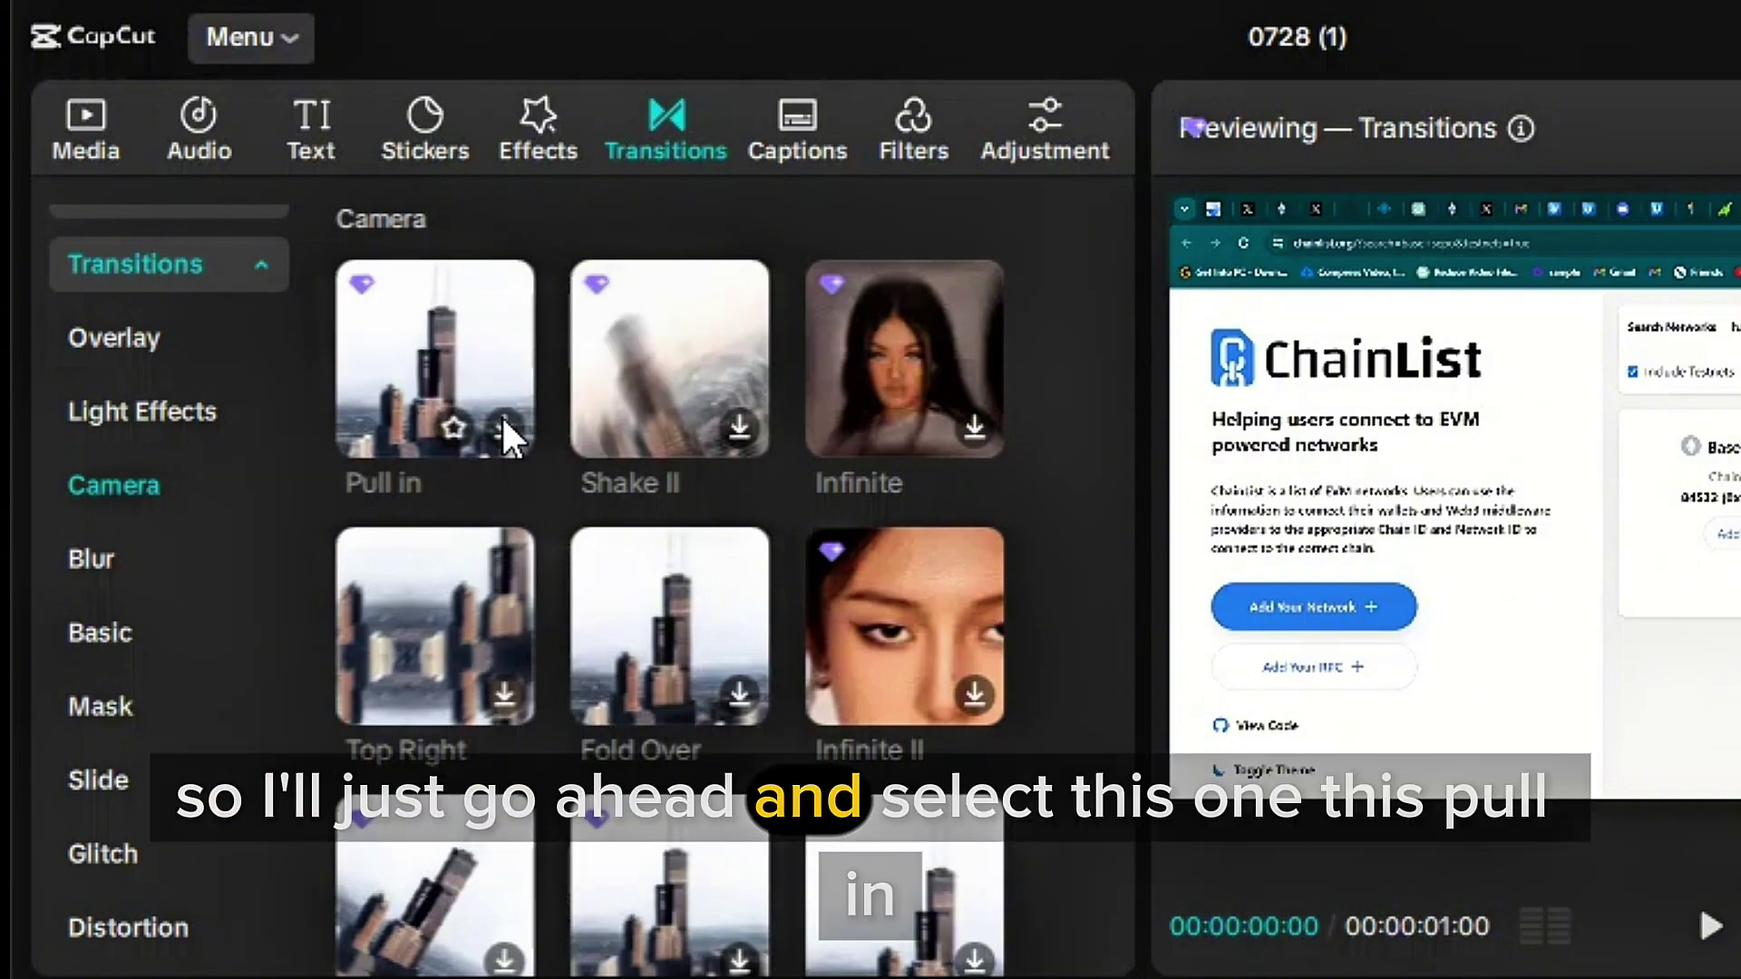
left_click(448, 354)
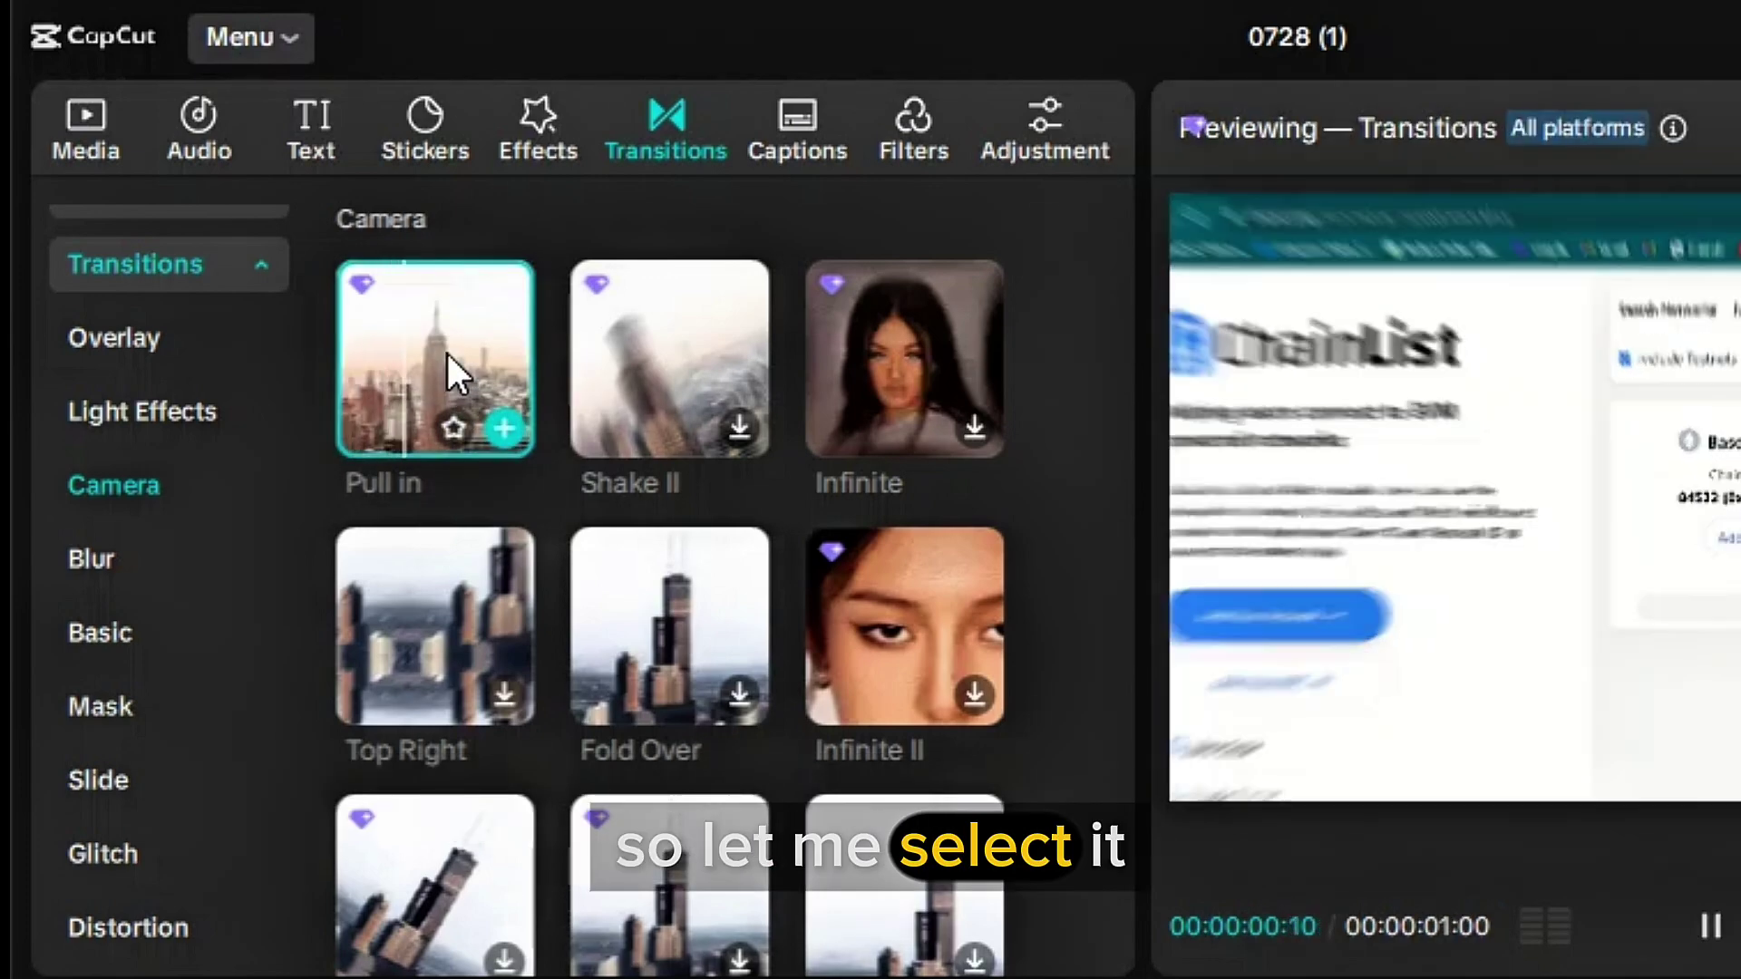
left_click(504, 427)
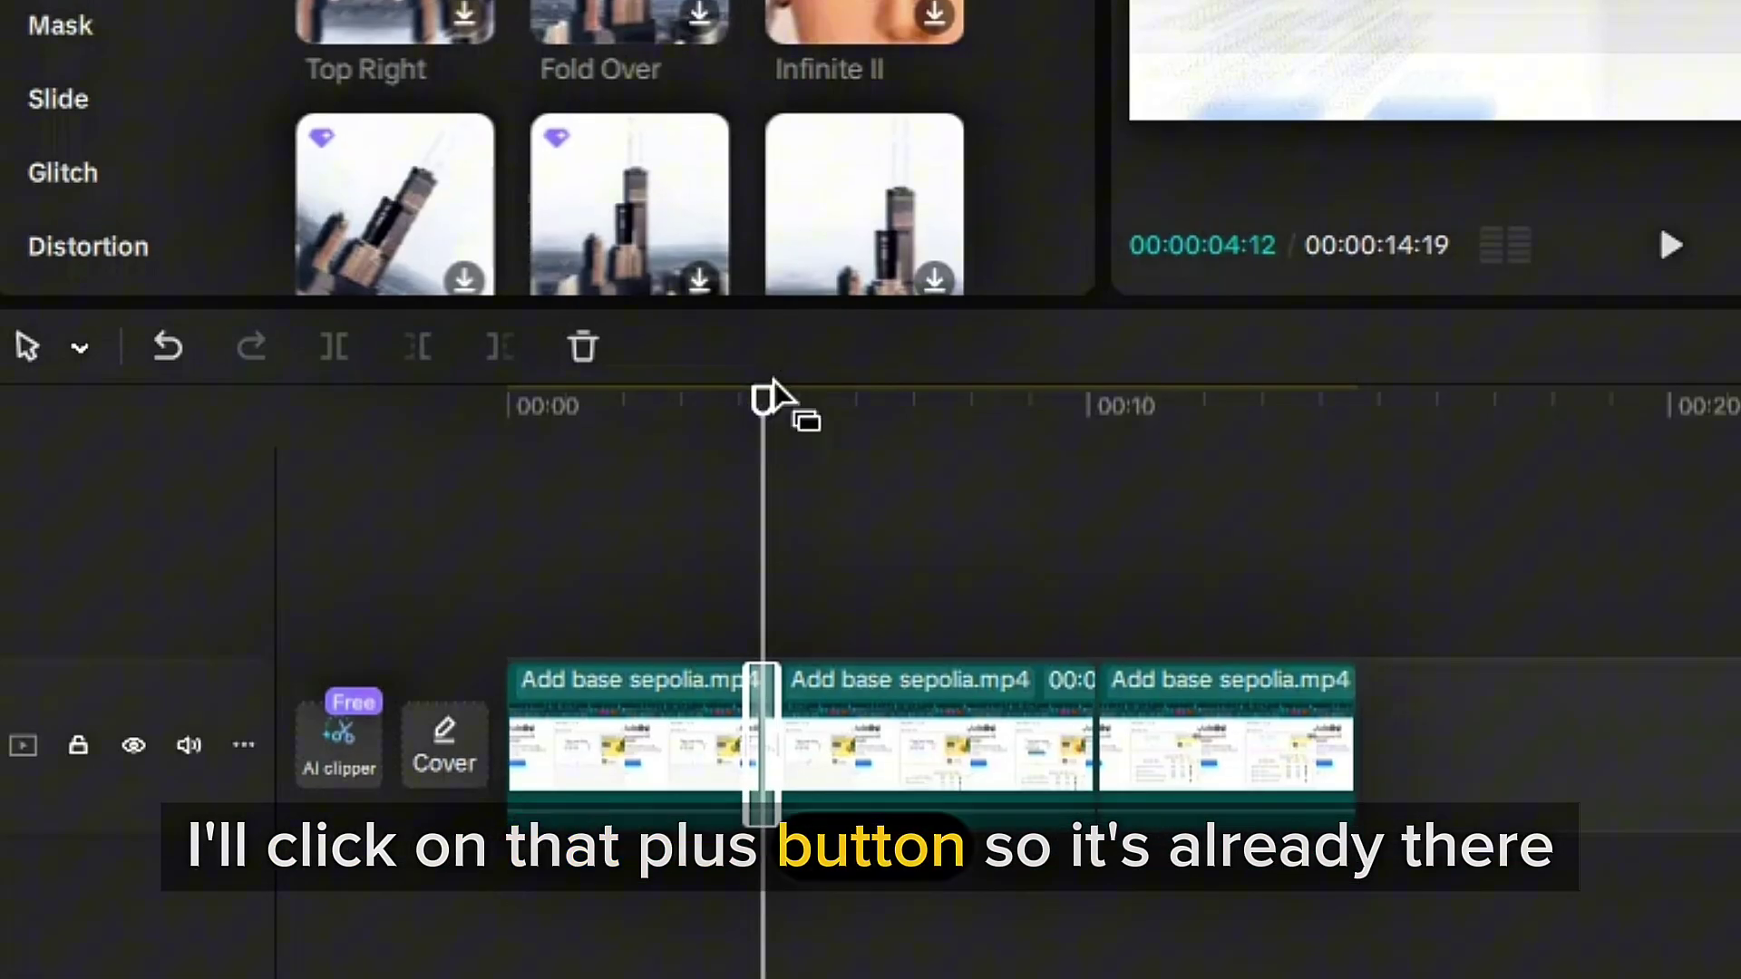
Play back the first cut and park the playhead just before 00:04:12
left_click_drag(767, 399, 637, 428)
key("space")
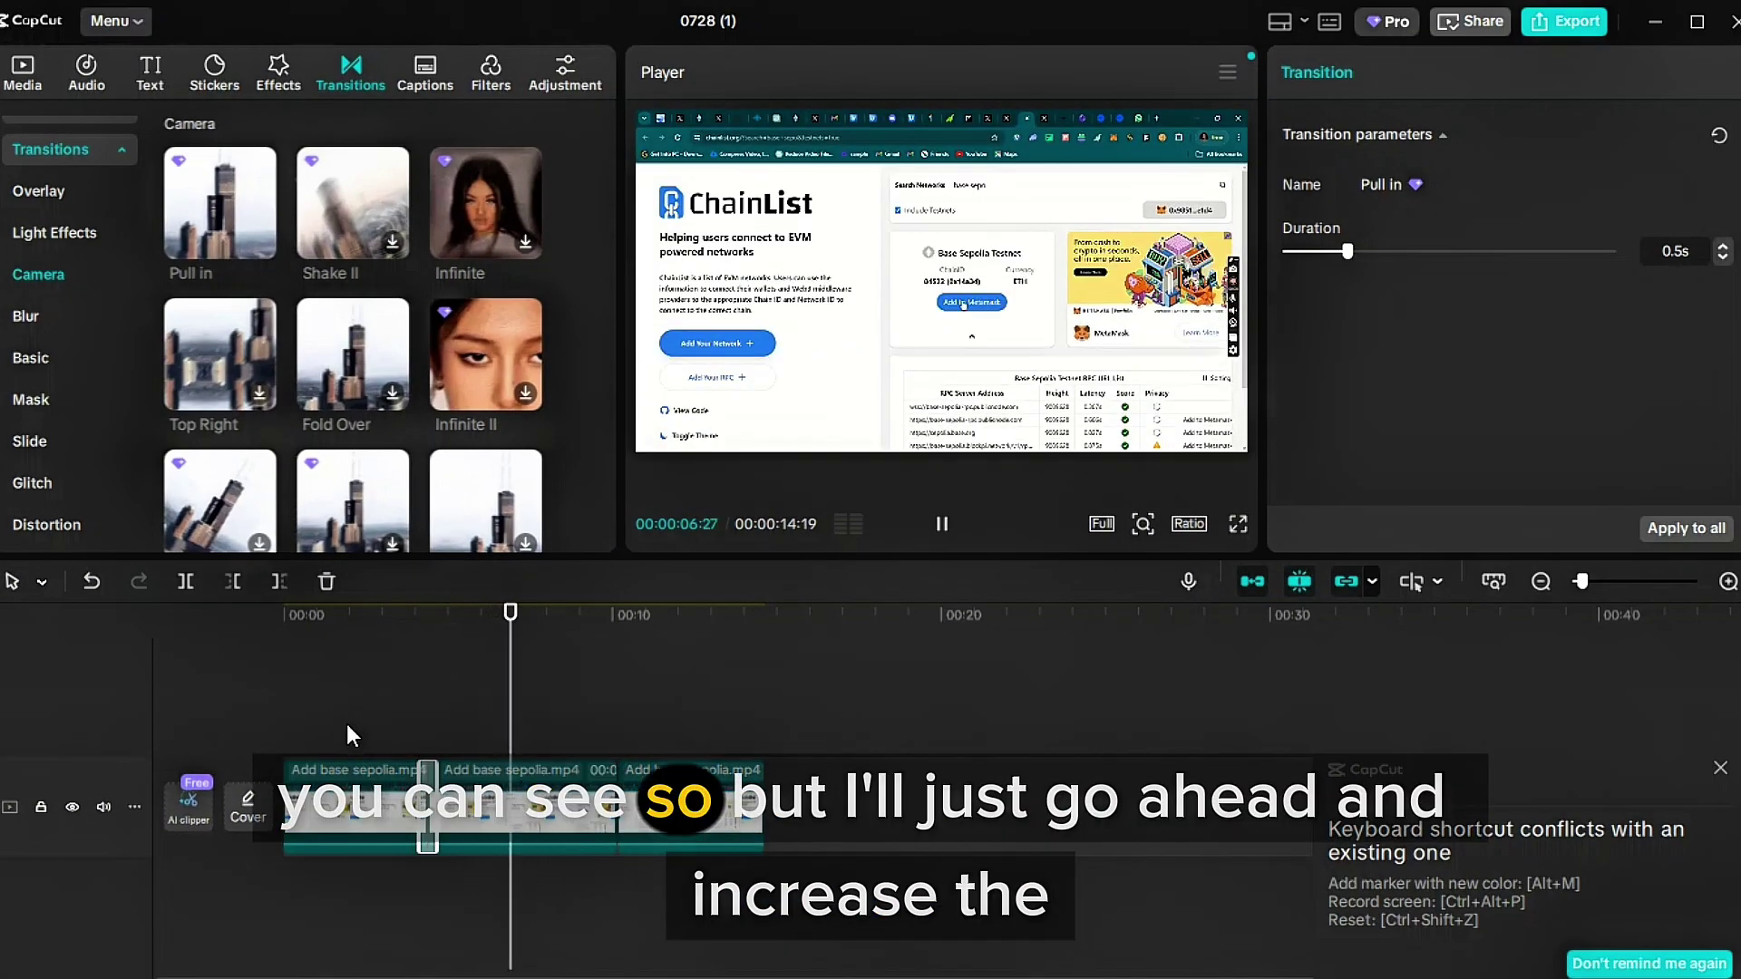
left_click(347, 724)
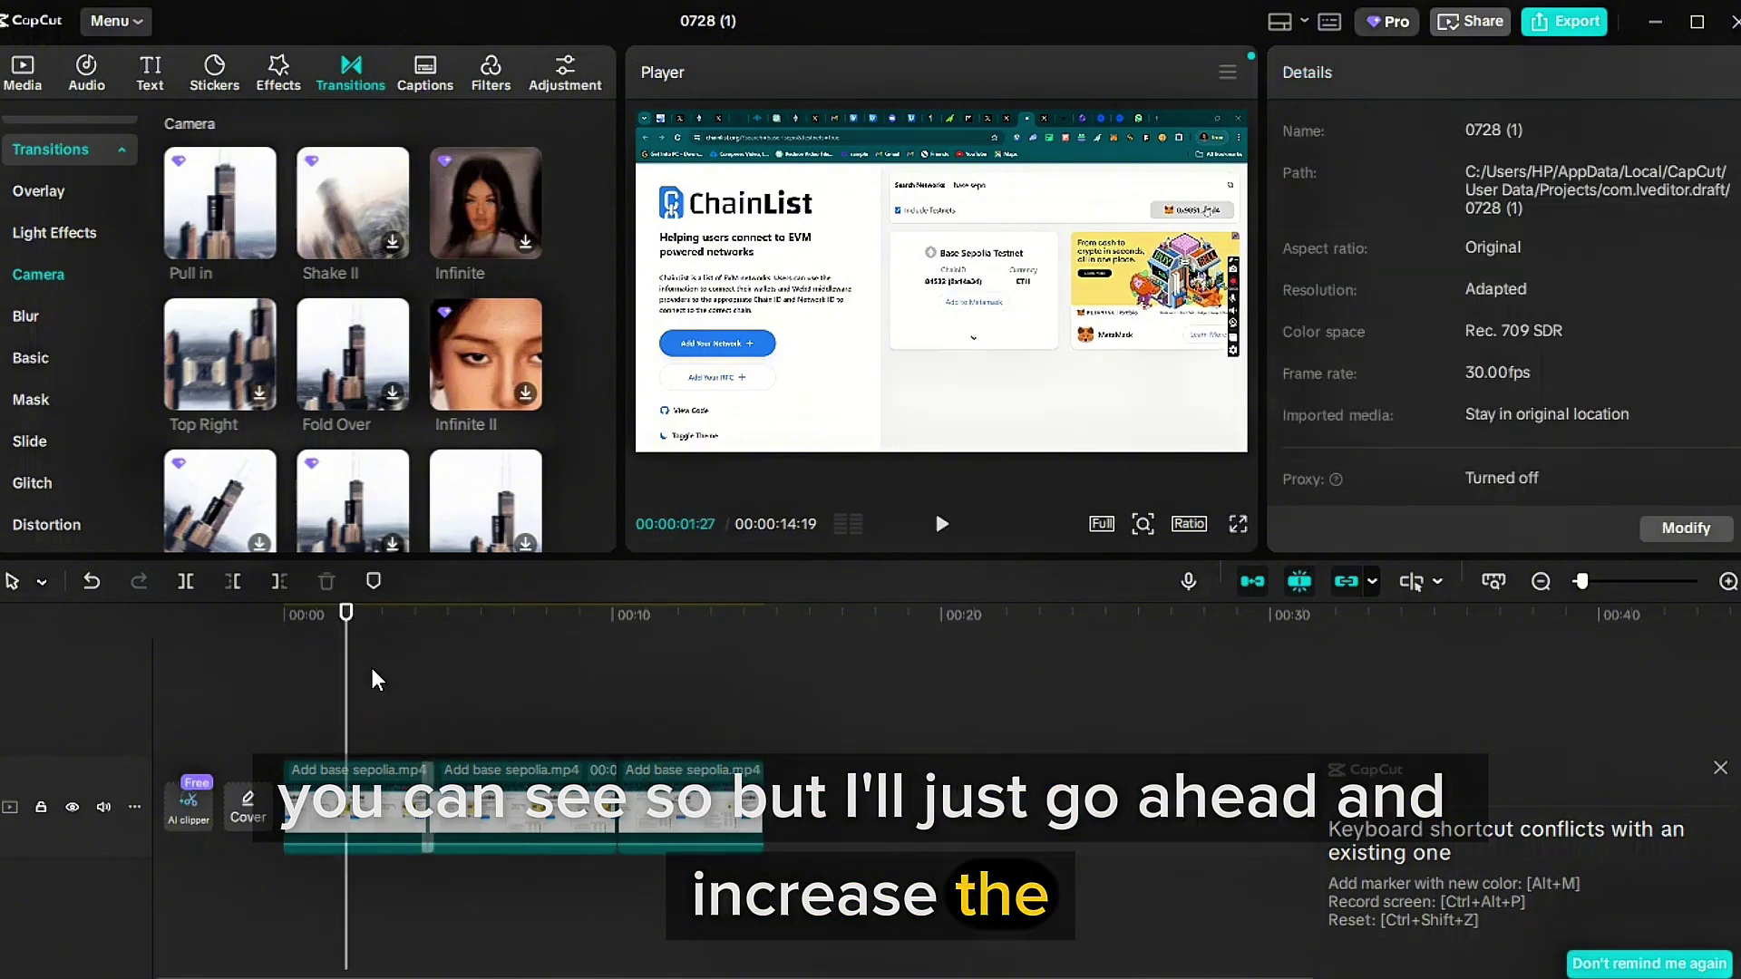
left_click(428, 685)
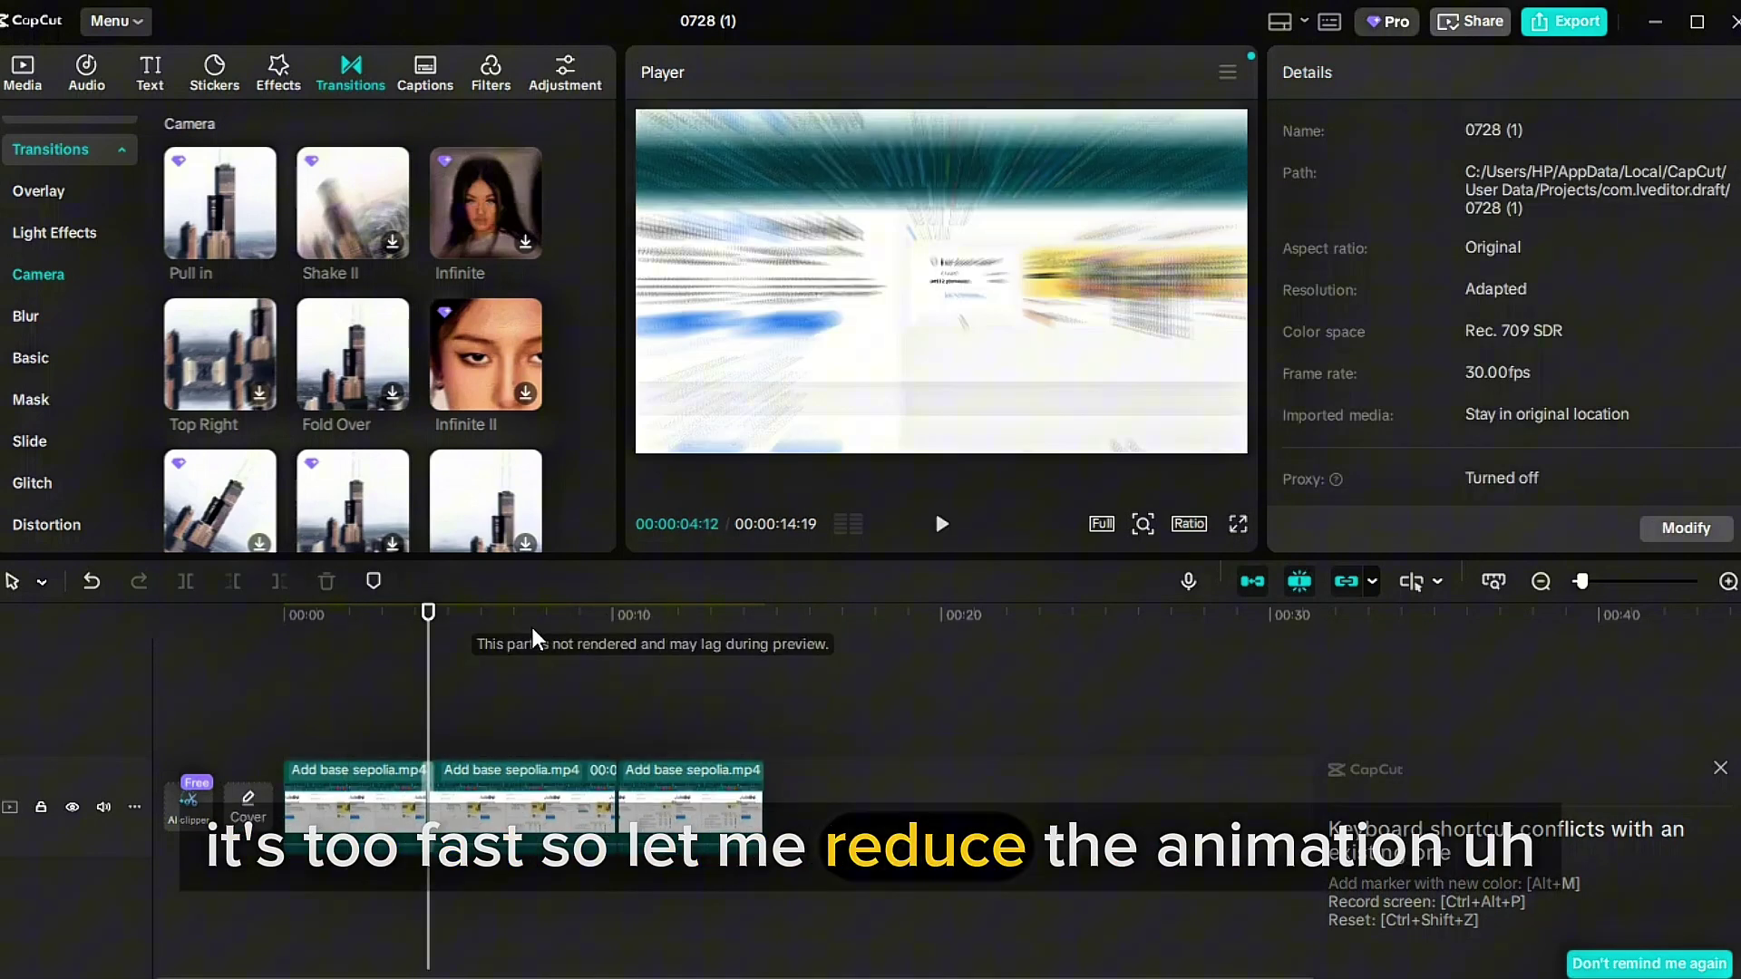
mouse_move(428, 612)
left_mouse_down()
mouse_move(447, 617)
mouse_move(420, 621)
left_mouse_up()
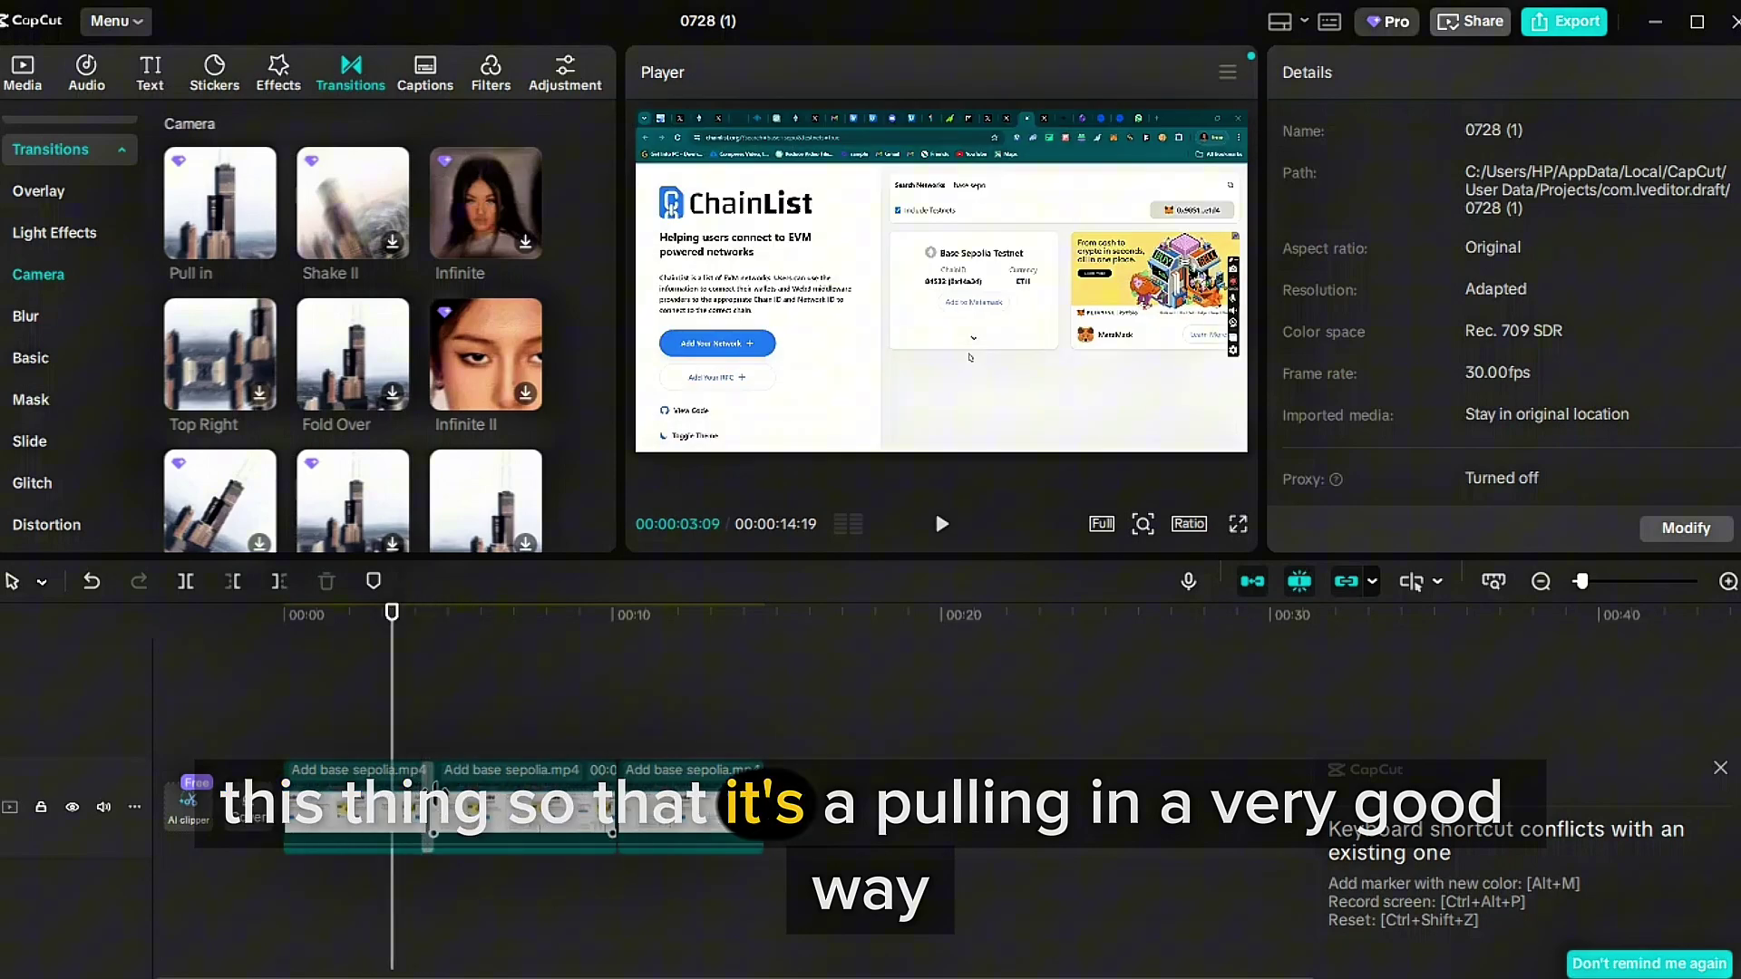
Set the Pull in transition duration to 1.5s and replay it
left_click(428, 790)
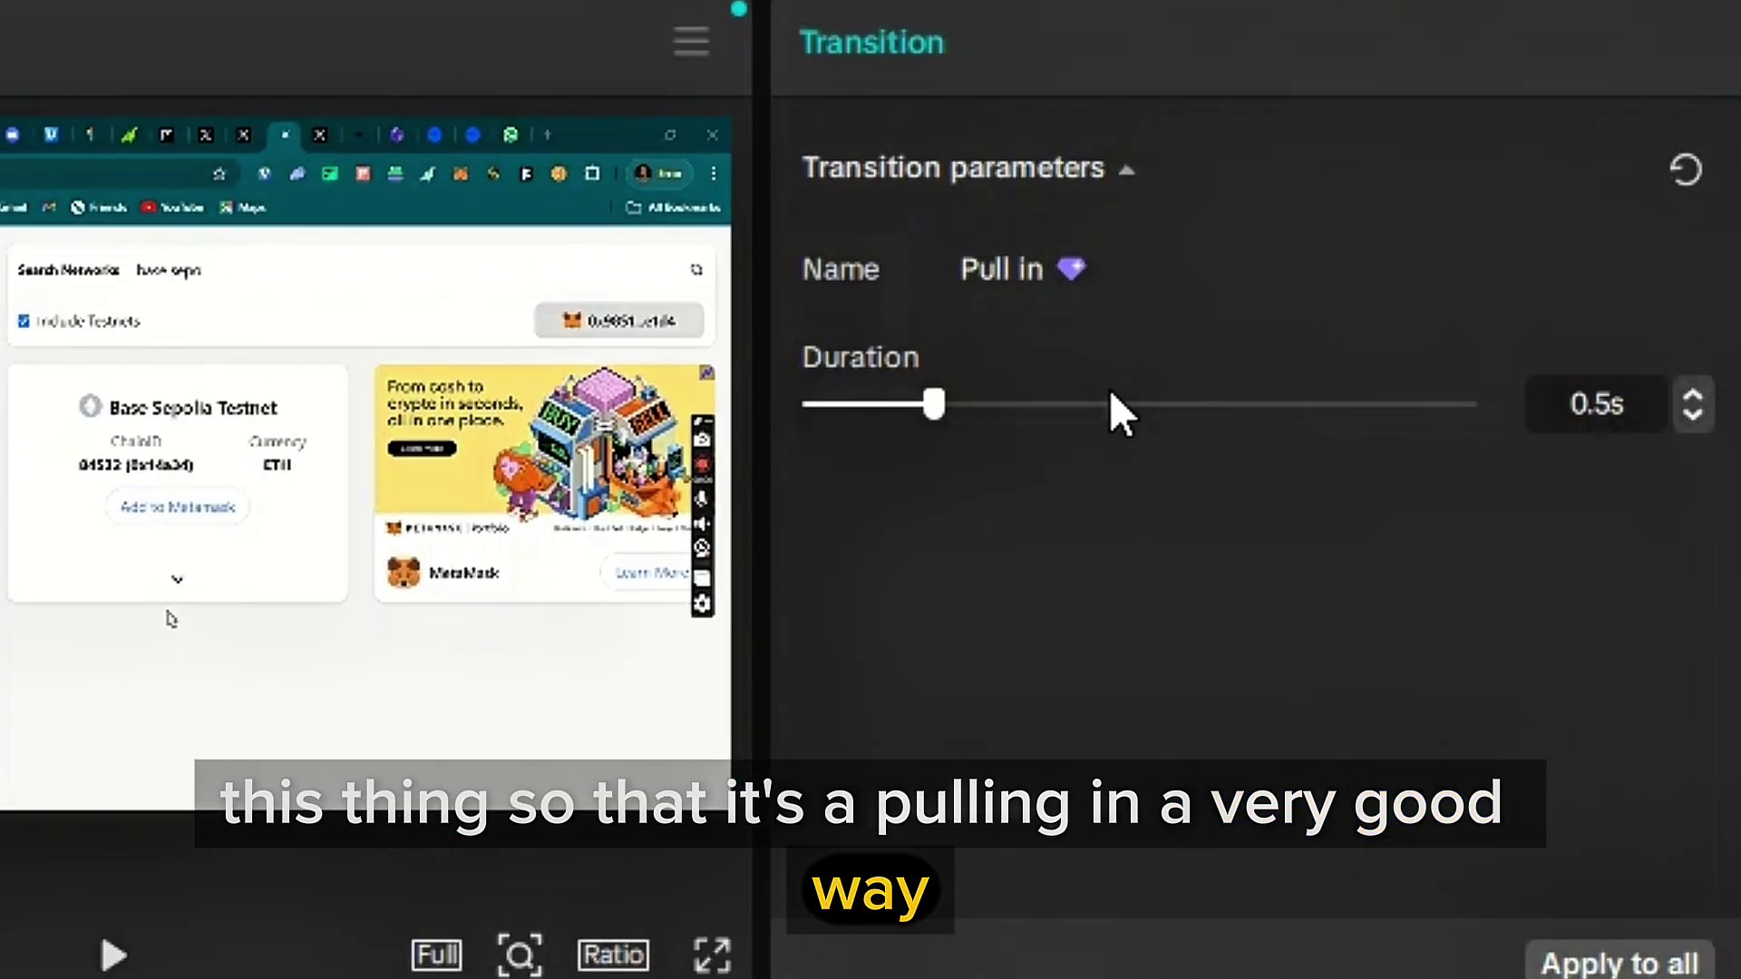
left_click(1434, 250)
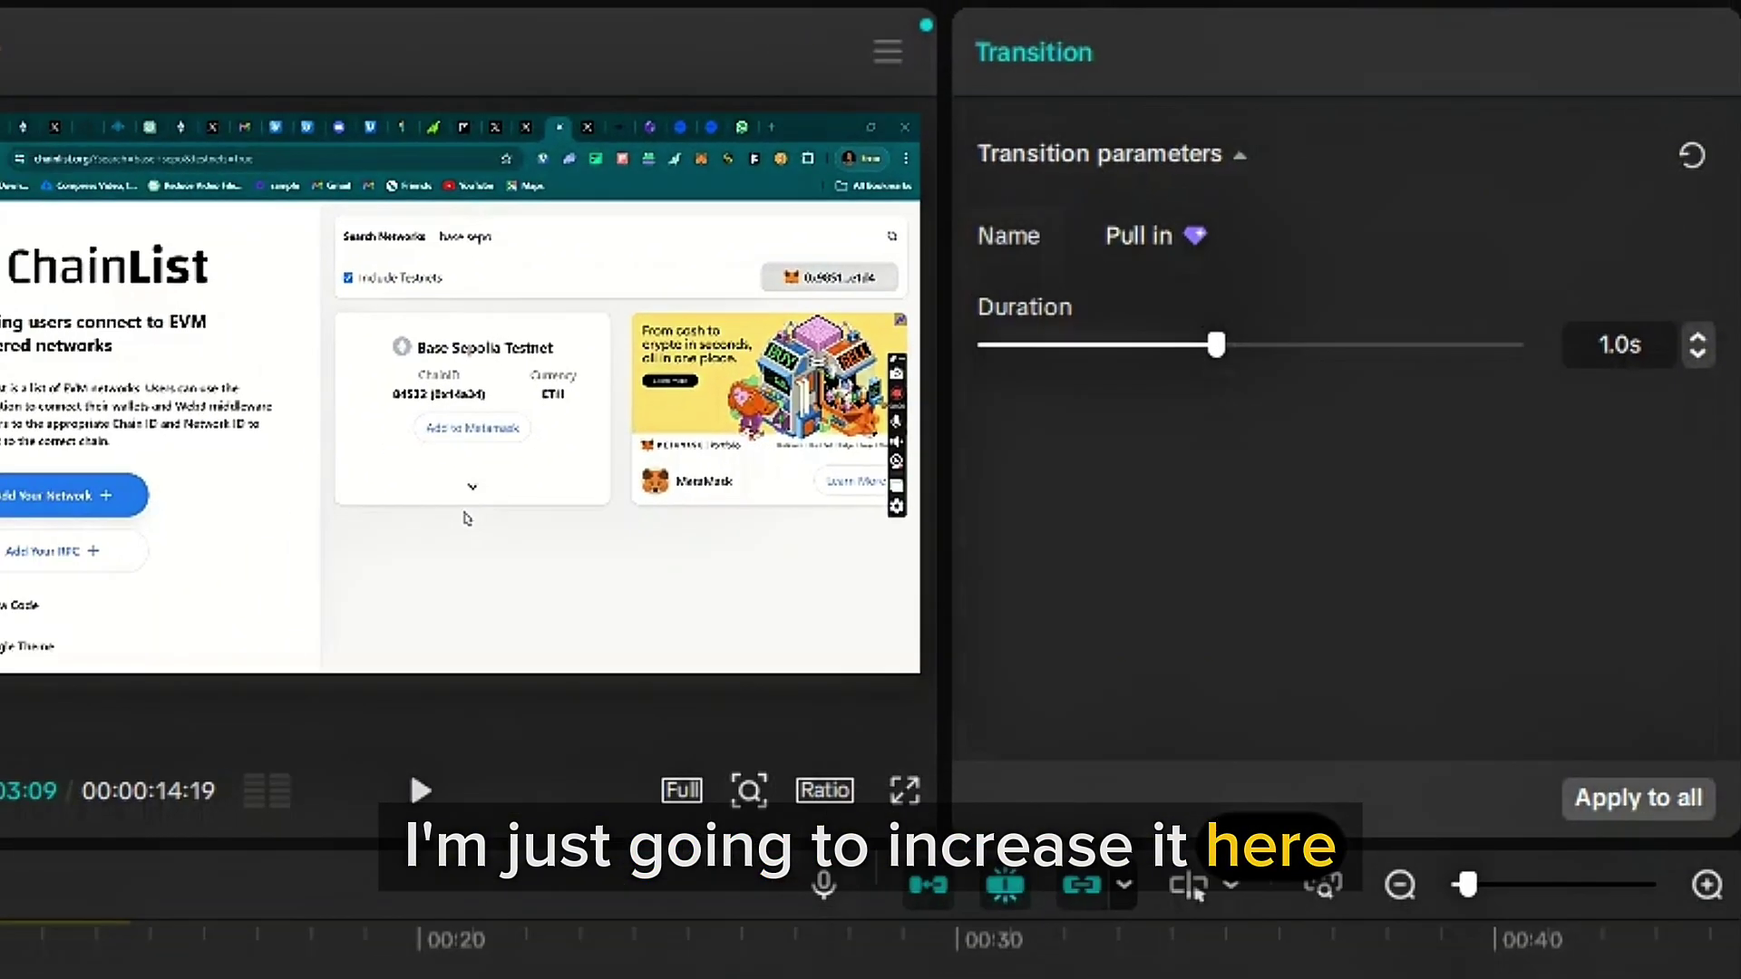
key("space")
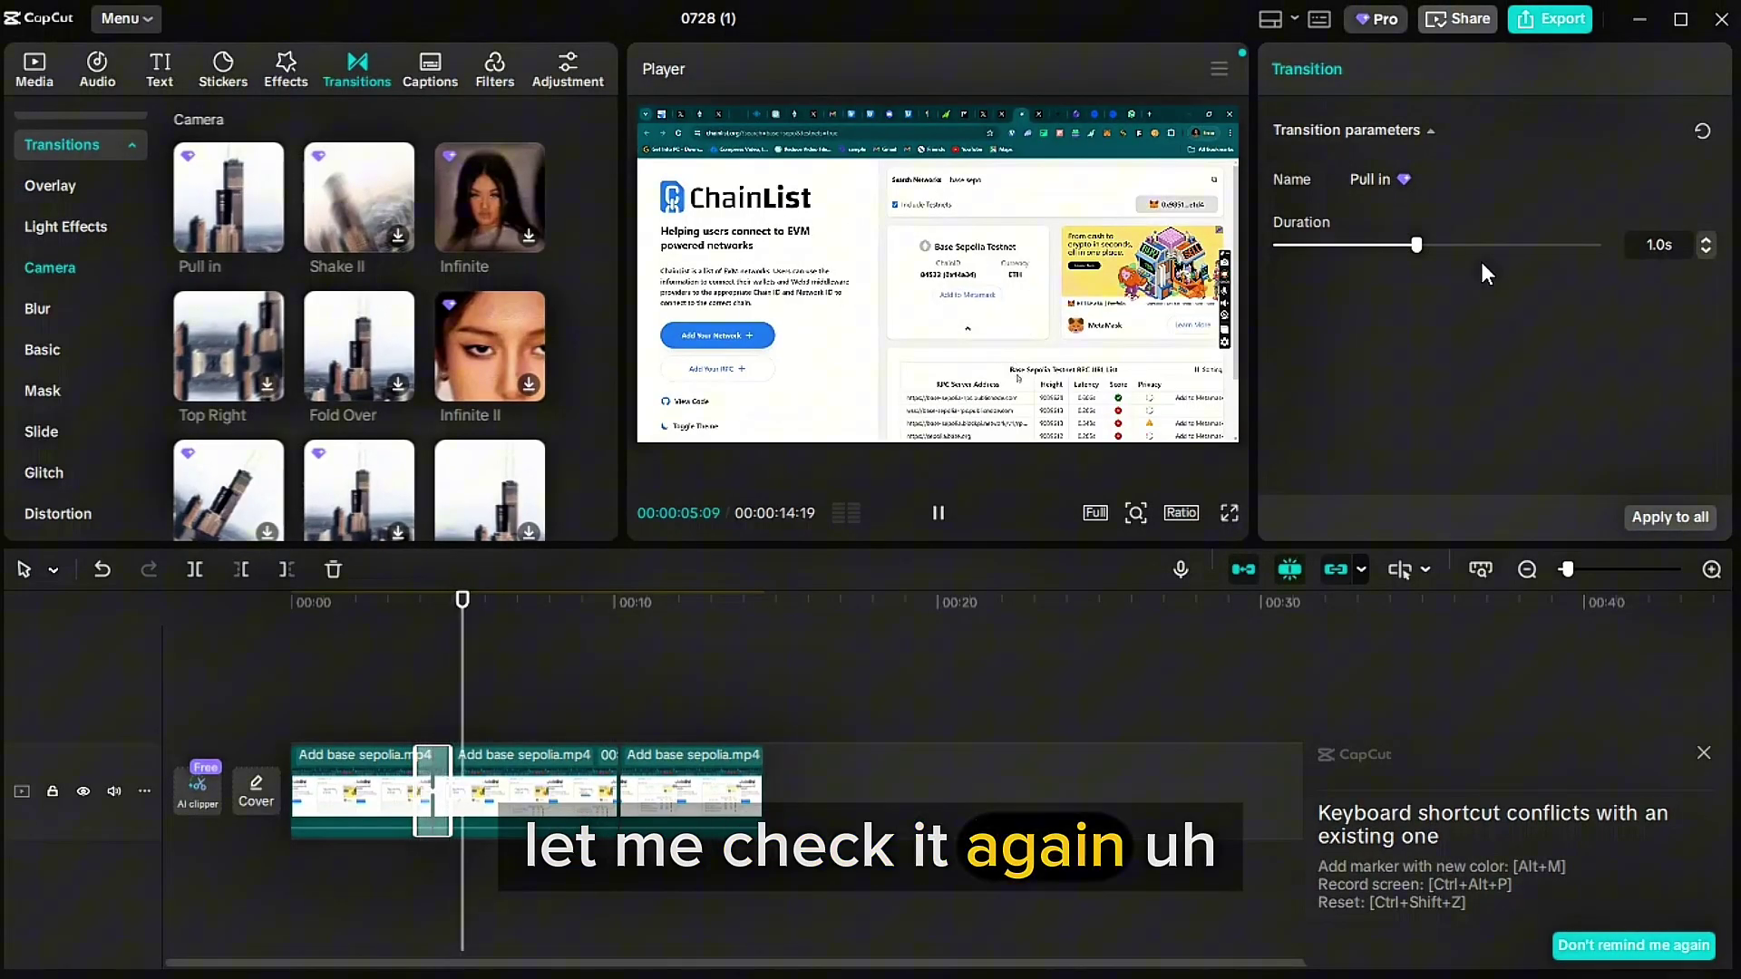
left_click(1485, 242)
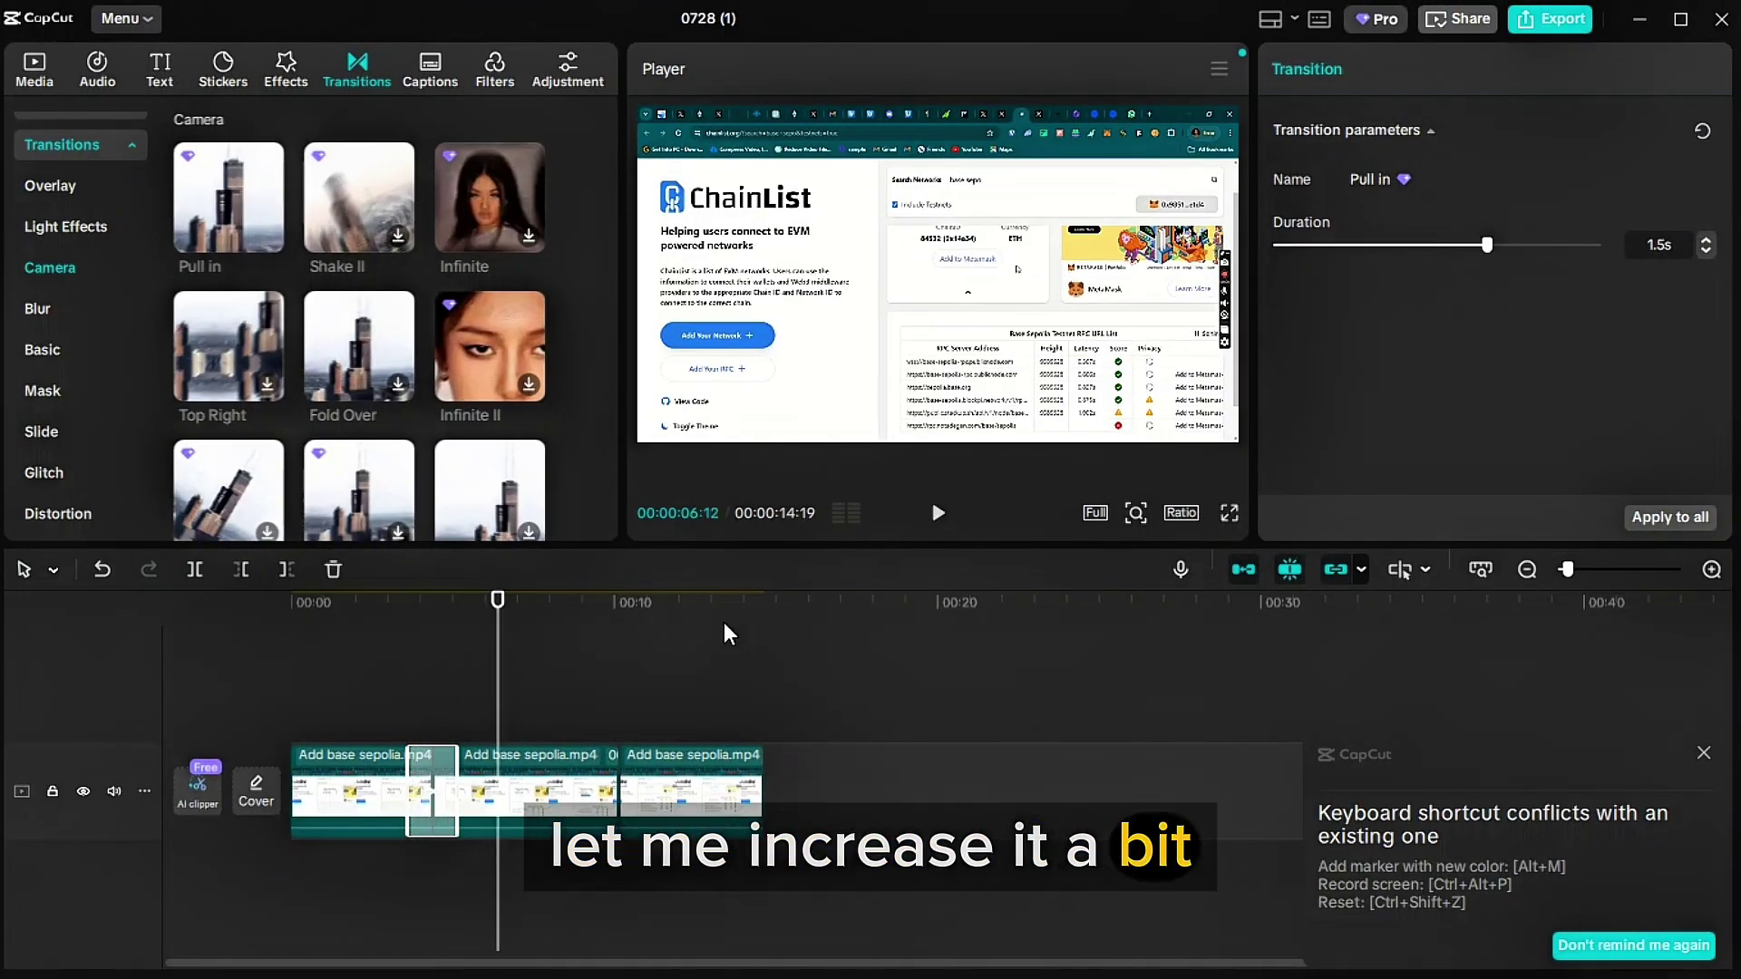
left_click(355, 706)
key("space")
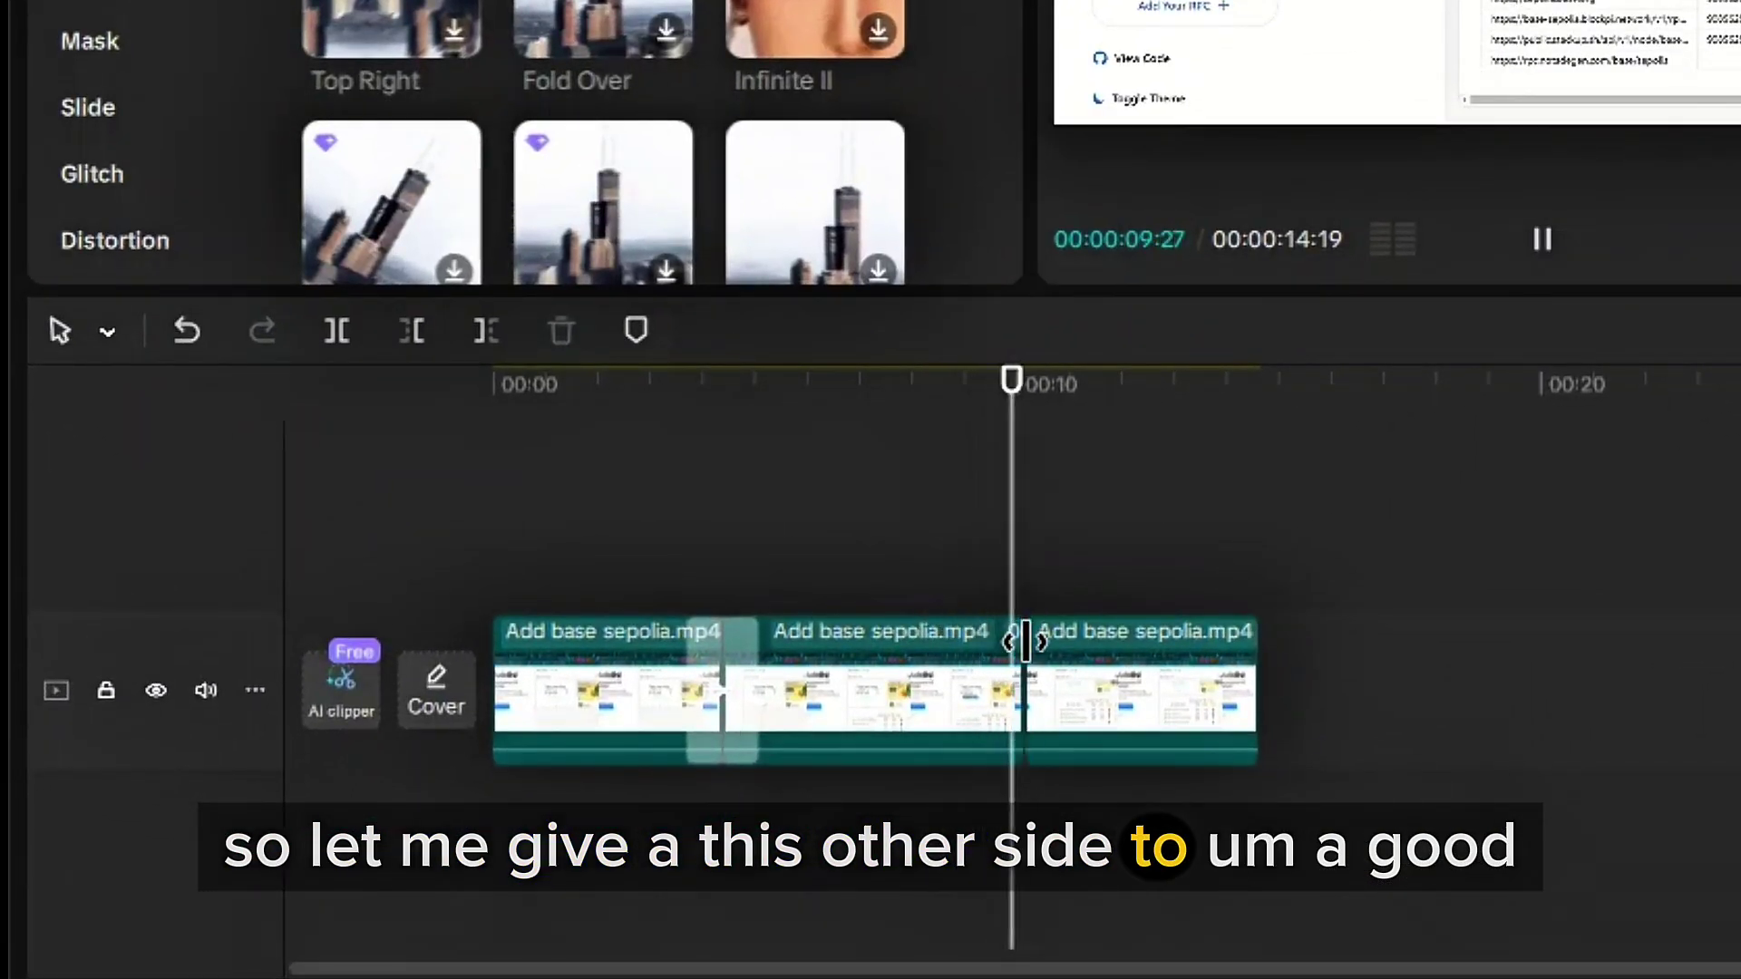
left_click(1026, 642)
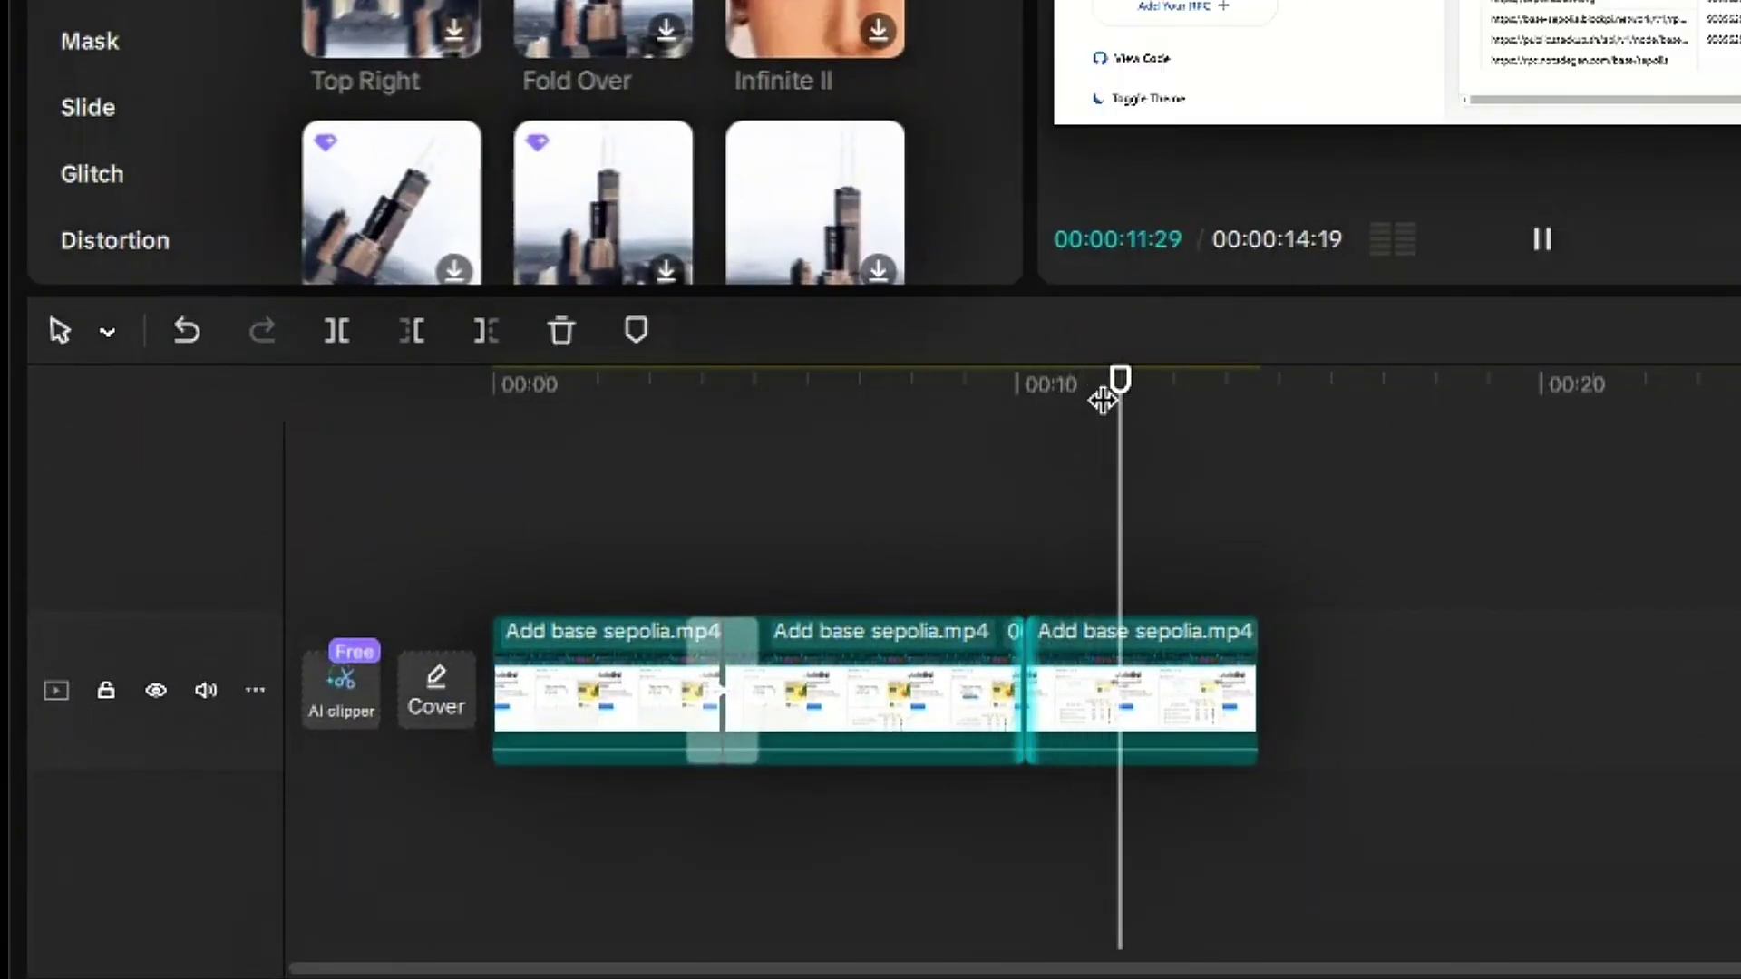
Add a lengthened 3-card Switch transition at the second cut and replay from about six seconds
left_click_drag(1100, 400, 1034, 435)
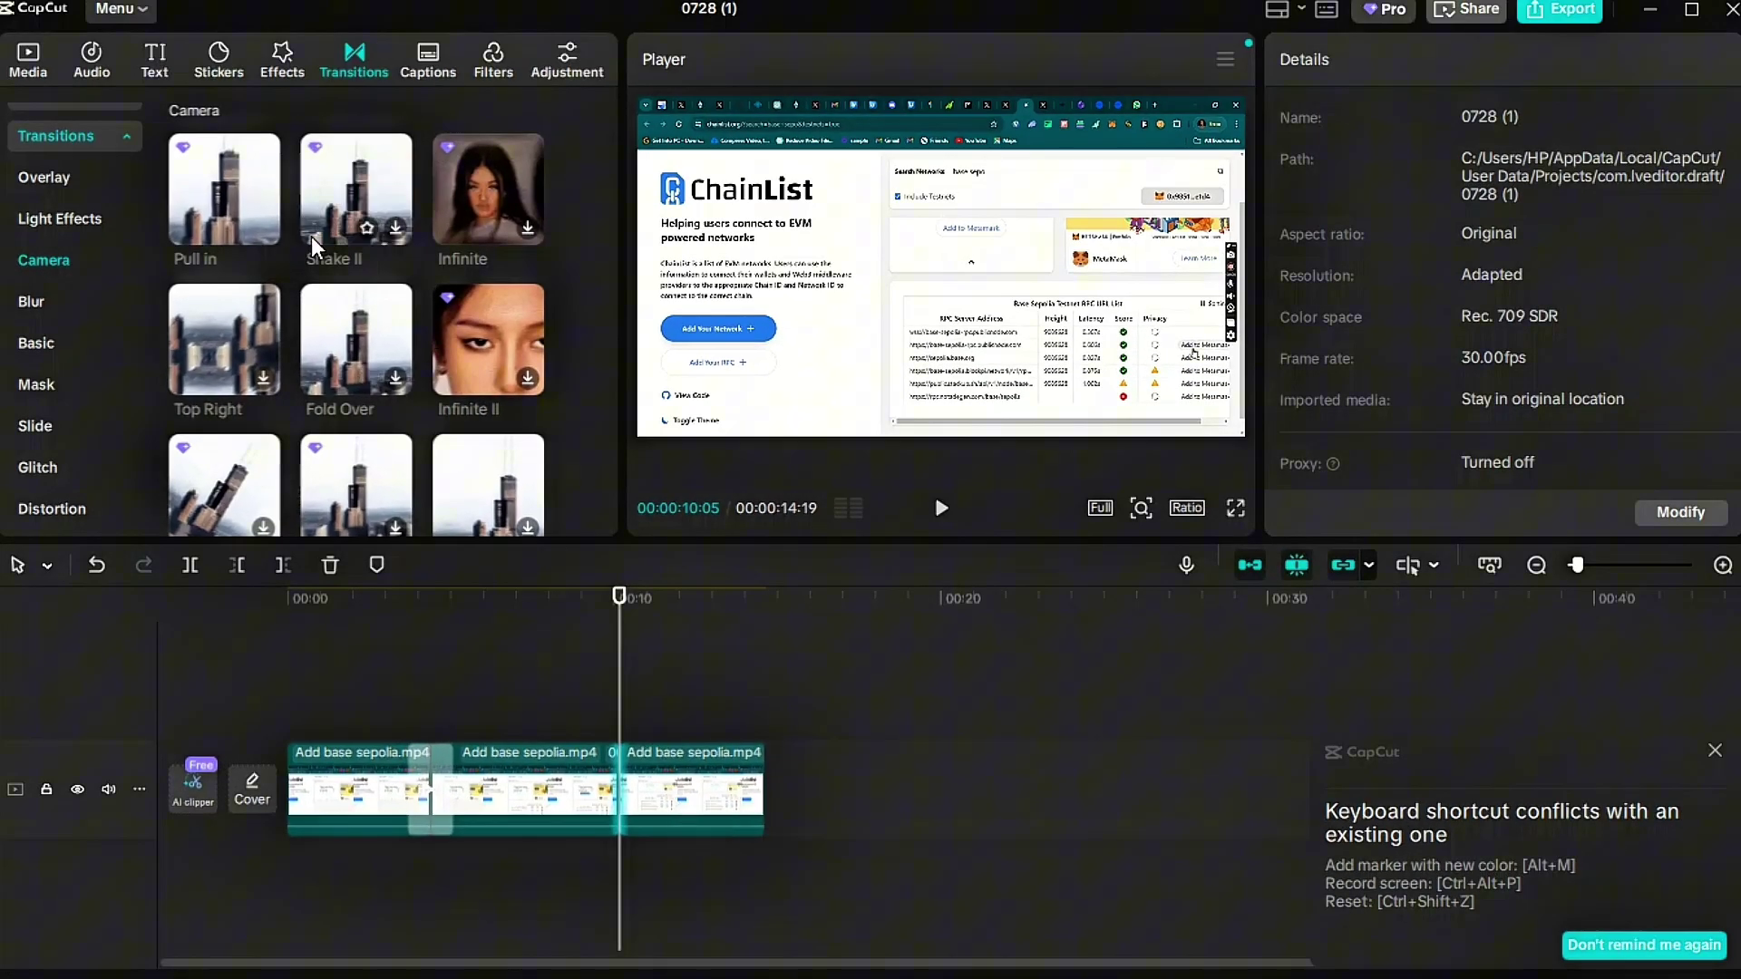
scroll(313, 352, "down", 10)
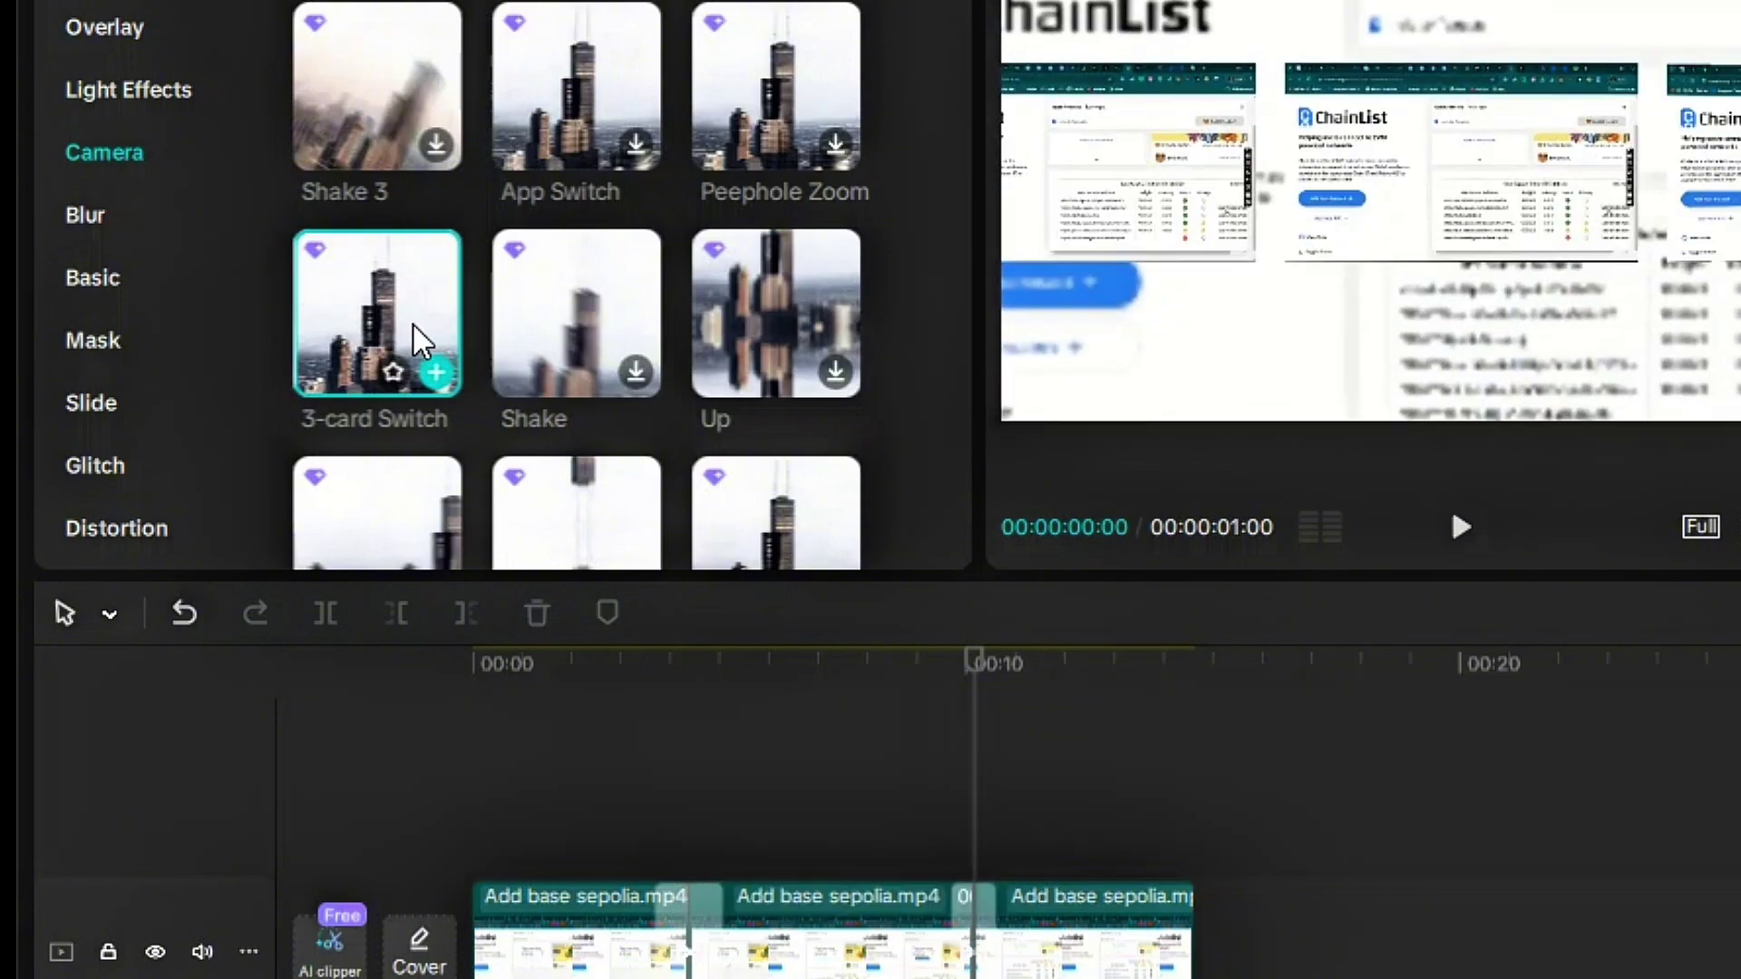
left_click(442, 363)
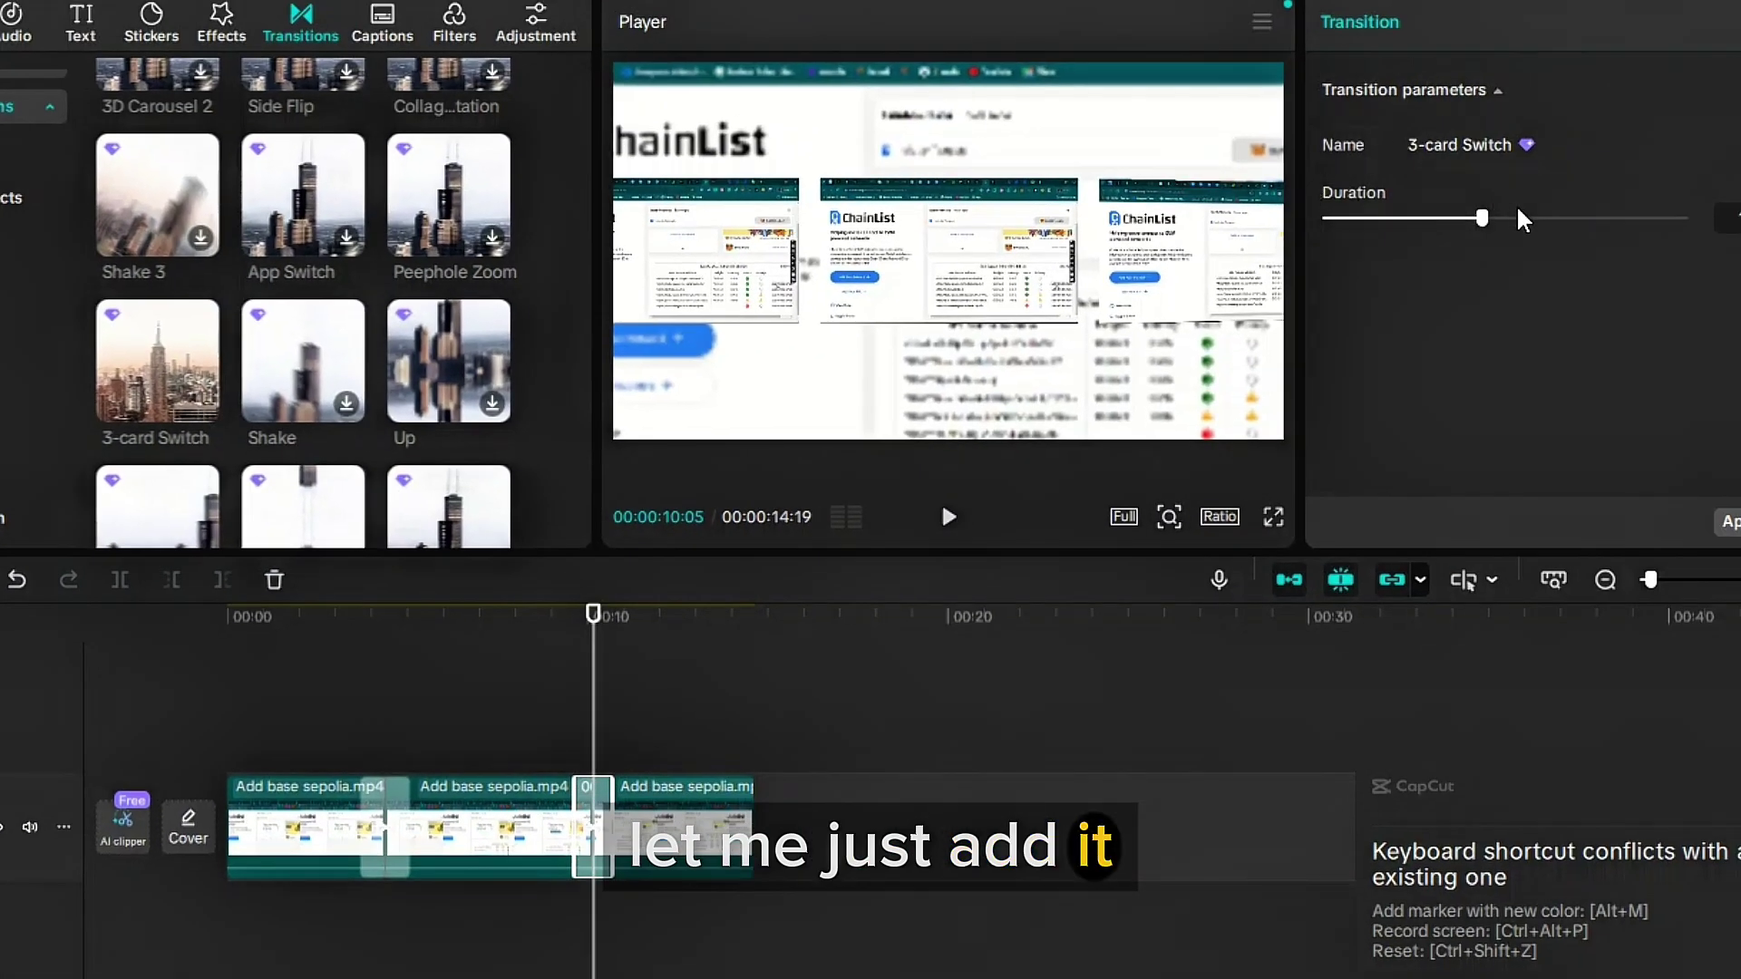
left_click_drag(1520, 216, 1562, 217)
left_click(451, 726)
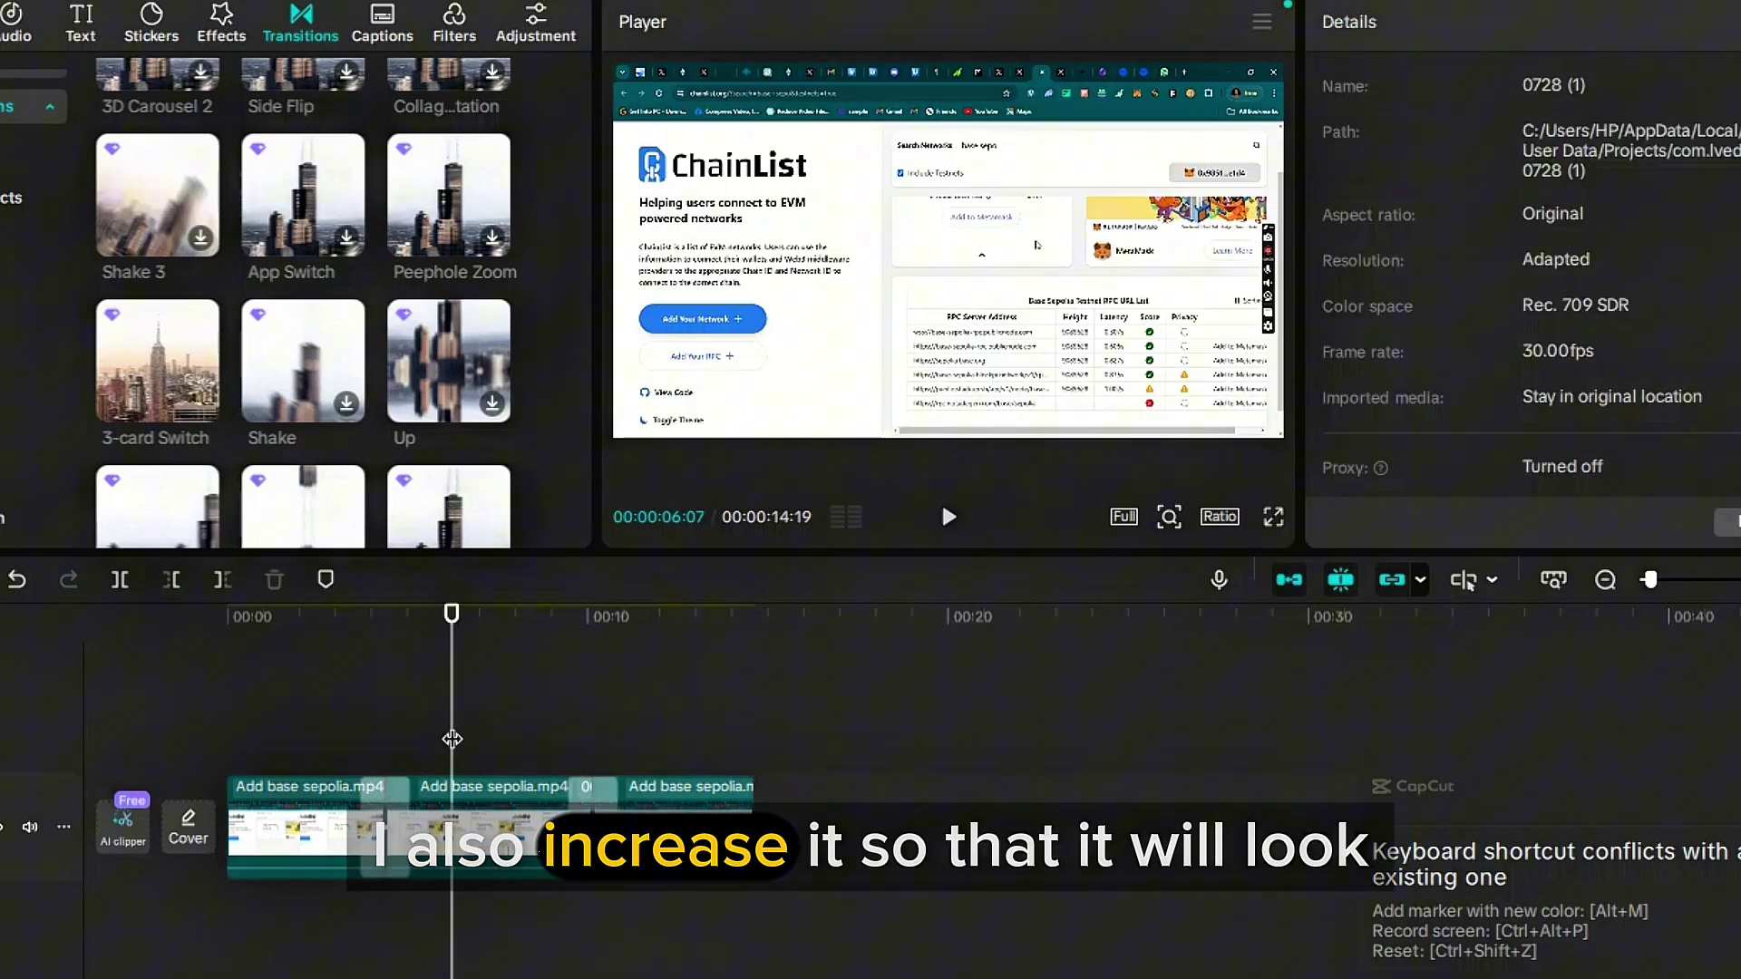
key("space")
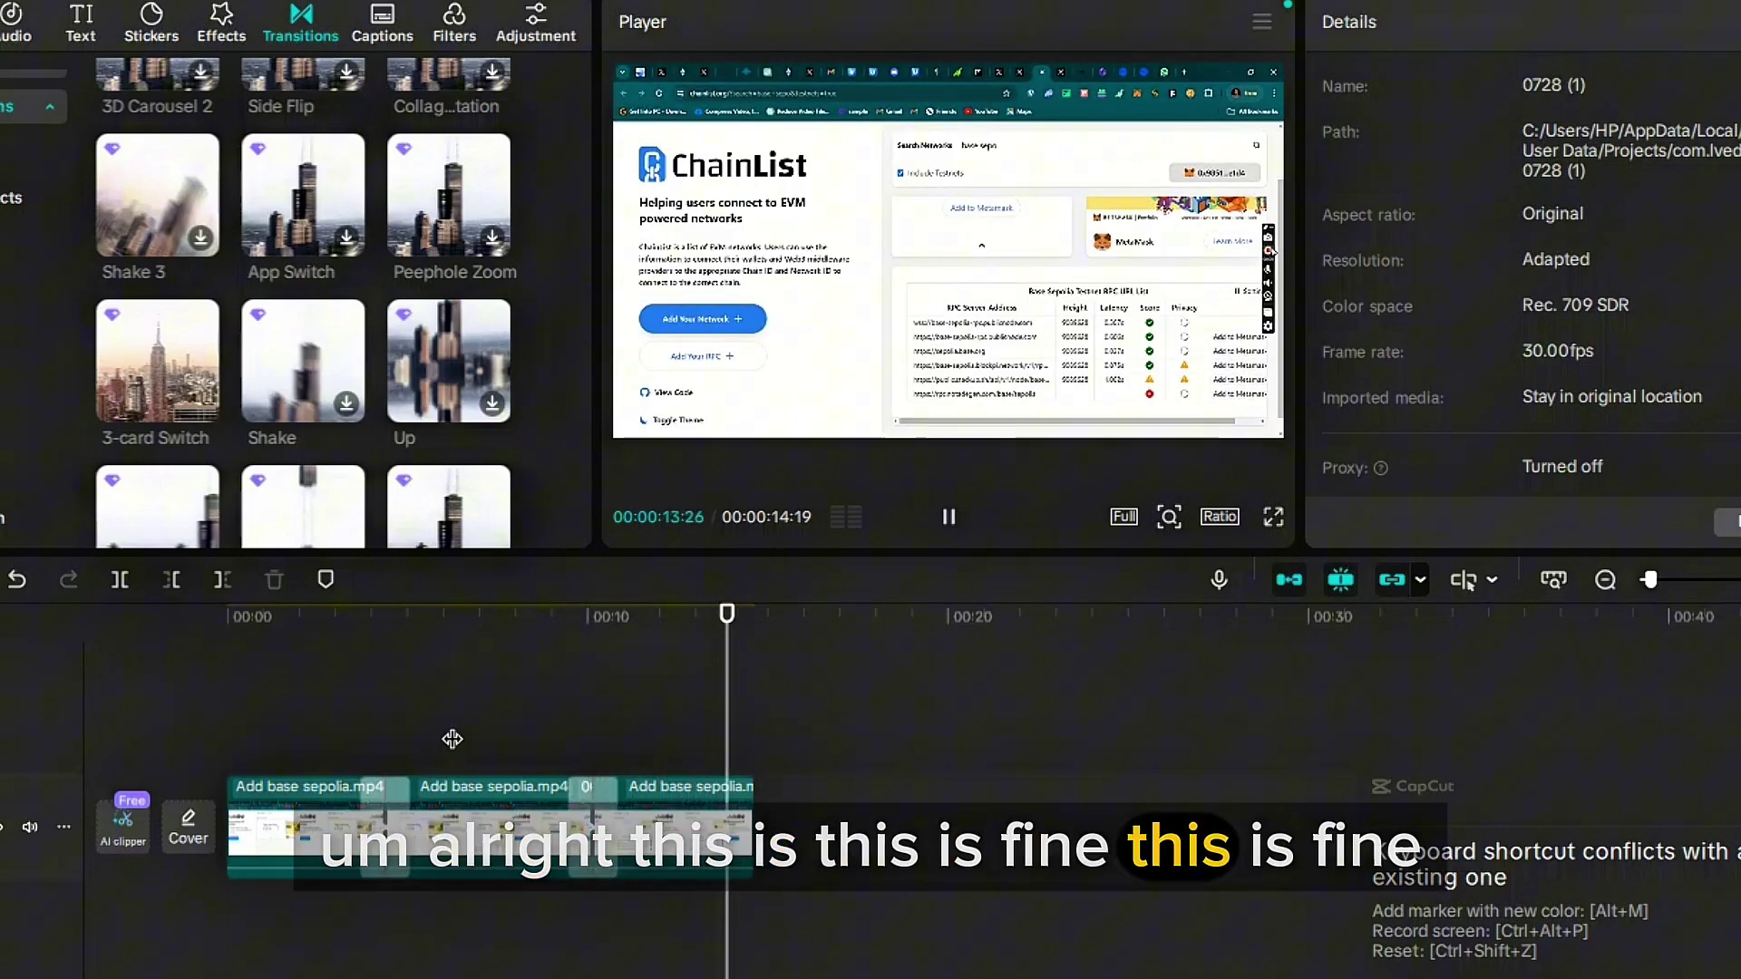
Add the Porcelain filter at the timeline start and drag its end slightly longer
left_click(254, 716)
left_click(451, 27)
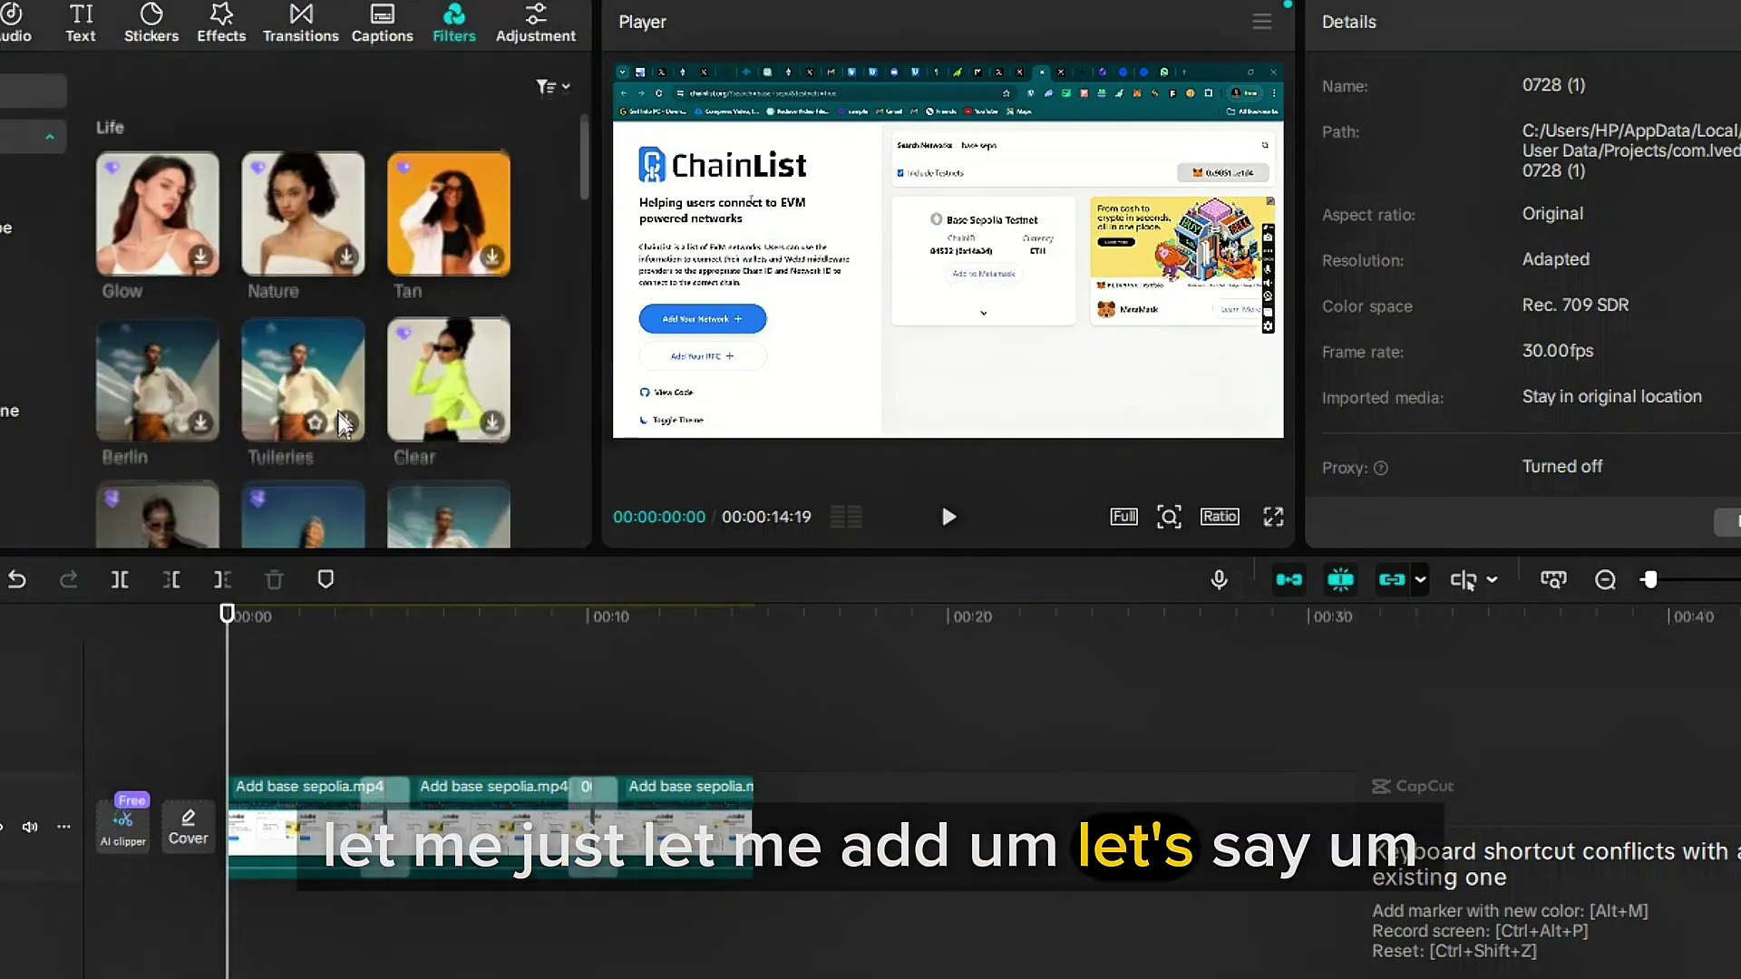
scroll(339, 412, "down", 3)
scroll(339, 412, "down", 2)
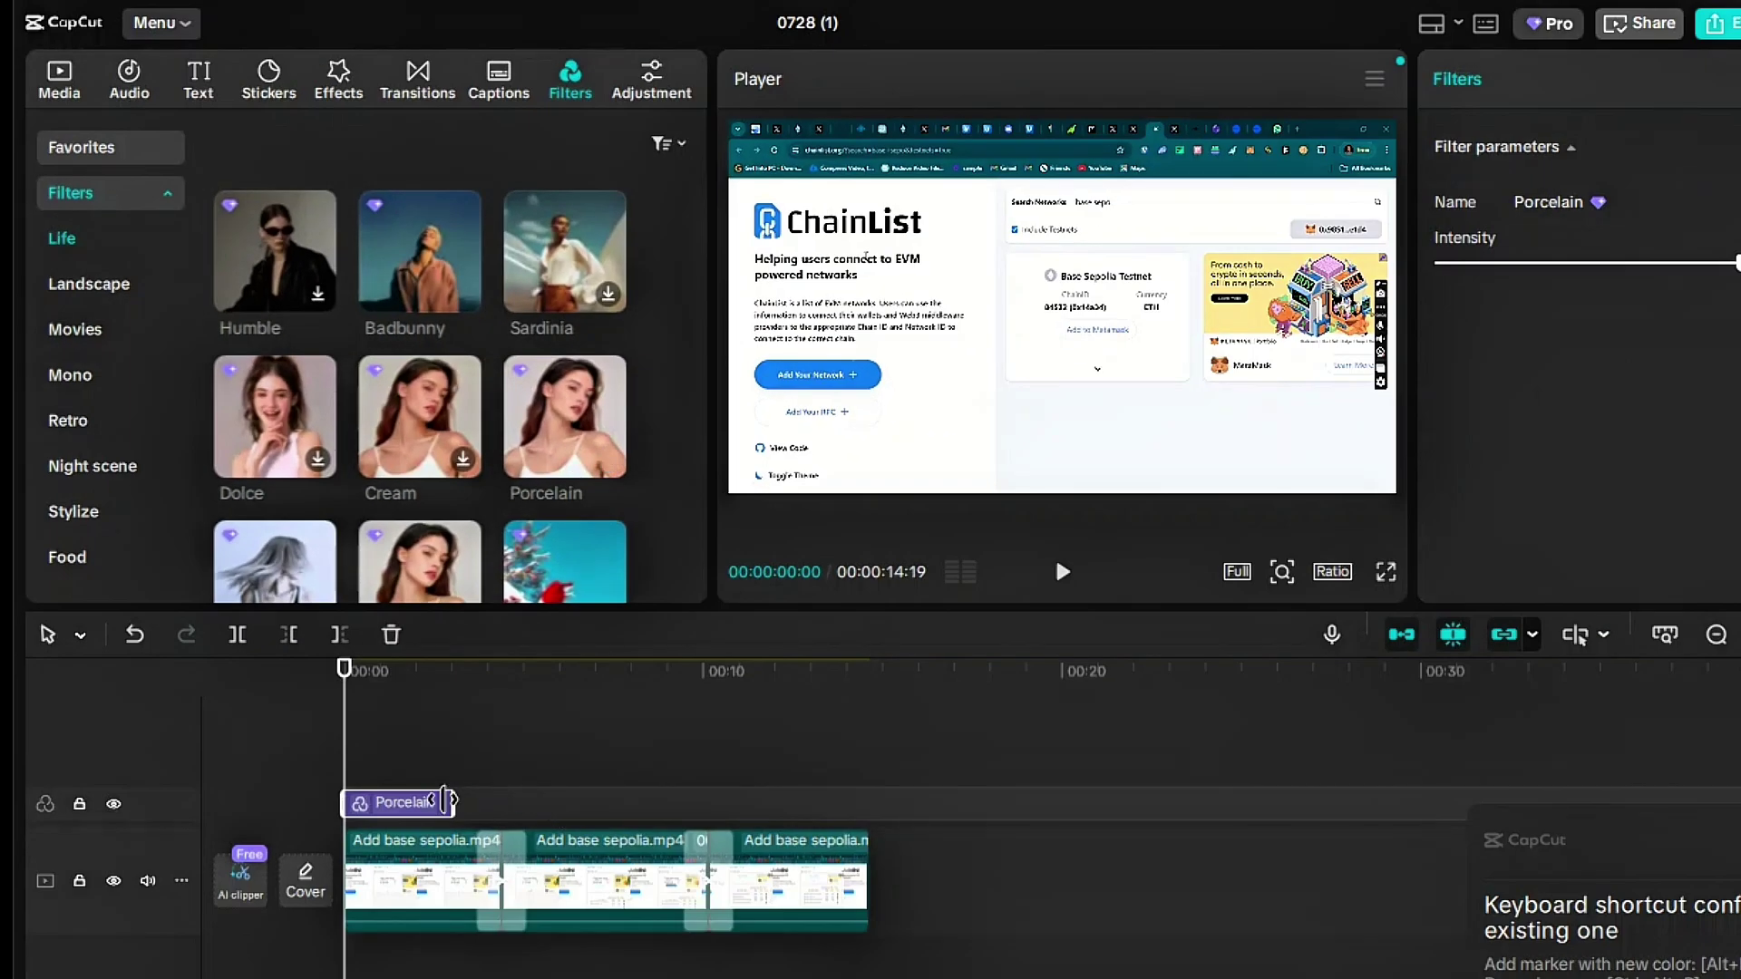
left_click_drag(445, 801, 867, 786)
Find the red Subscribe sticker in Trending stickers, download it, and add it at the timeline start
left_click(268, 80)
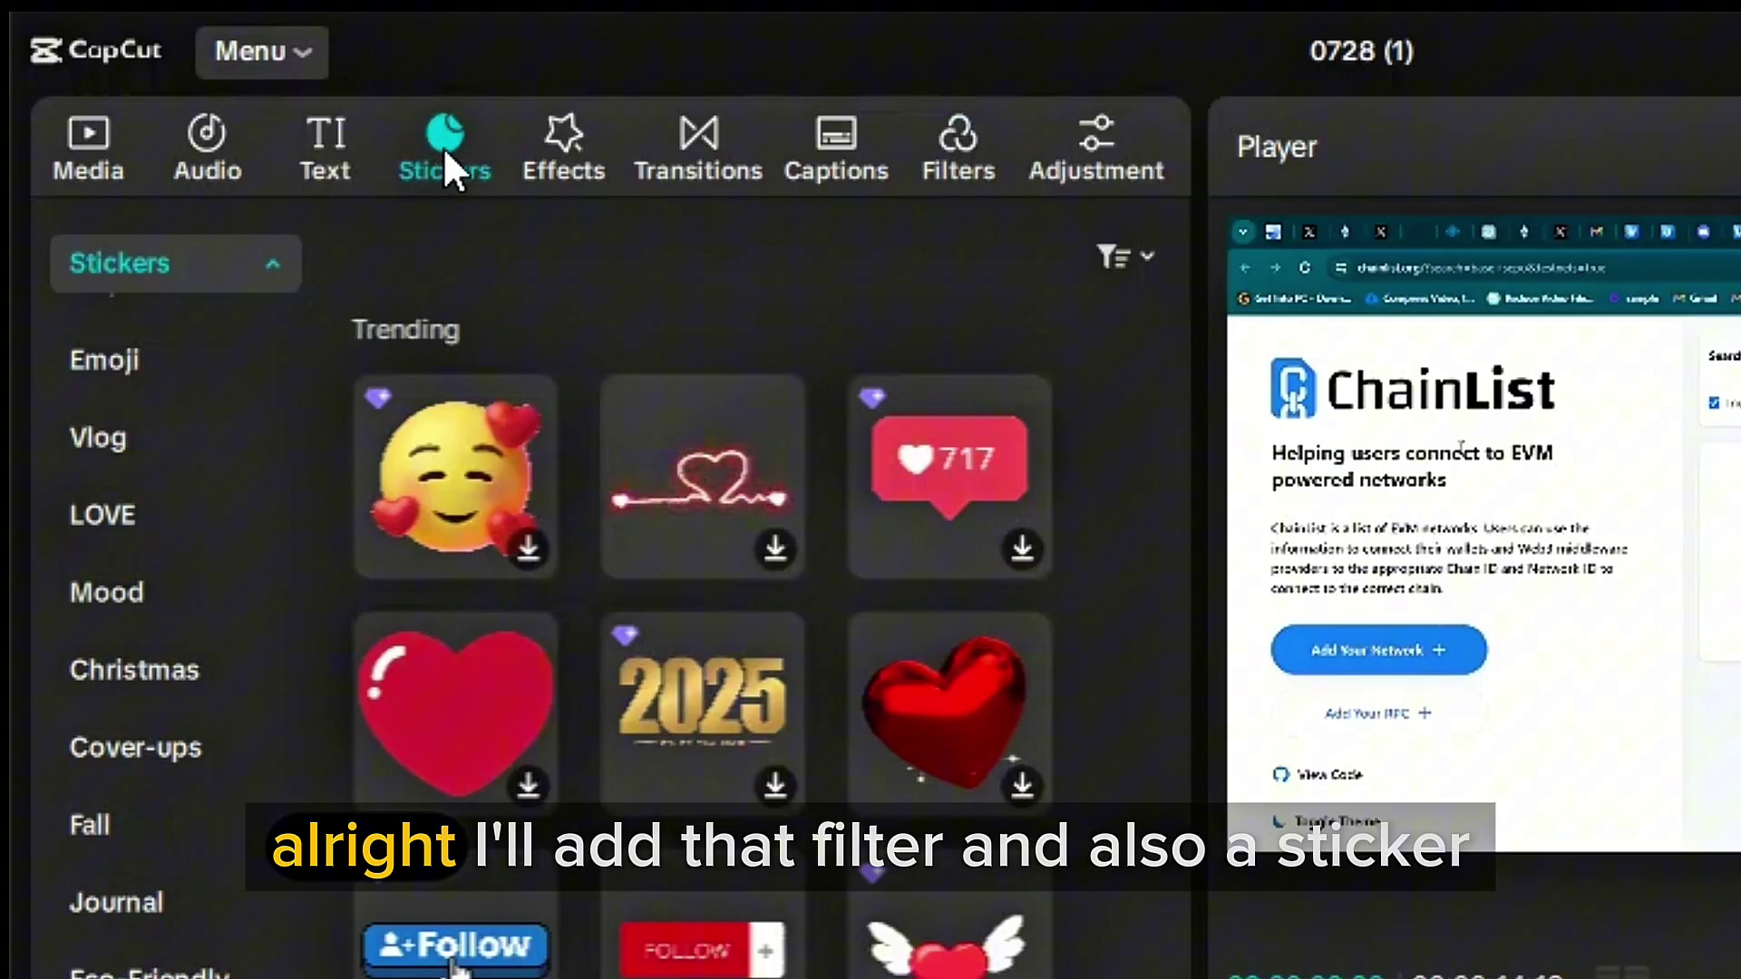
scroll(422, 450, "down", 1)
scroll(708, 782, "down", 8)
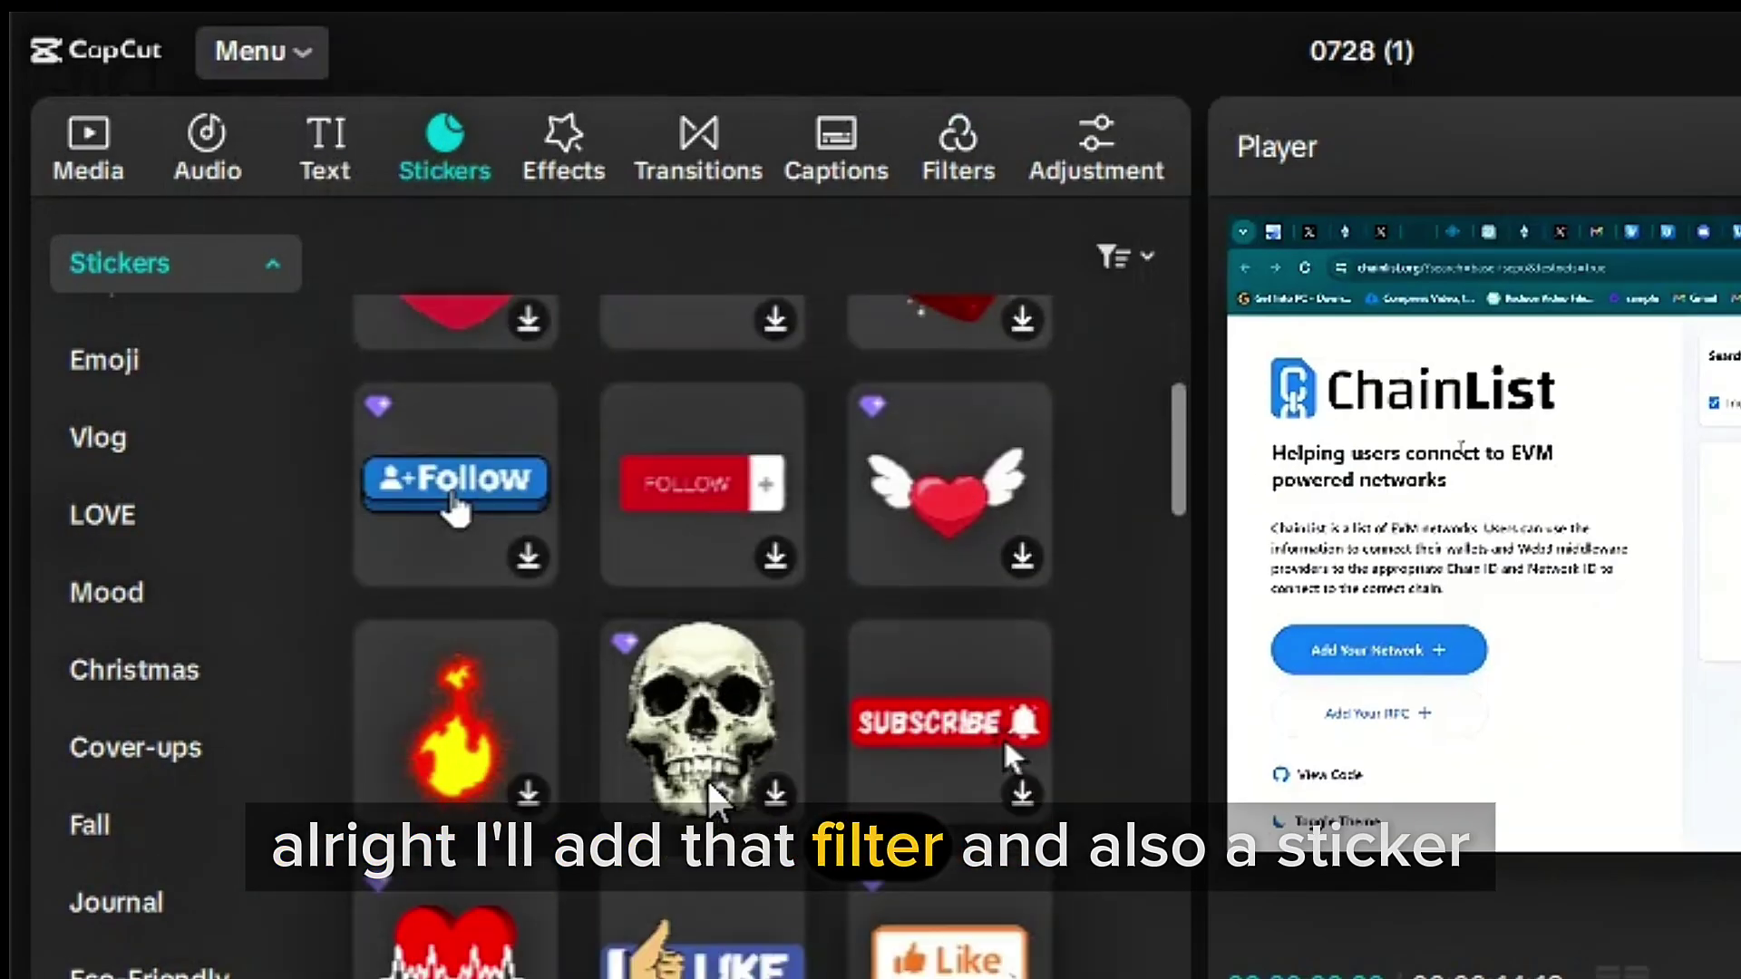
scroll(708, 799, "down", 3)
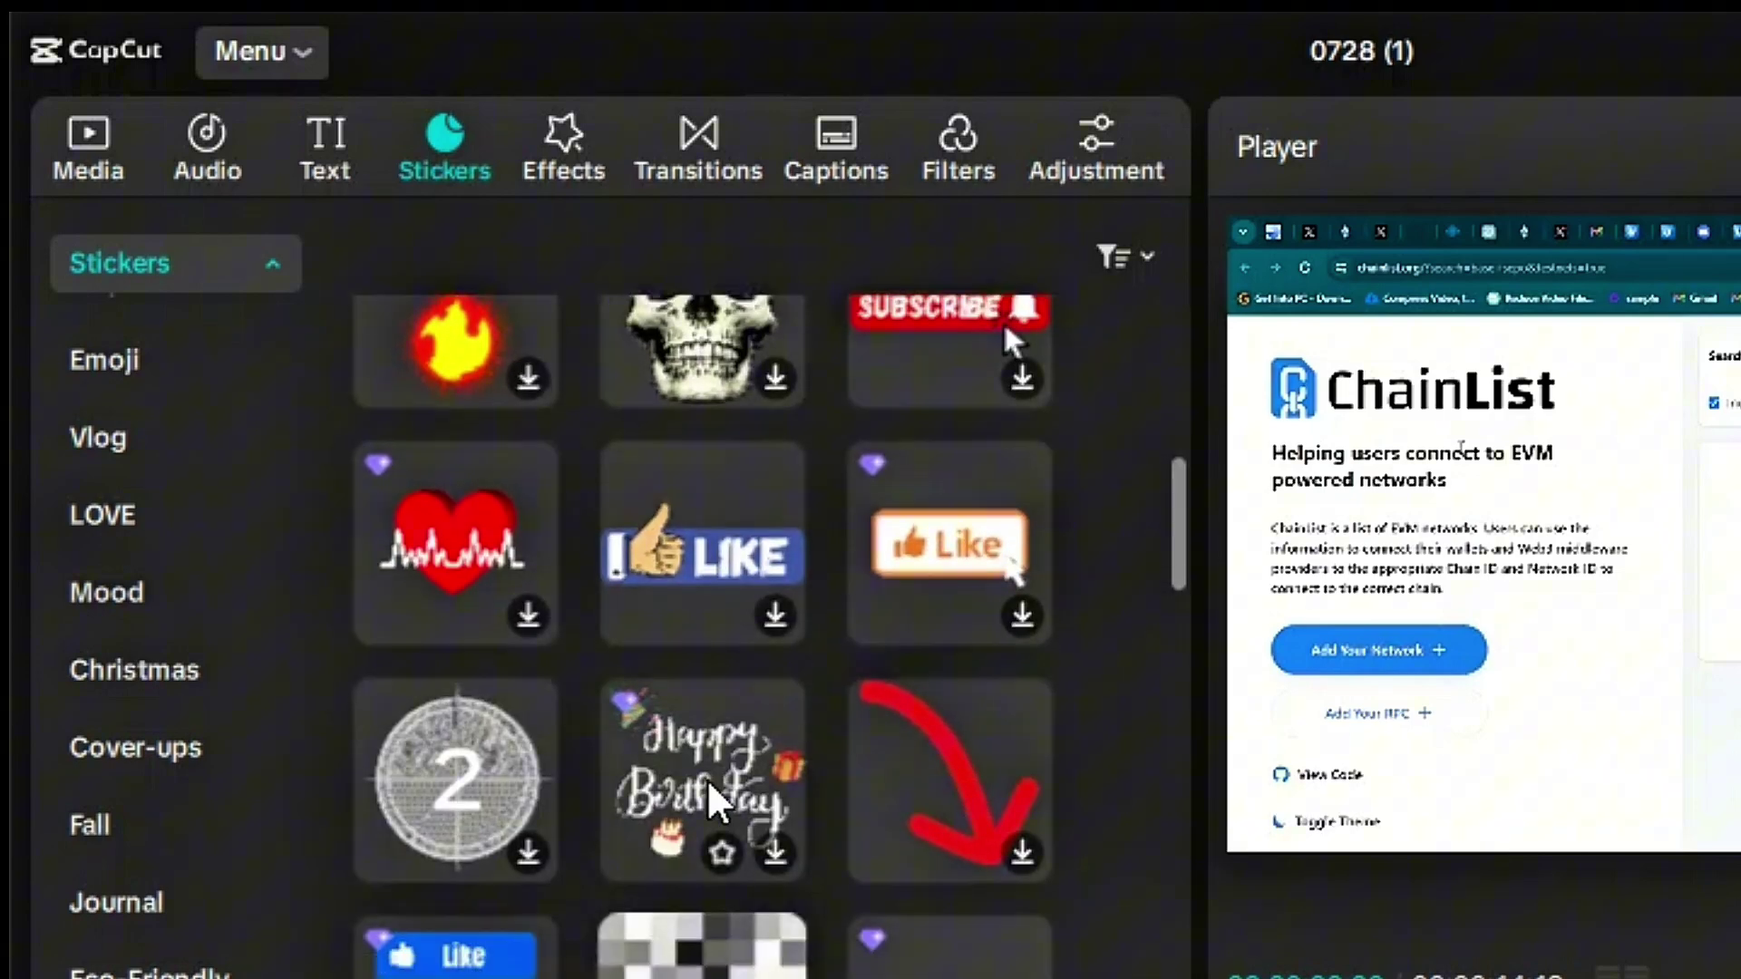
scroll(708, 798, "up", 5)
scroll(1011, 653, "down", 7)
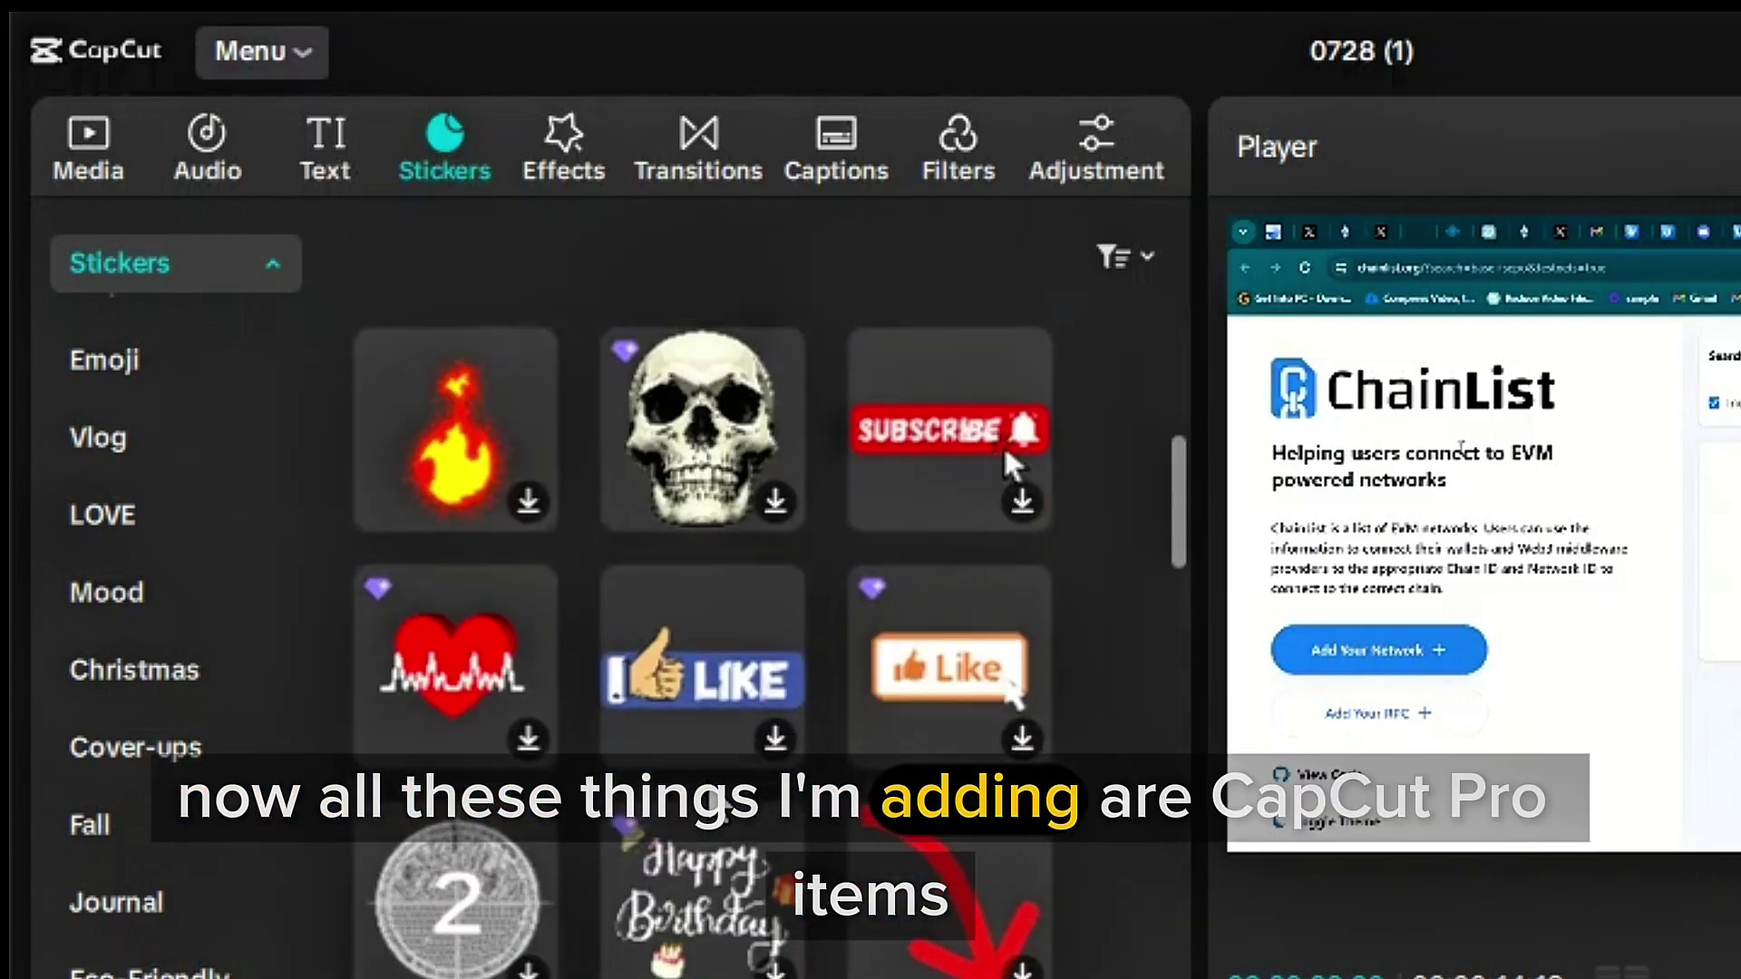
scroll(712, 799, "down", 5)
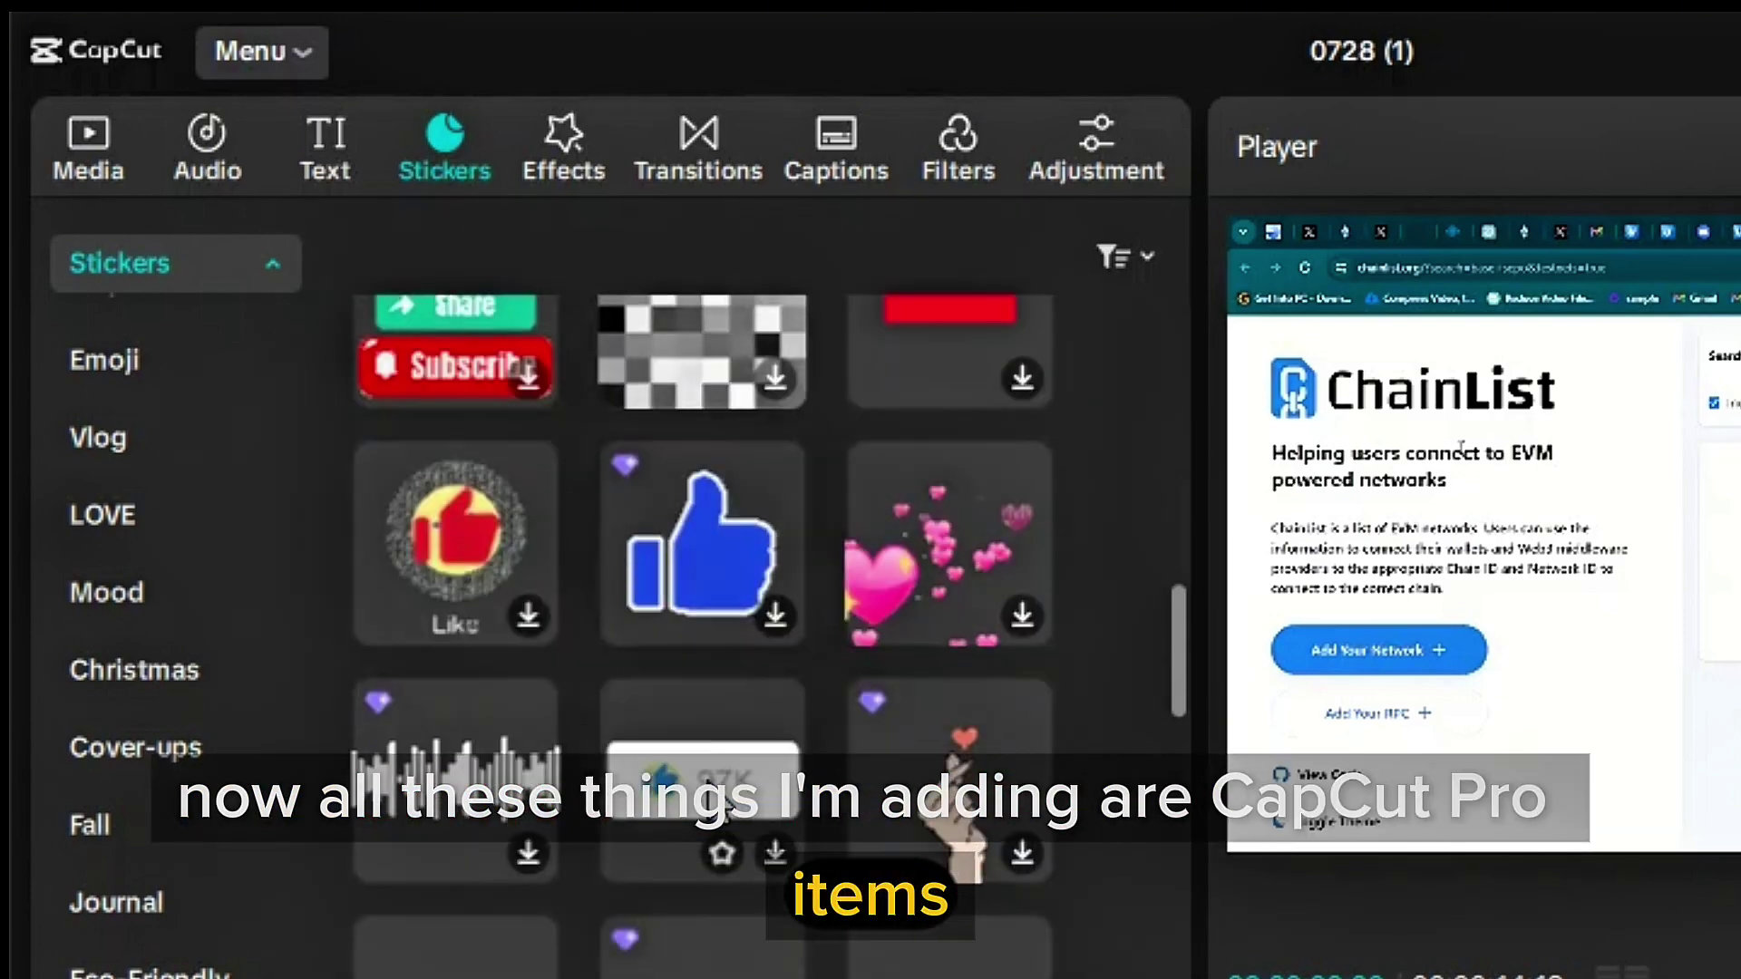
scroll(712, 799, "down", 2)
scroll(710, 782, "down", 10)
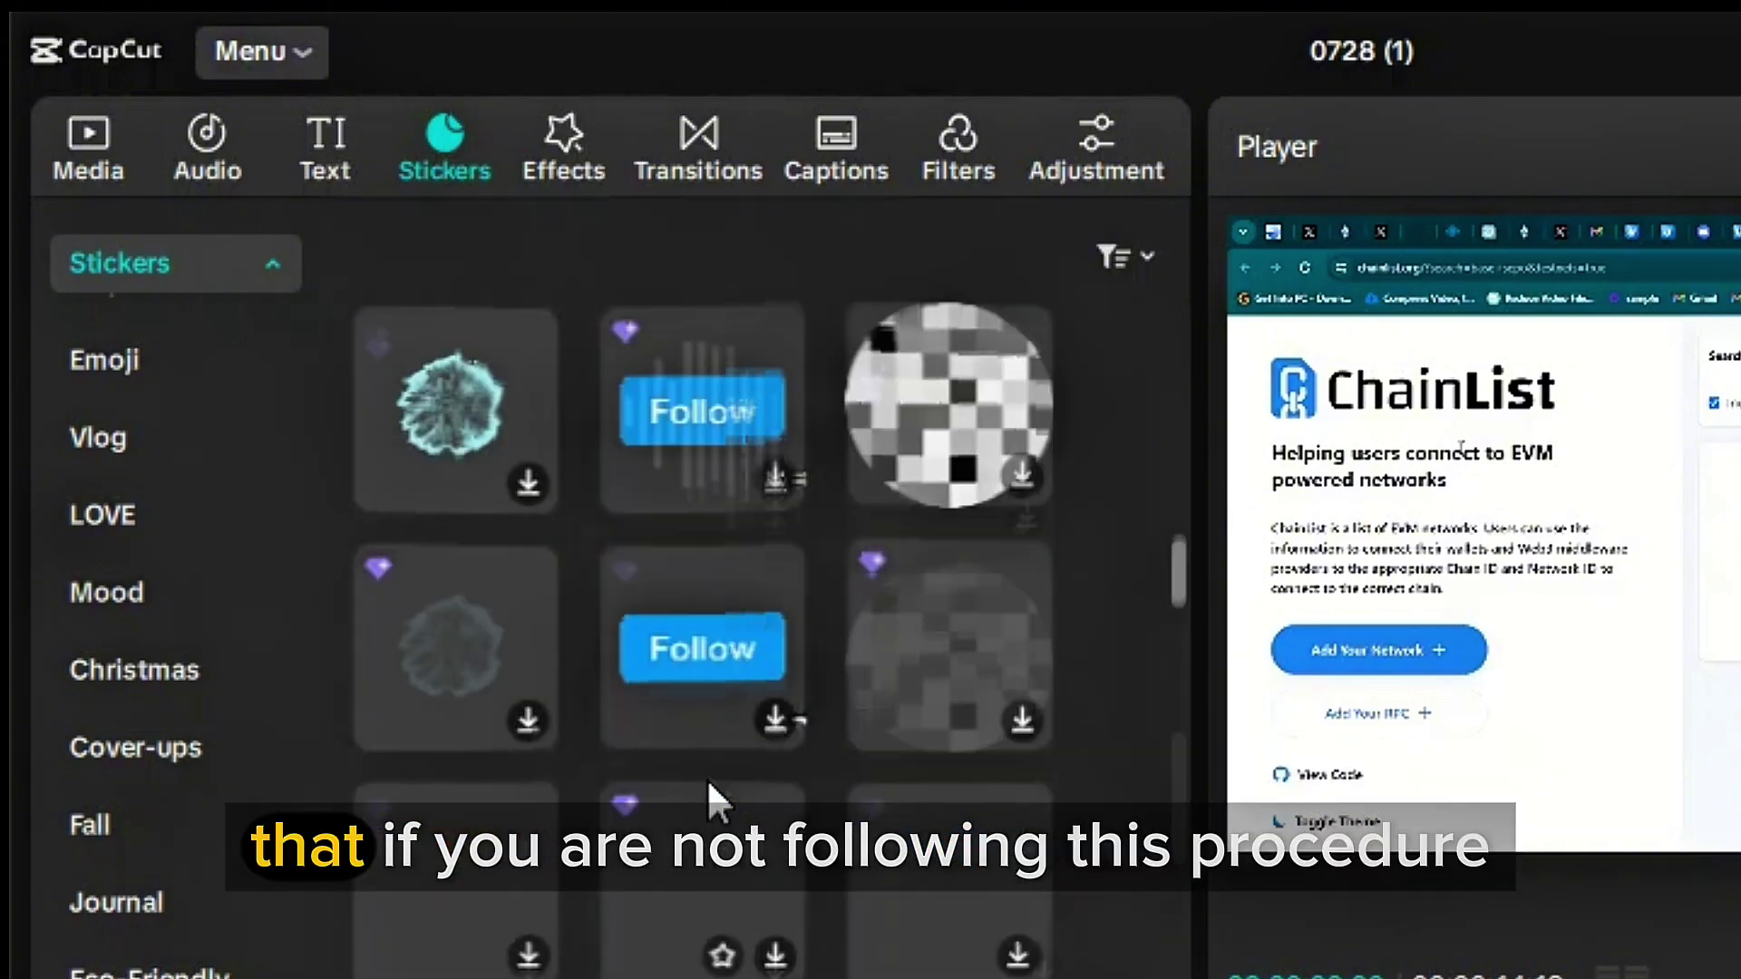
scroll(709, 785, "down", 10)
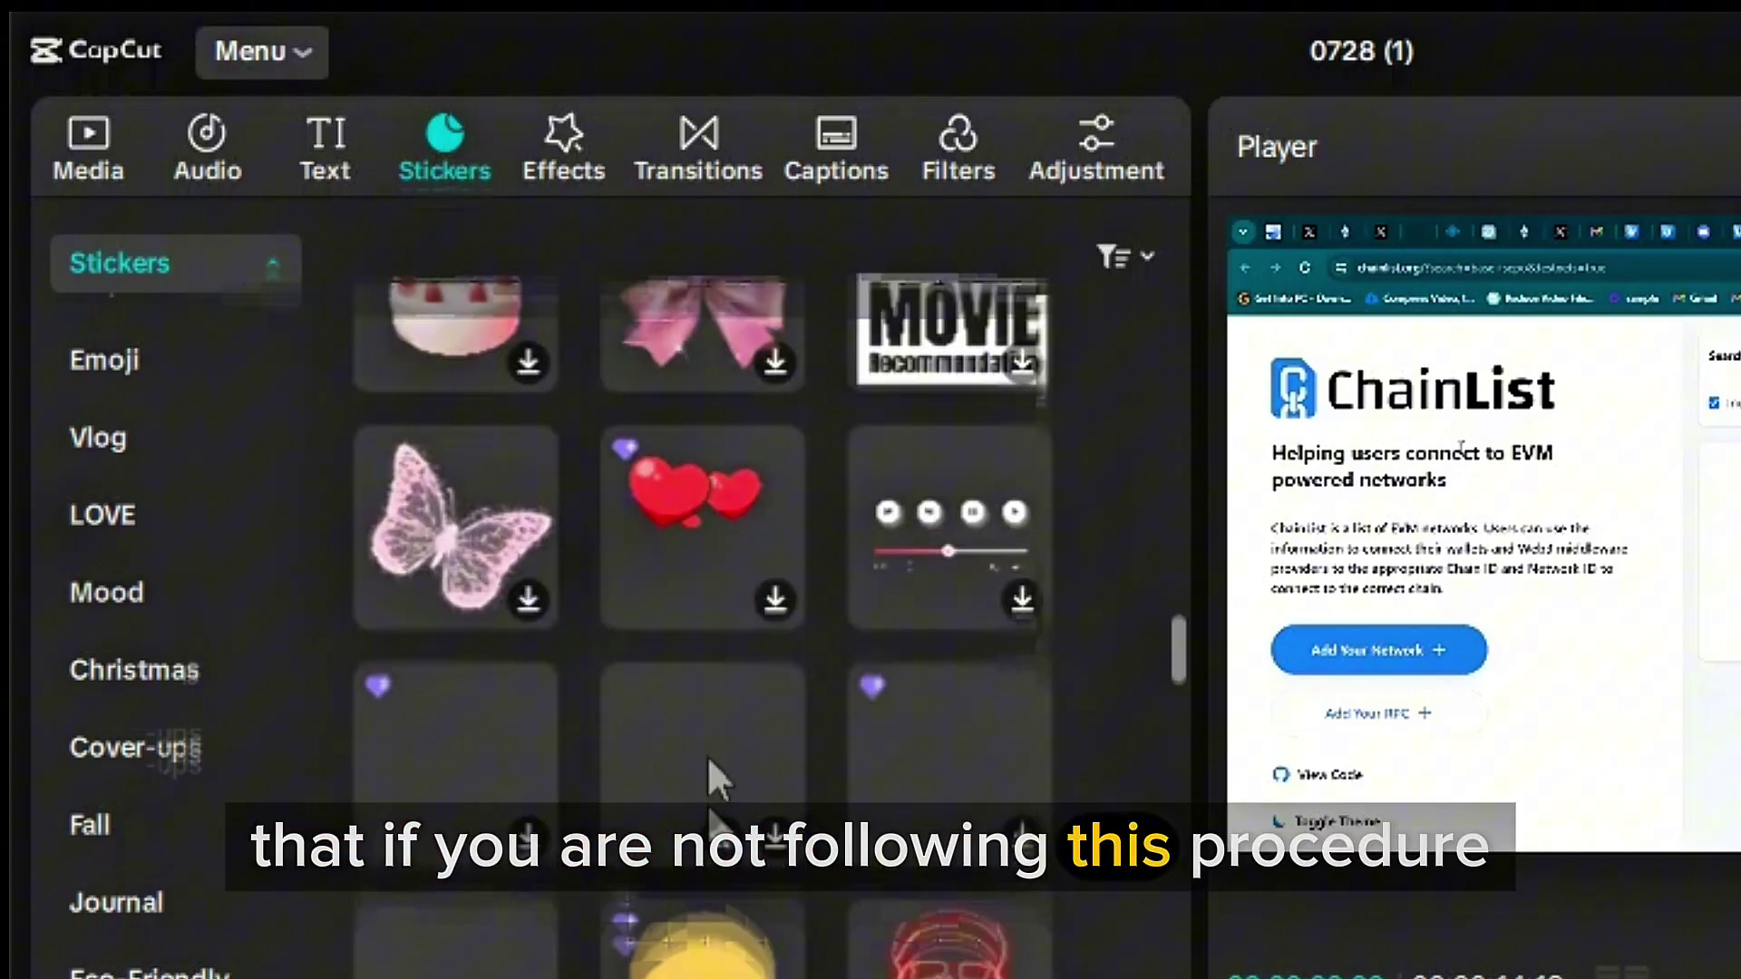
scroll(711, 796, "down", 6)
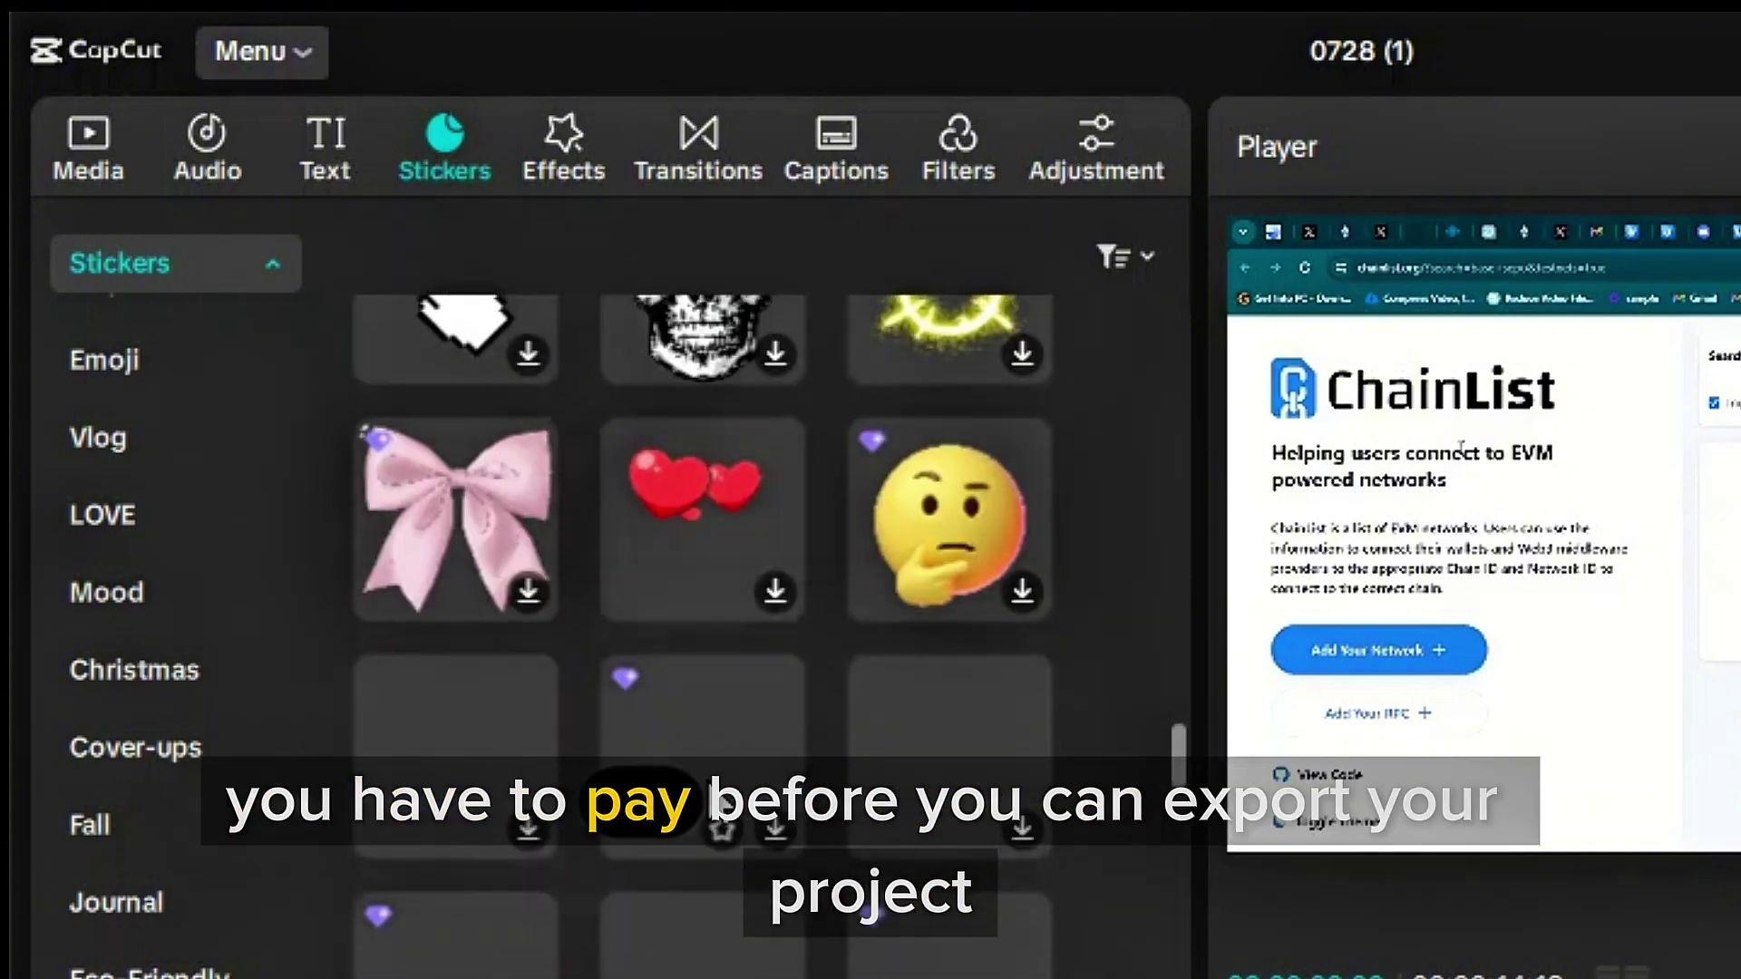
scroll(704, 762, "down", 7)
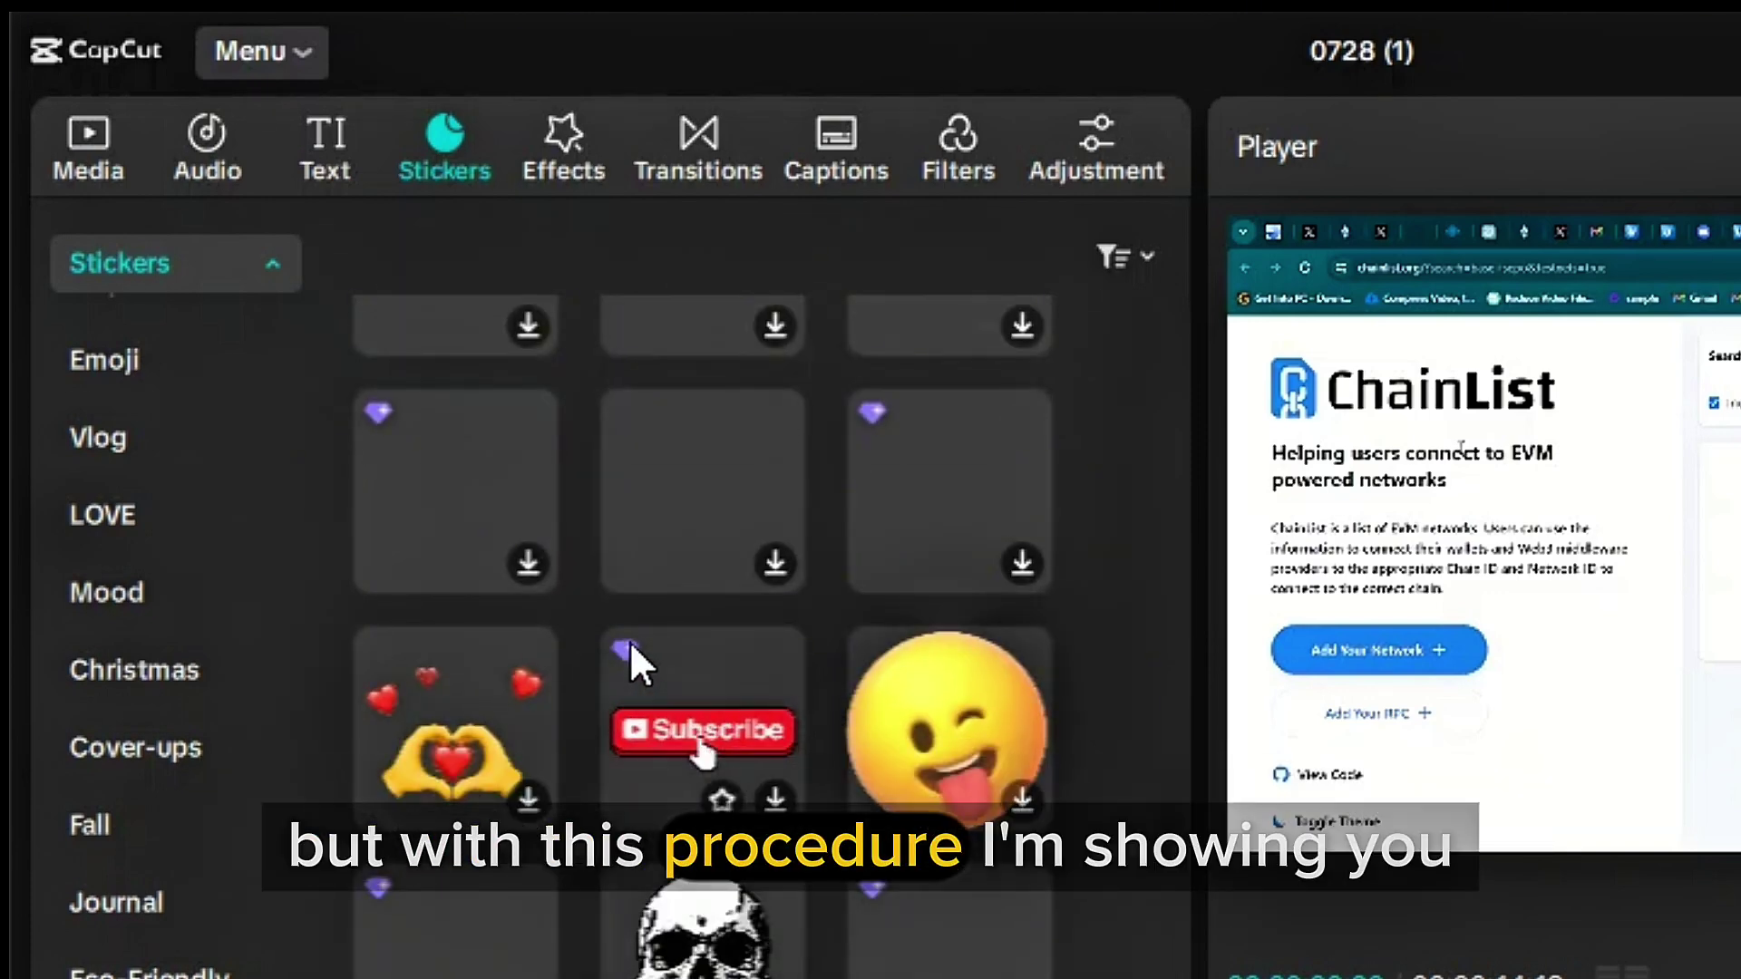
left_click(736, 716)
left_click(776, 799)
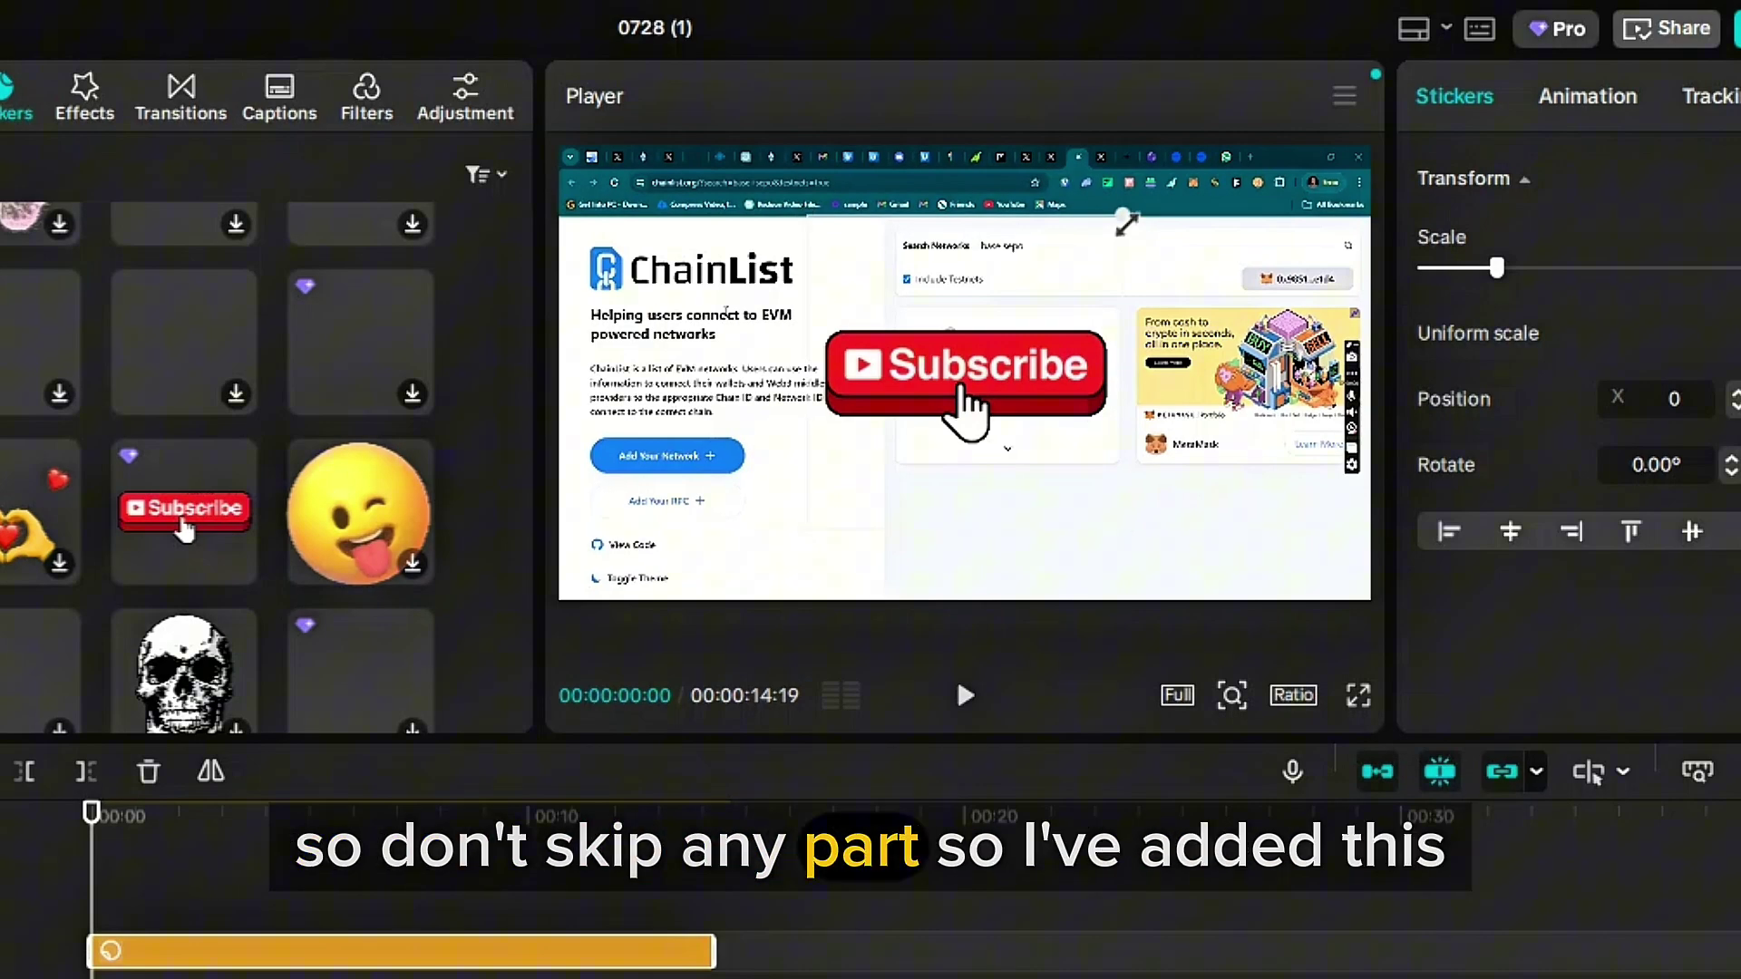
Shrink the Subscribe sticker to 35%, move it to the lower-right corner (X 1498, Y -888), and preview
left_click_drag(1126, 223, 1035, 311)
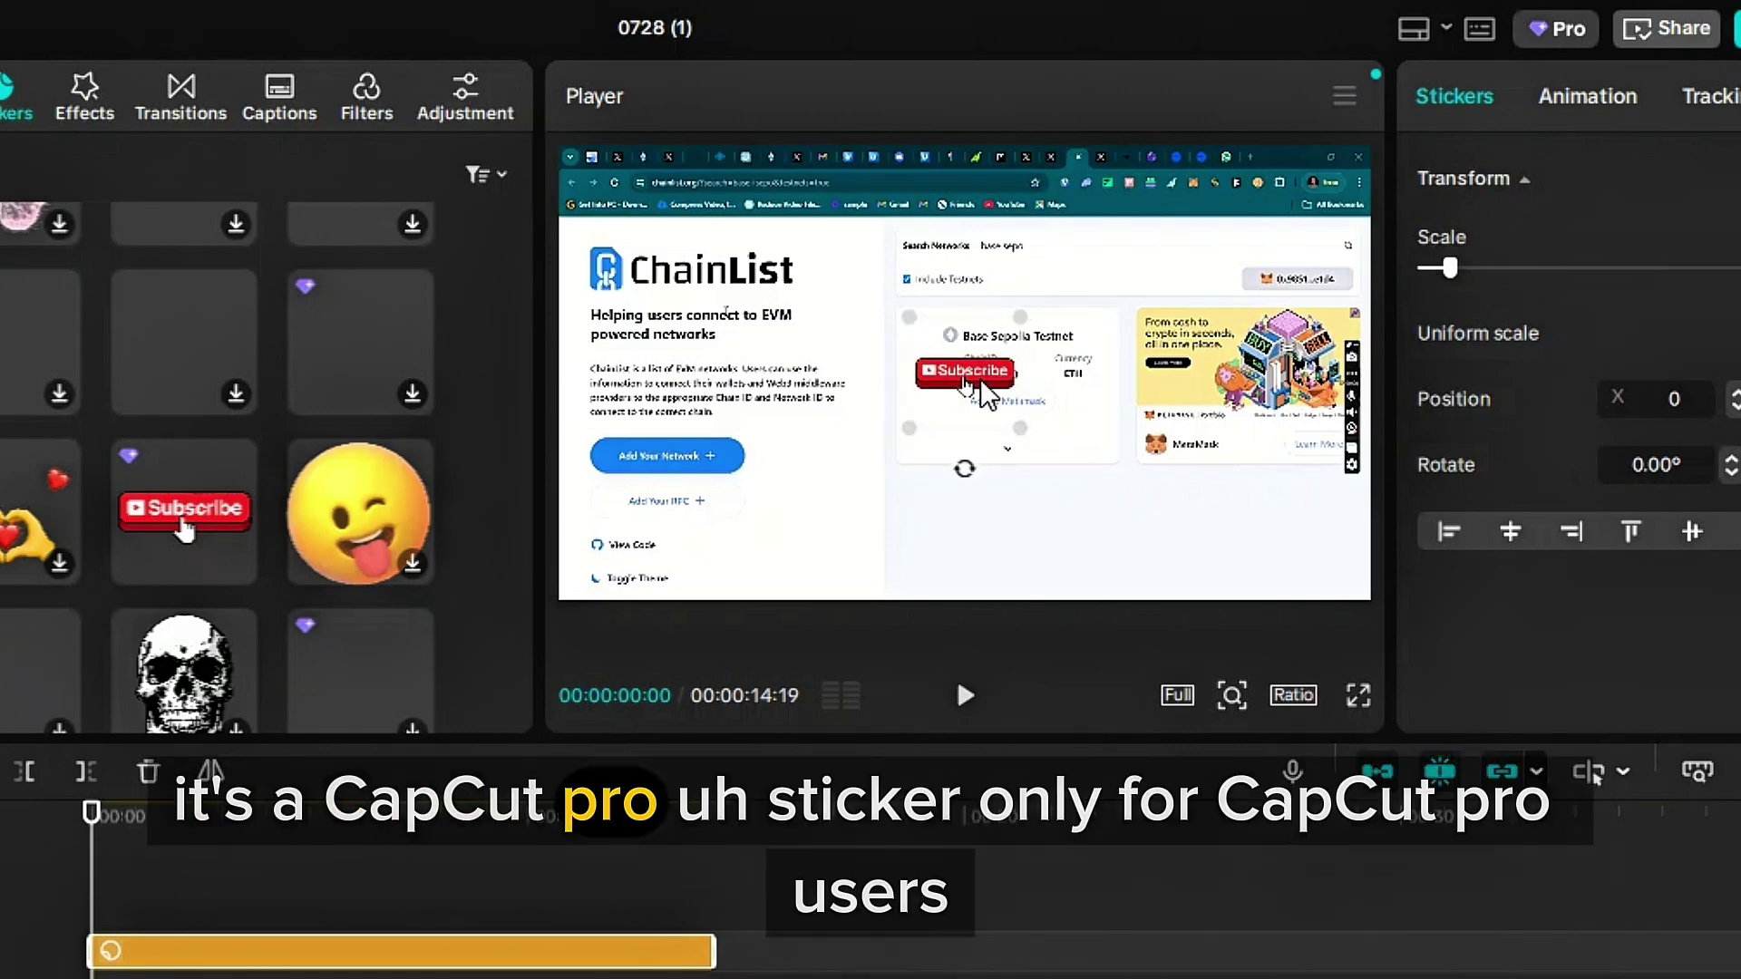
left_click_drag(1263, 545, 1298, 572)
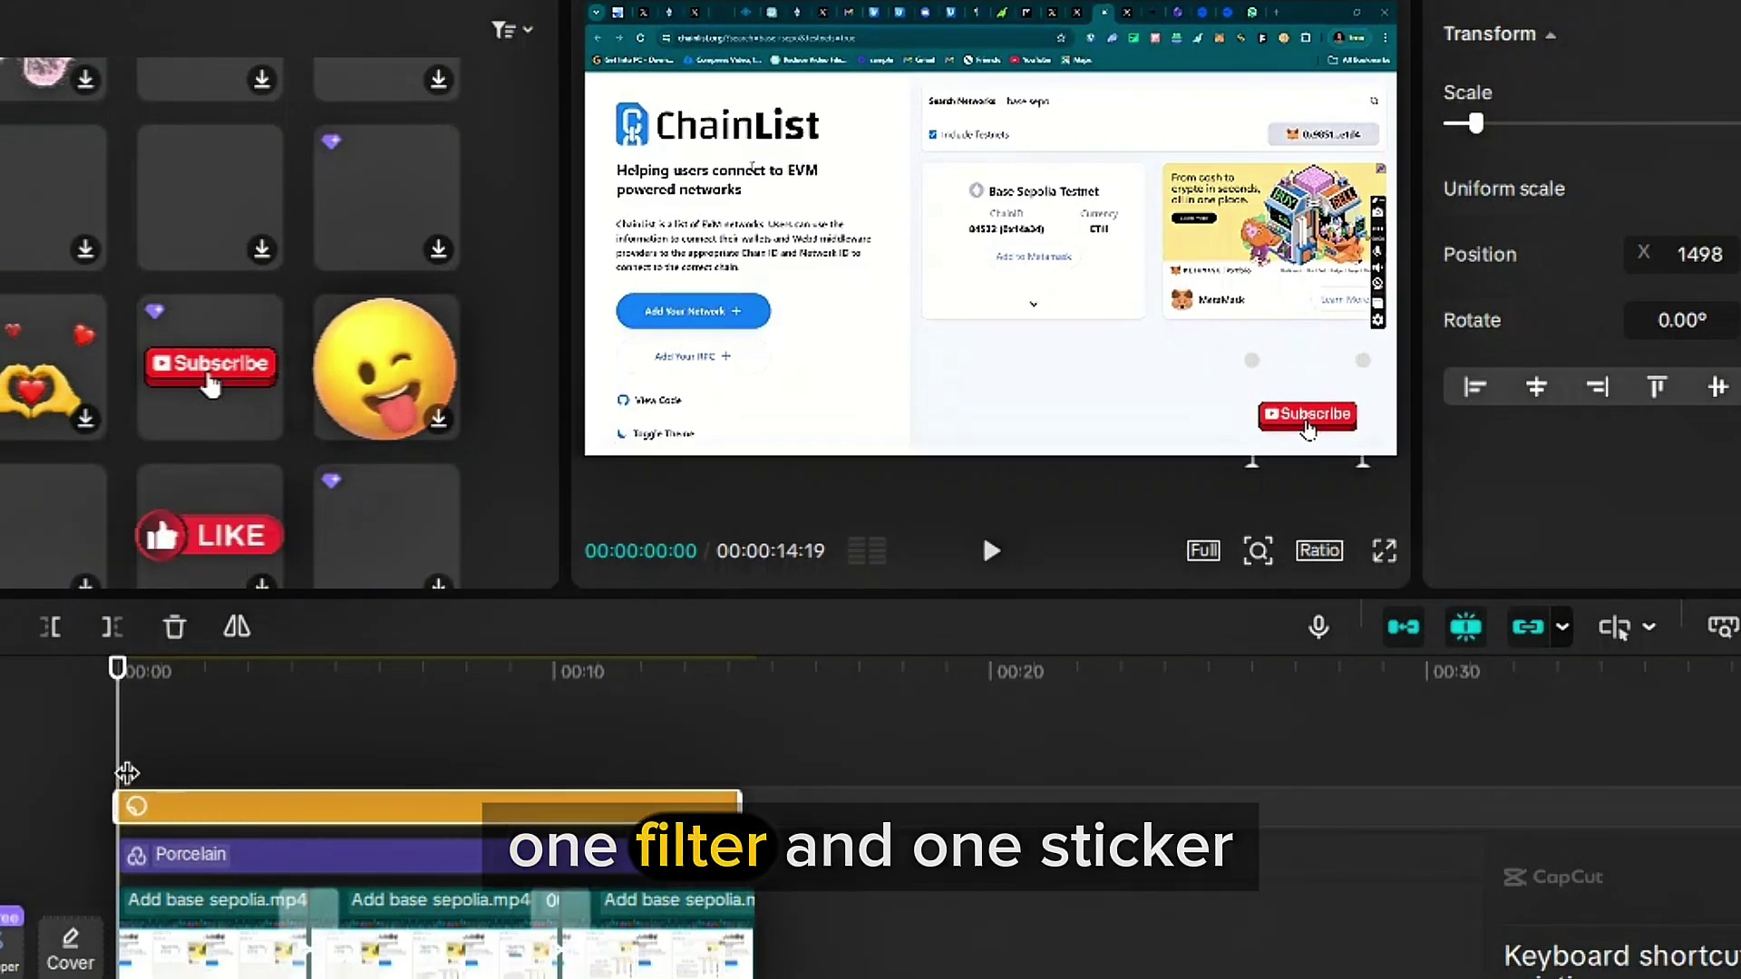
key("space")
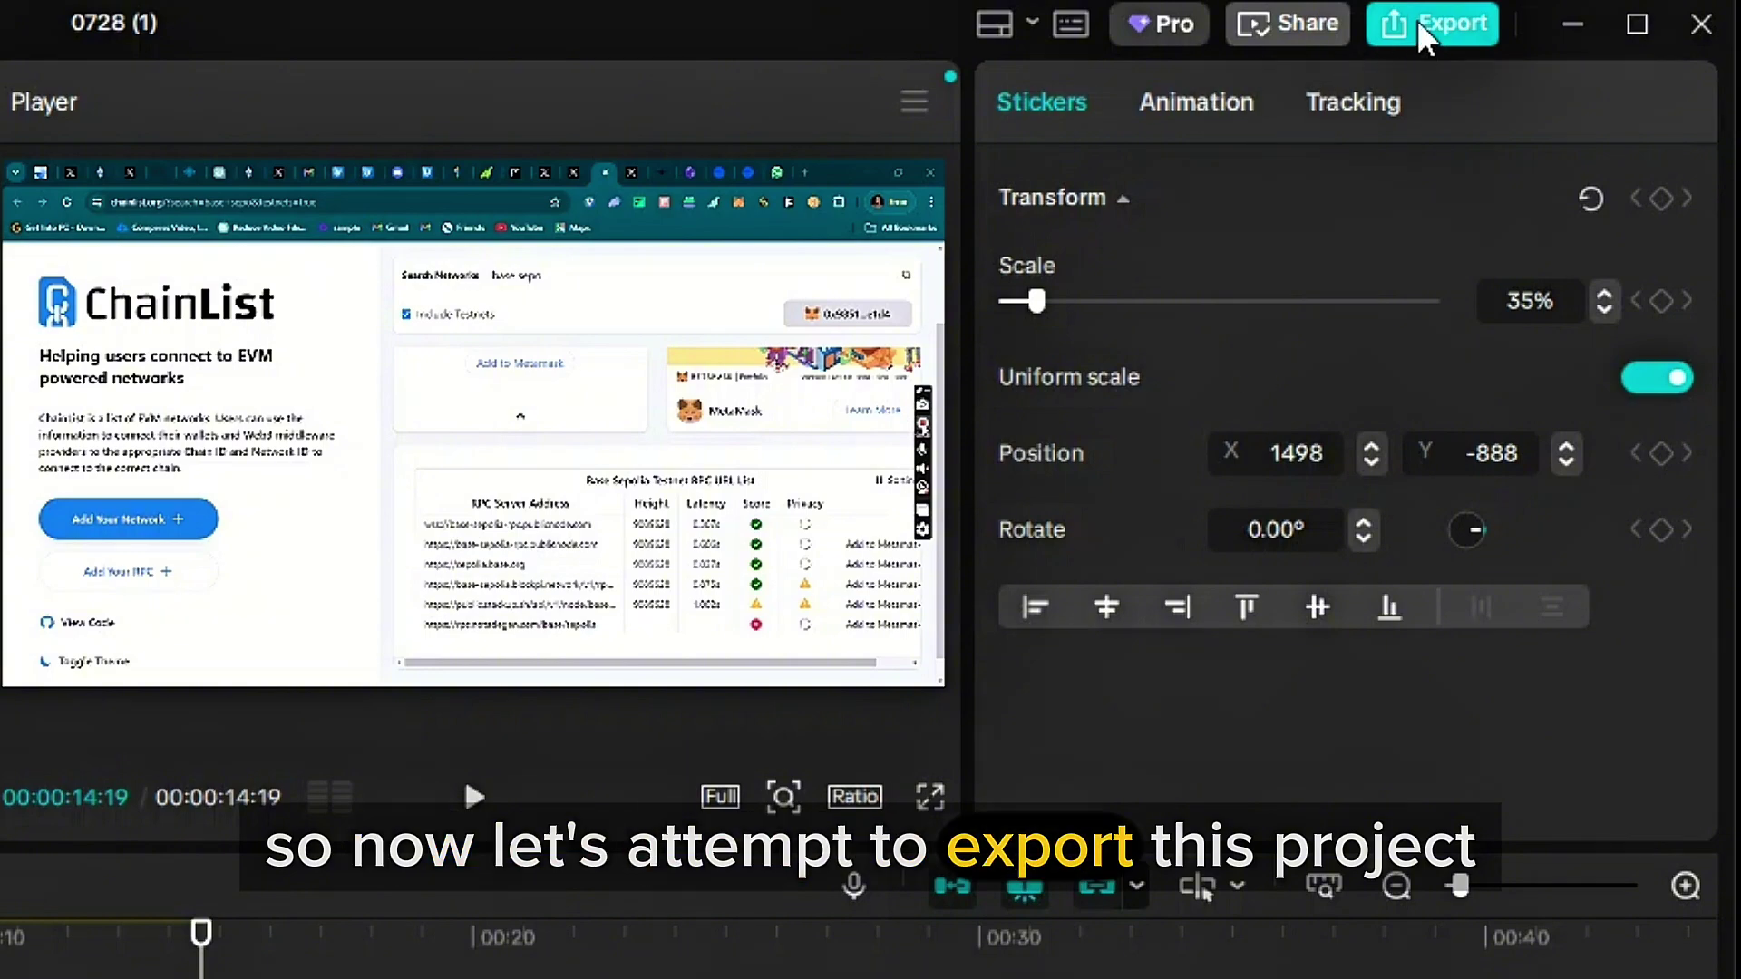
left_click(1416, 19)
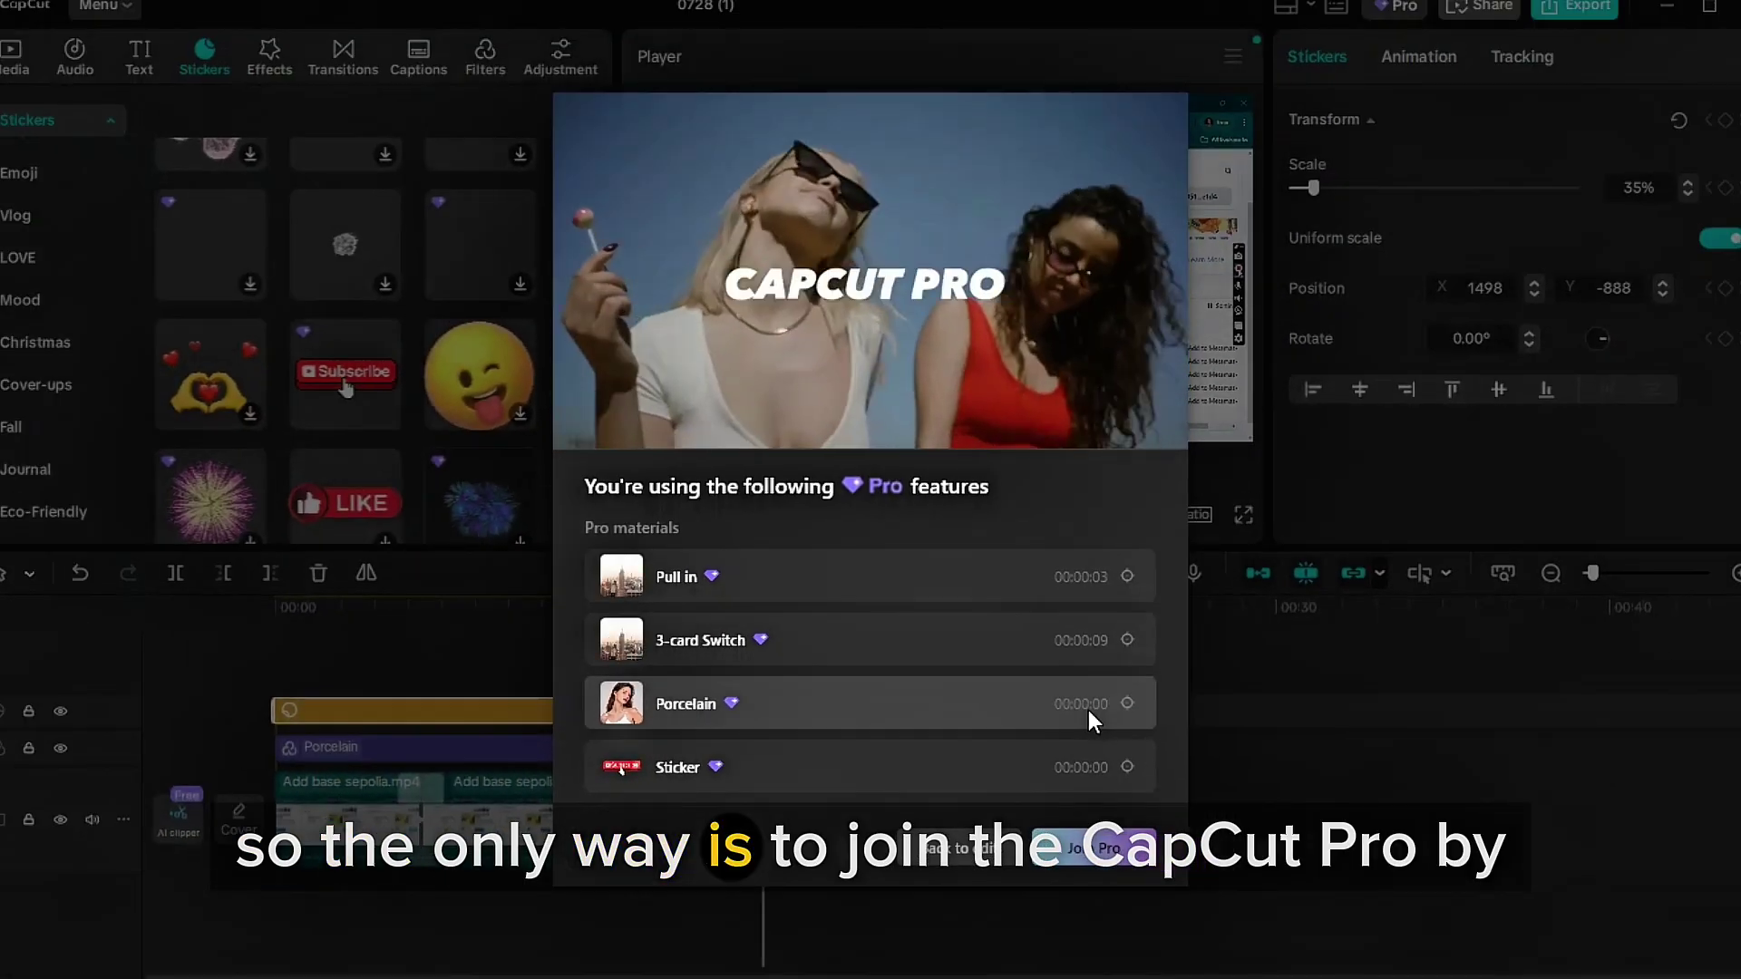
left_click(954, 852)
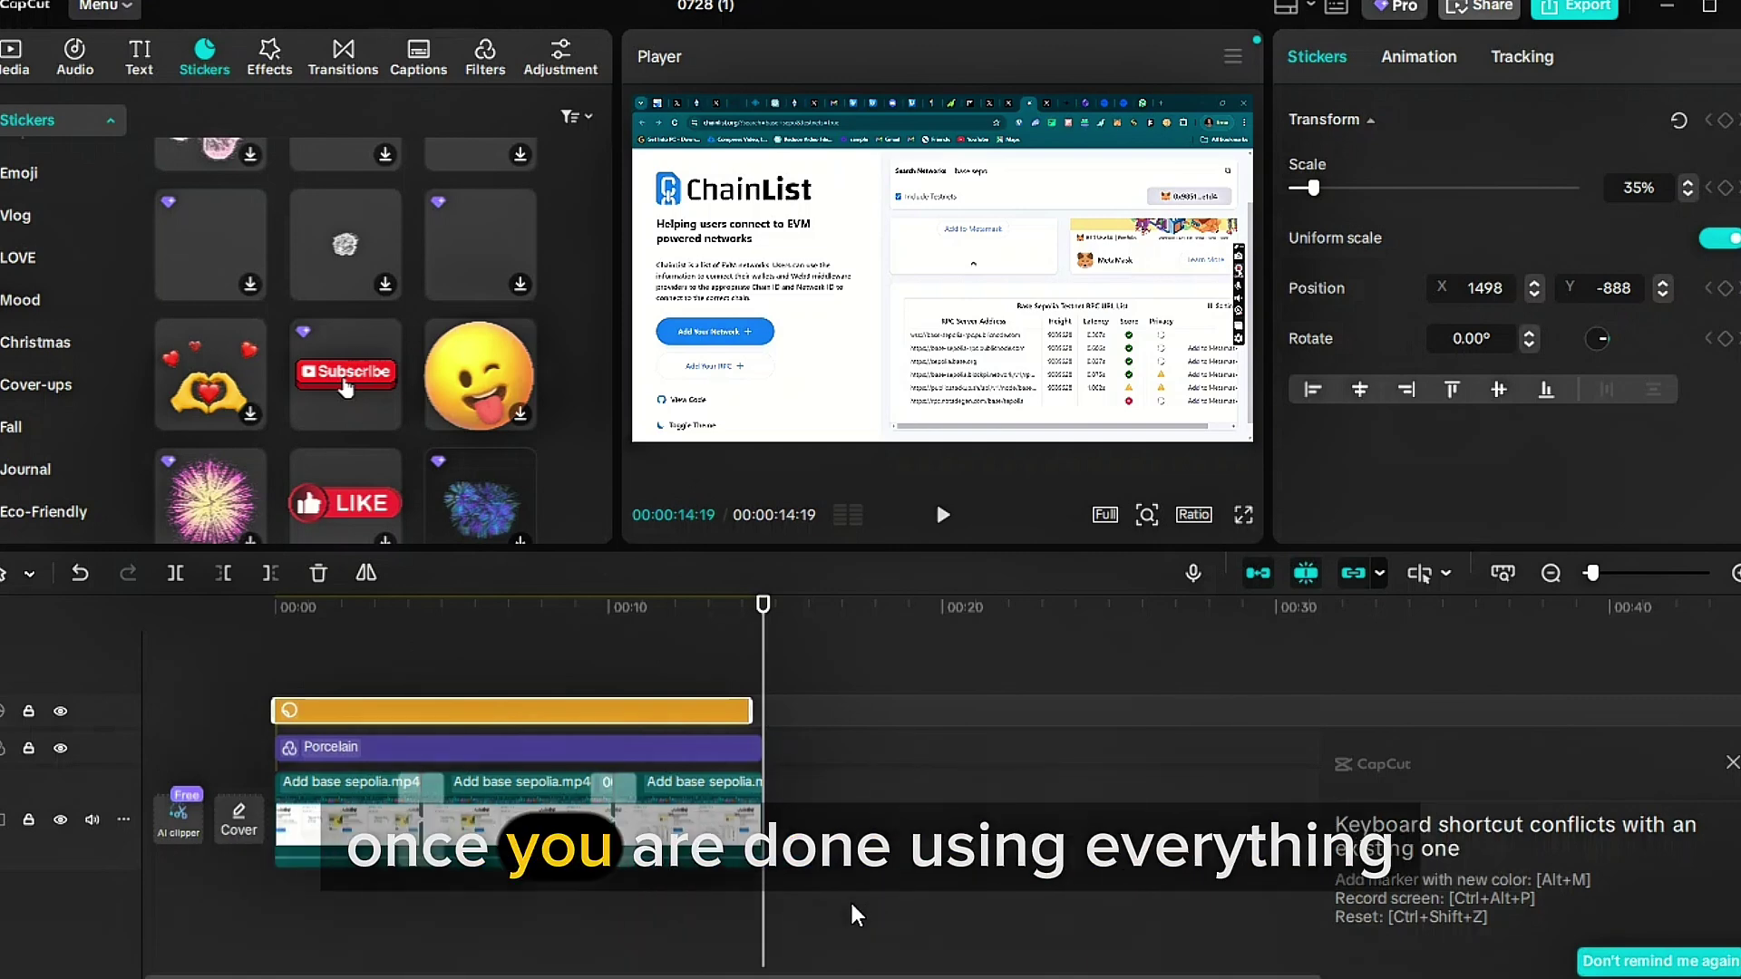
Select every clip on the timeline and combine them into Compound clip1
left_click_drag(827, 892, 189, 642)
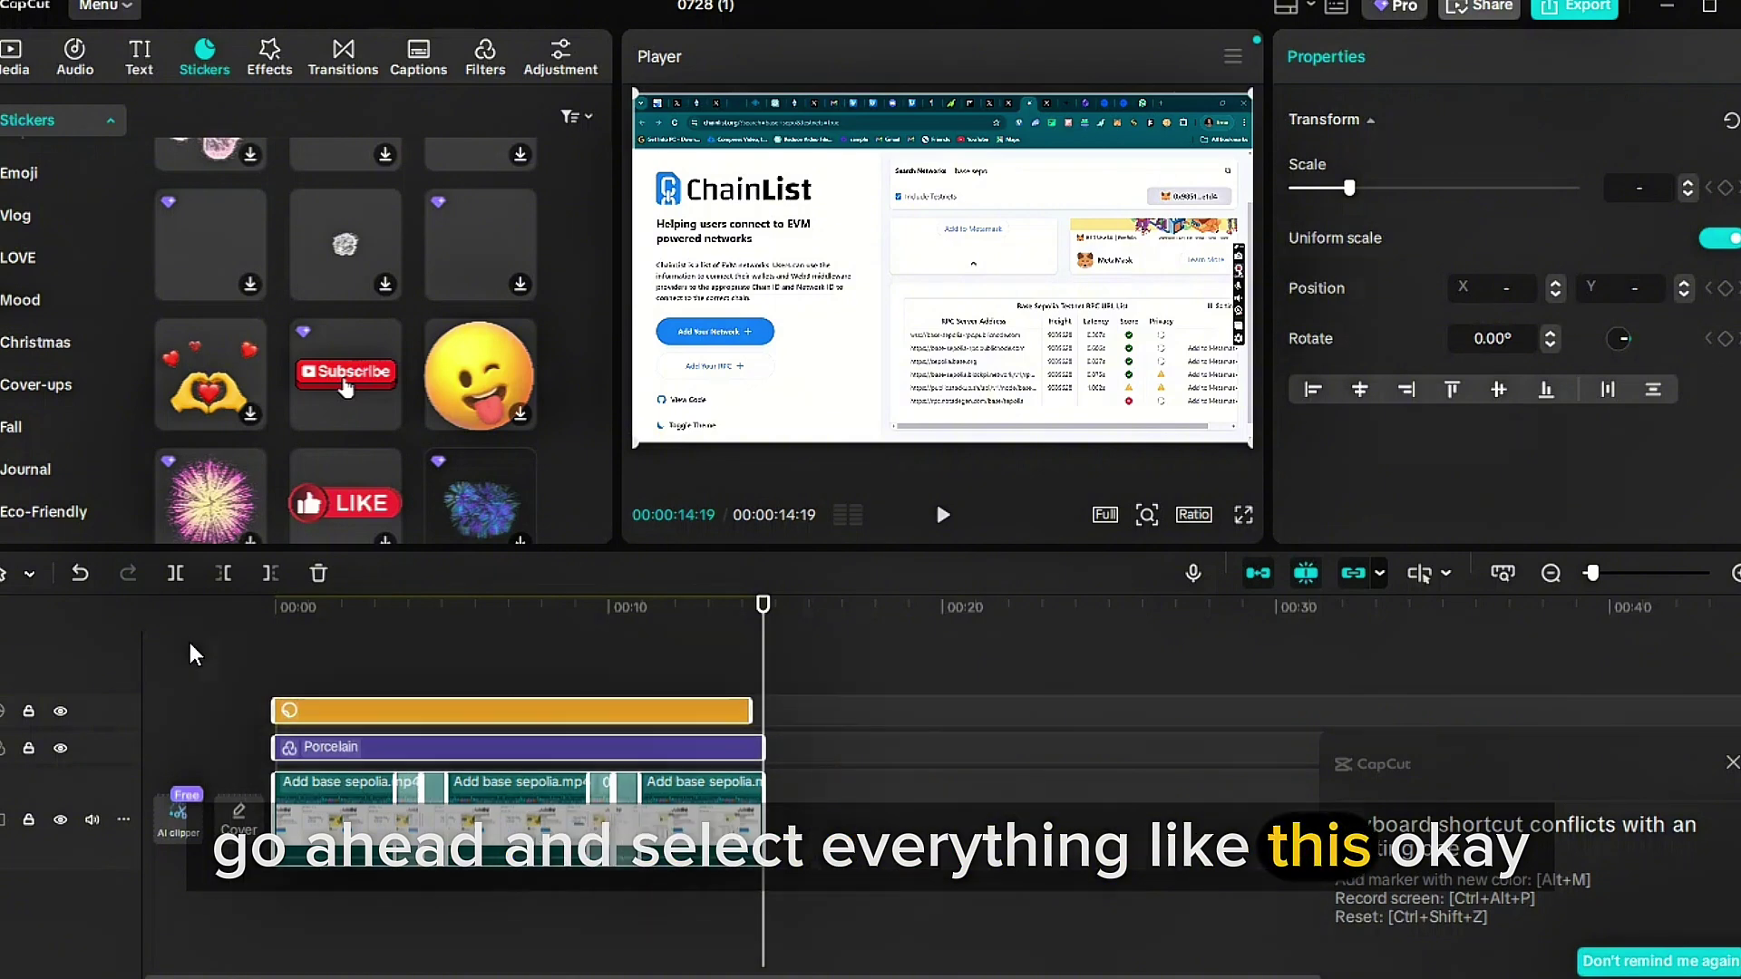
right_click(560, 797)
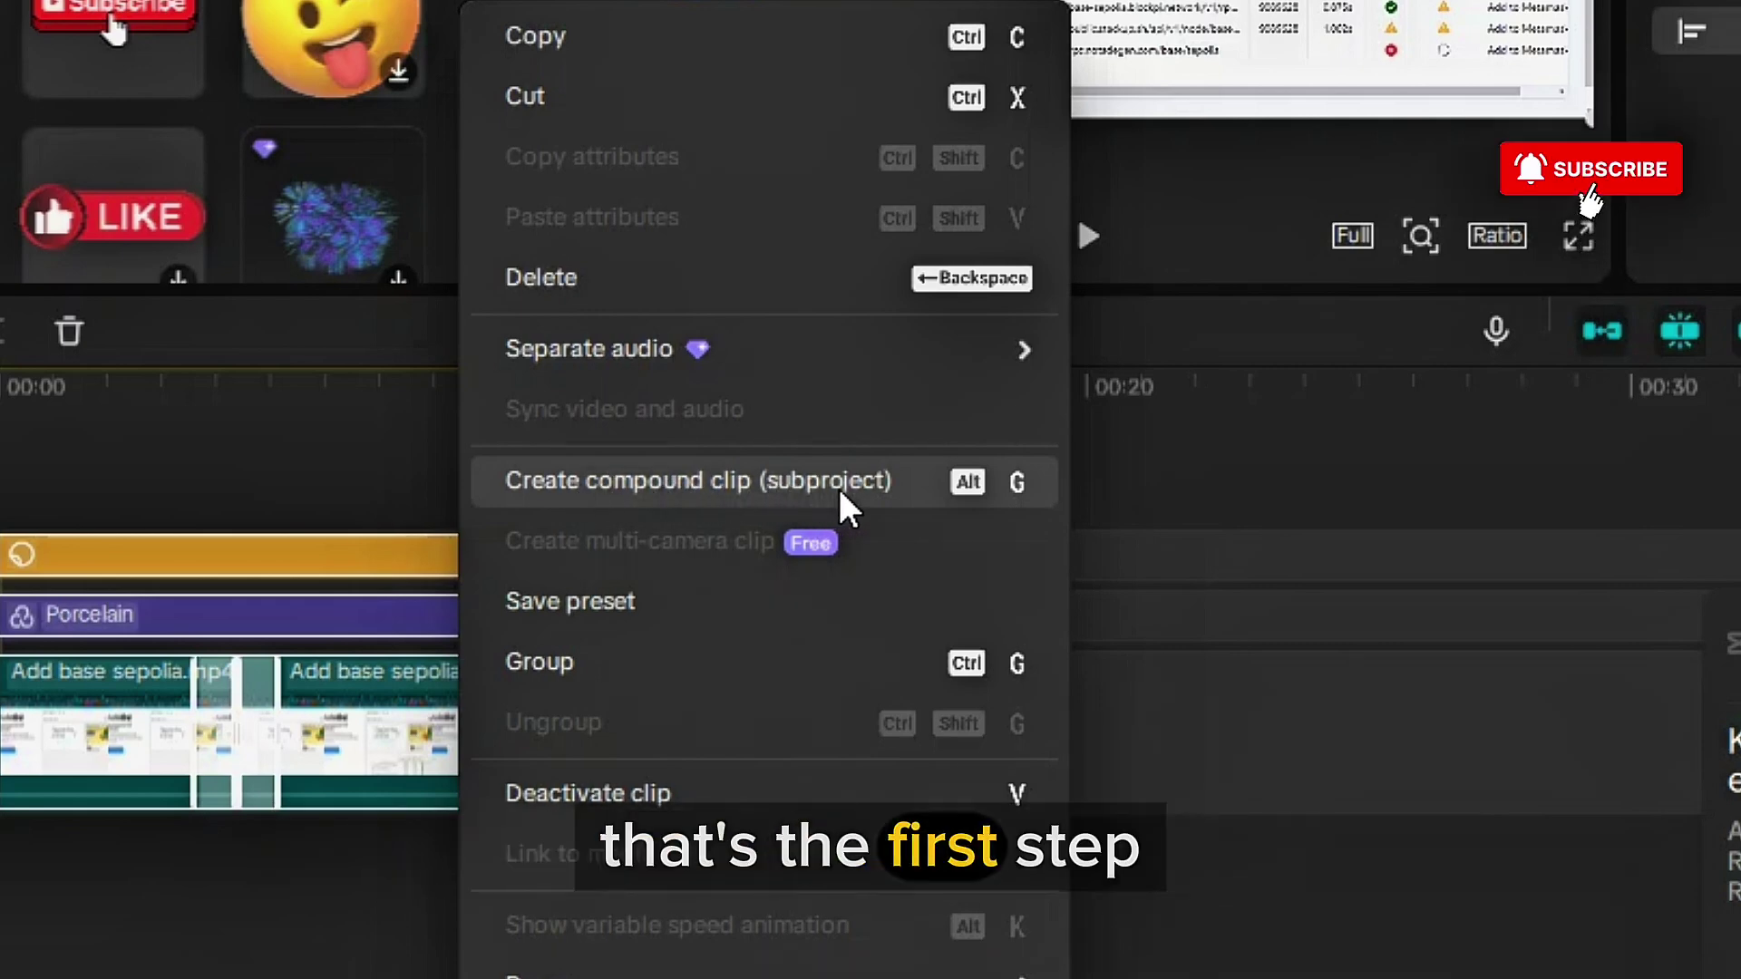
left_click(691, 482)
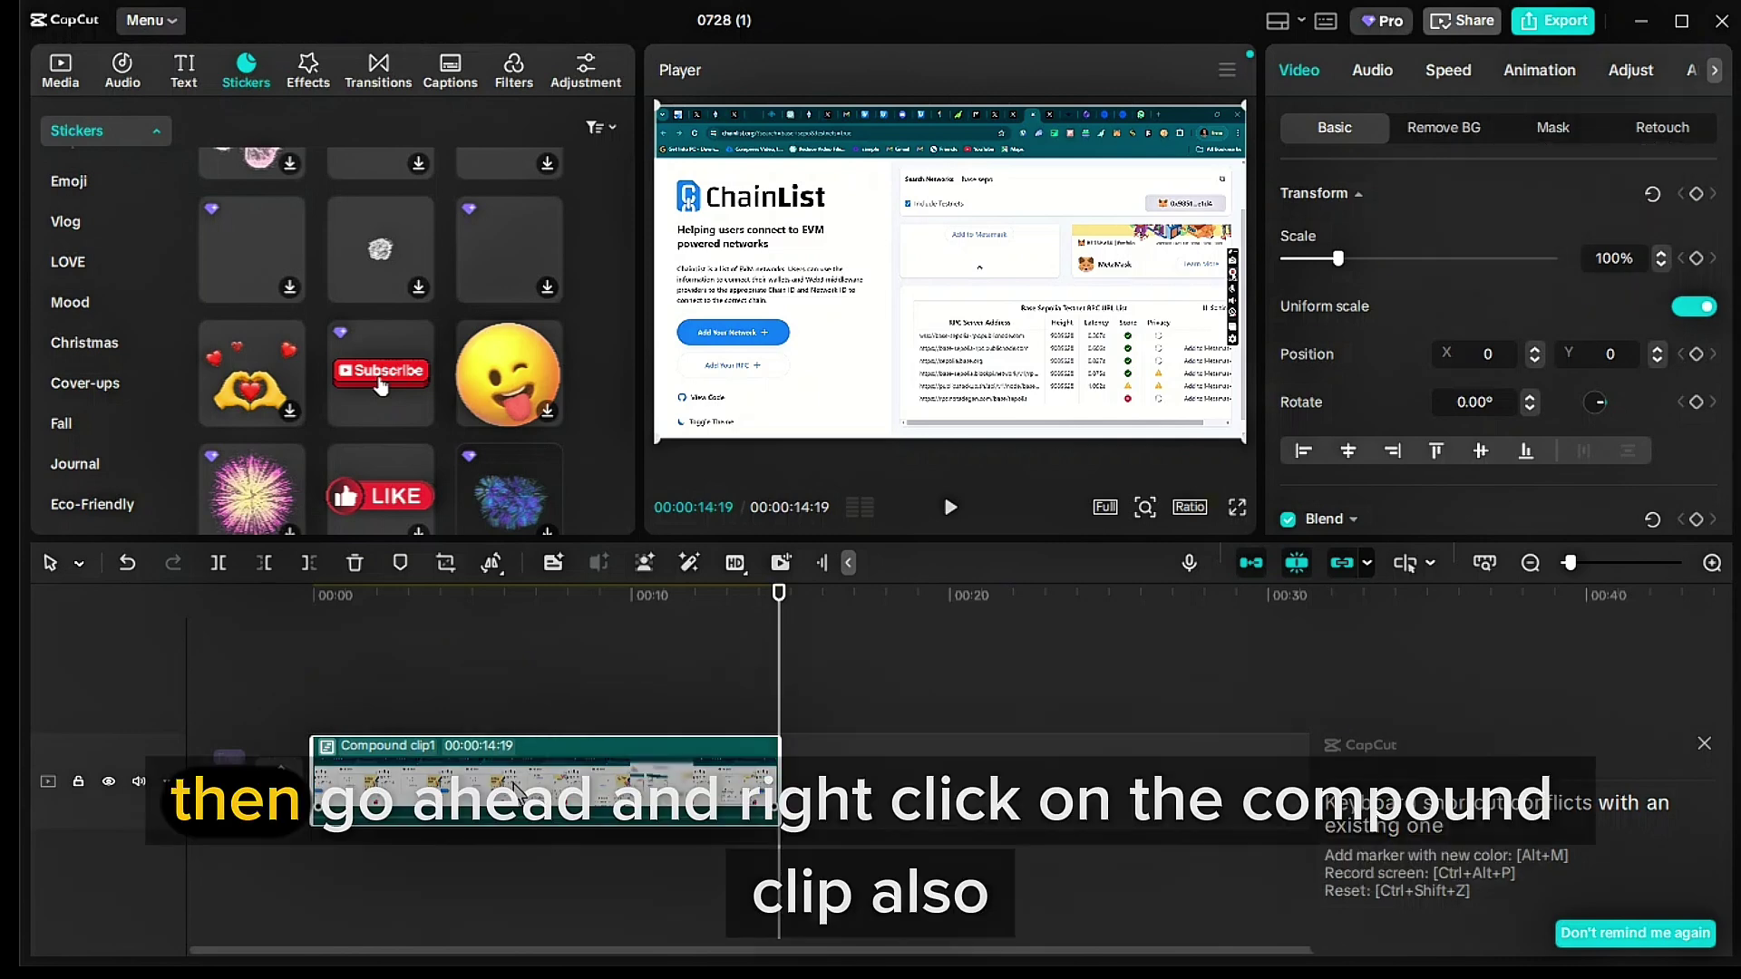
Run Pre-process compound clip (subproject) on Compound clip1
right_click(519, 780)
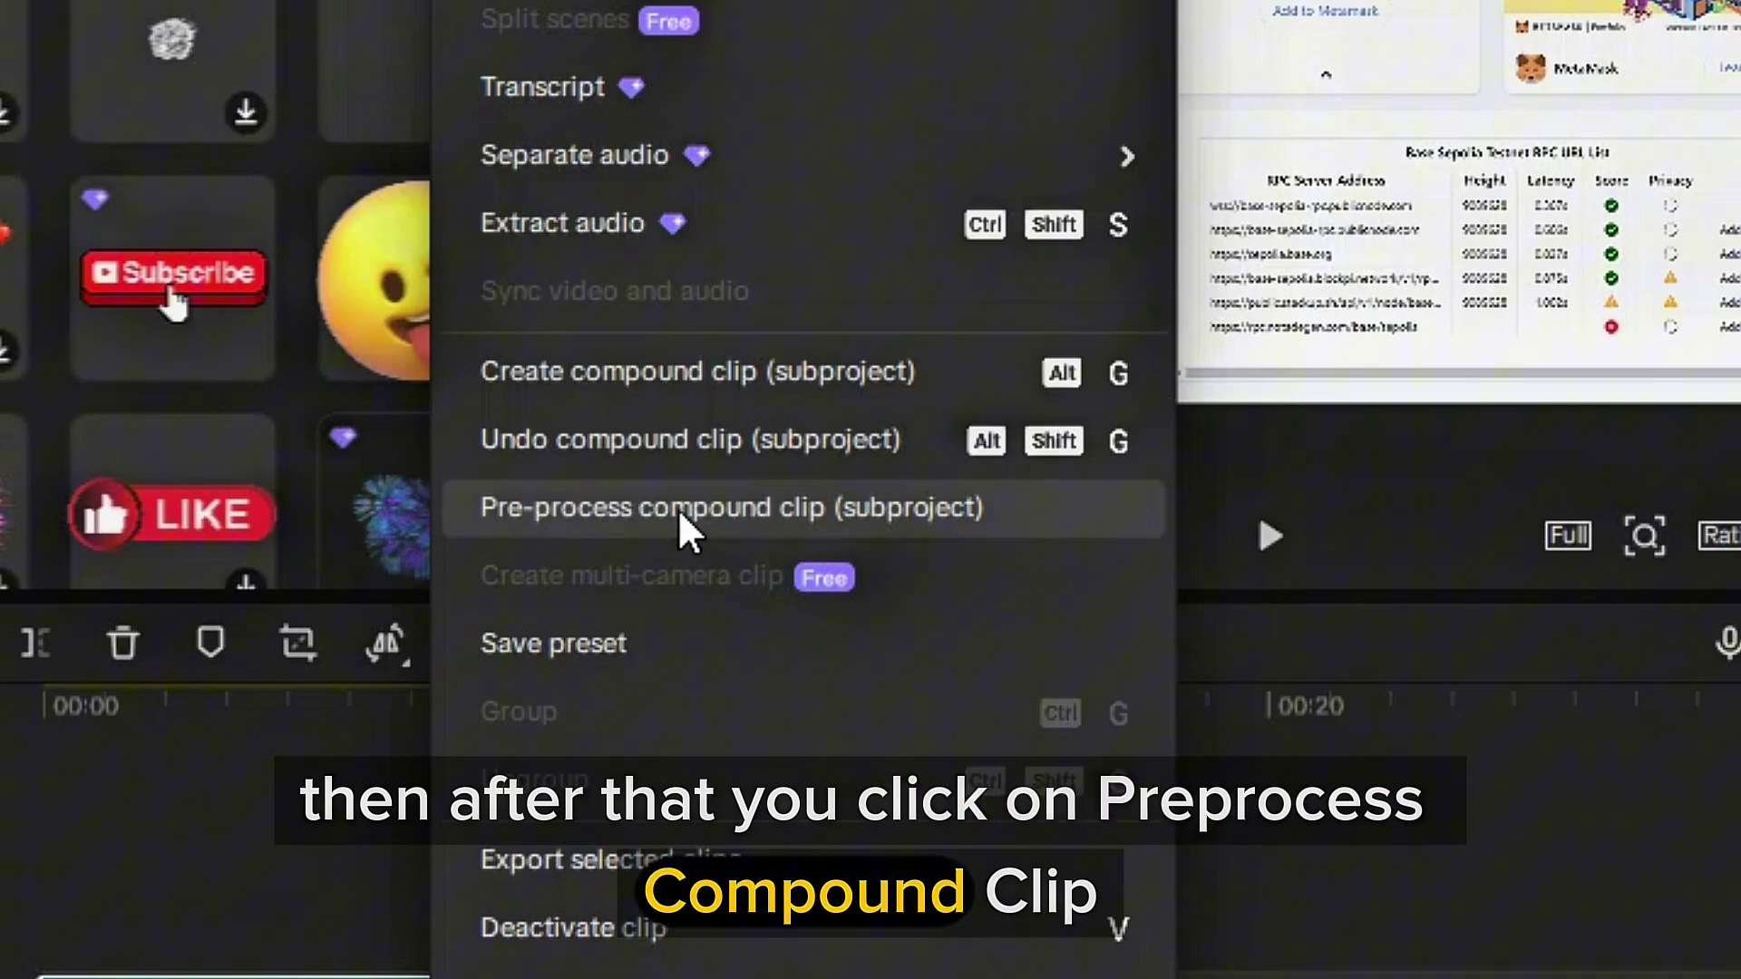
left_click(748, 512)
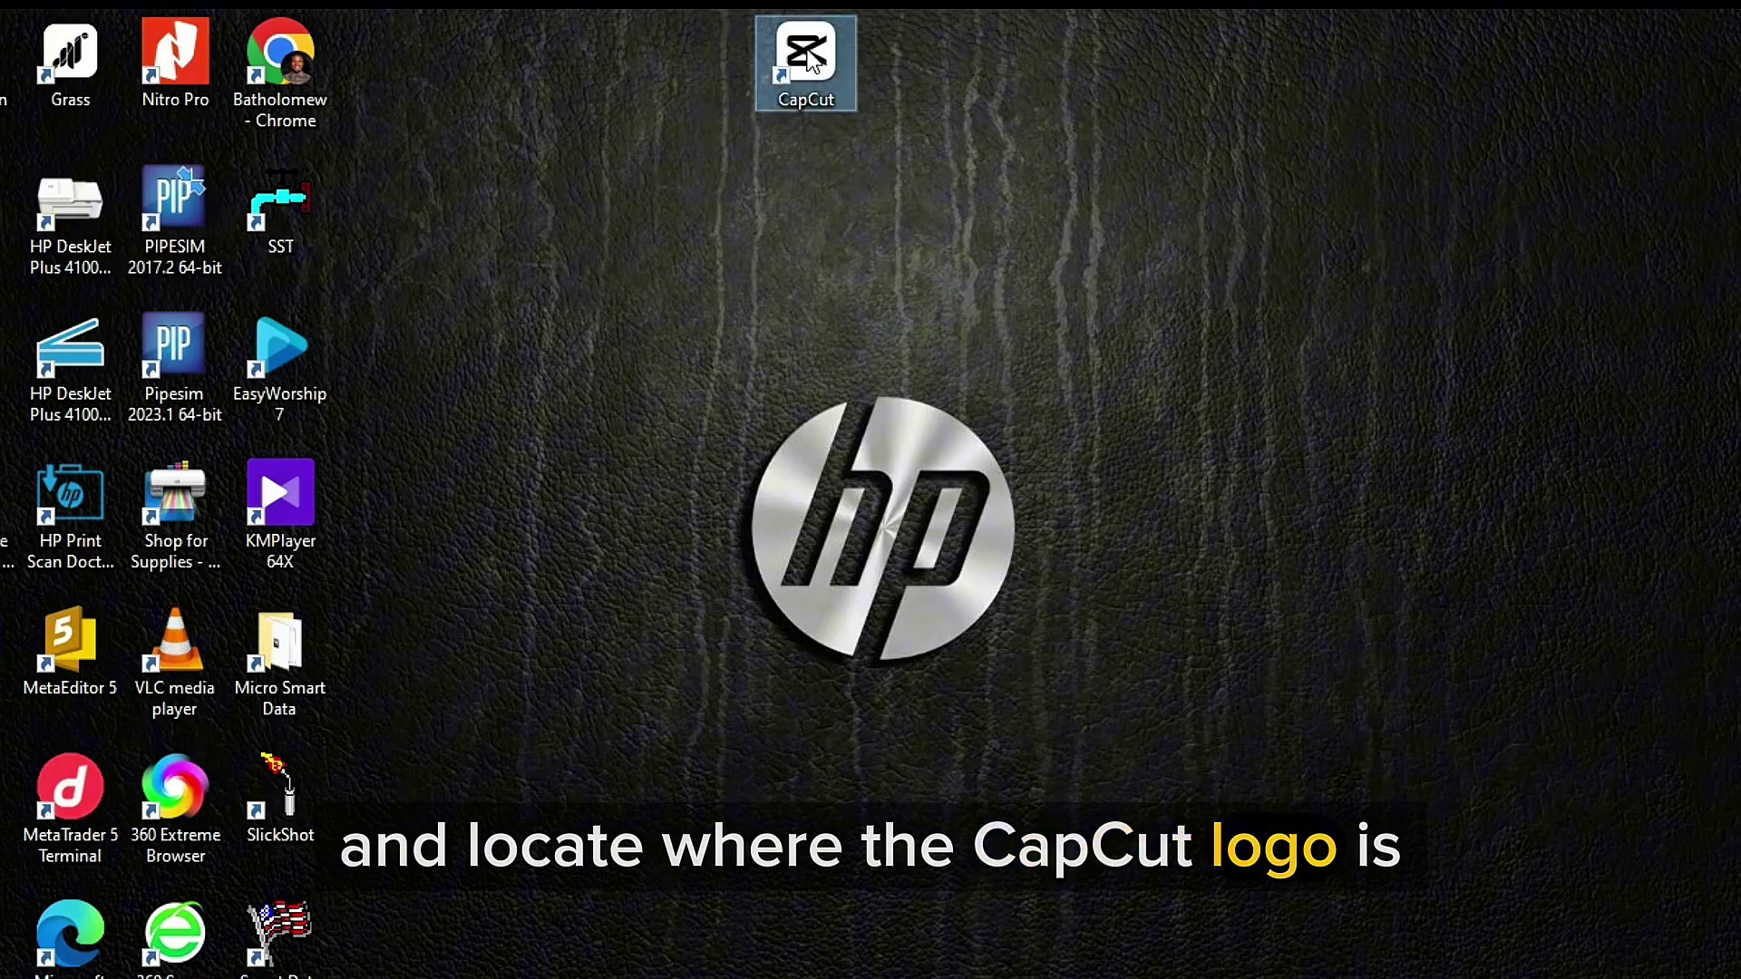
Go to the CapCut desktop shortcut's file location, the Apps folder, through its Properties
right_click(798, 22)
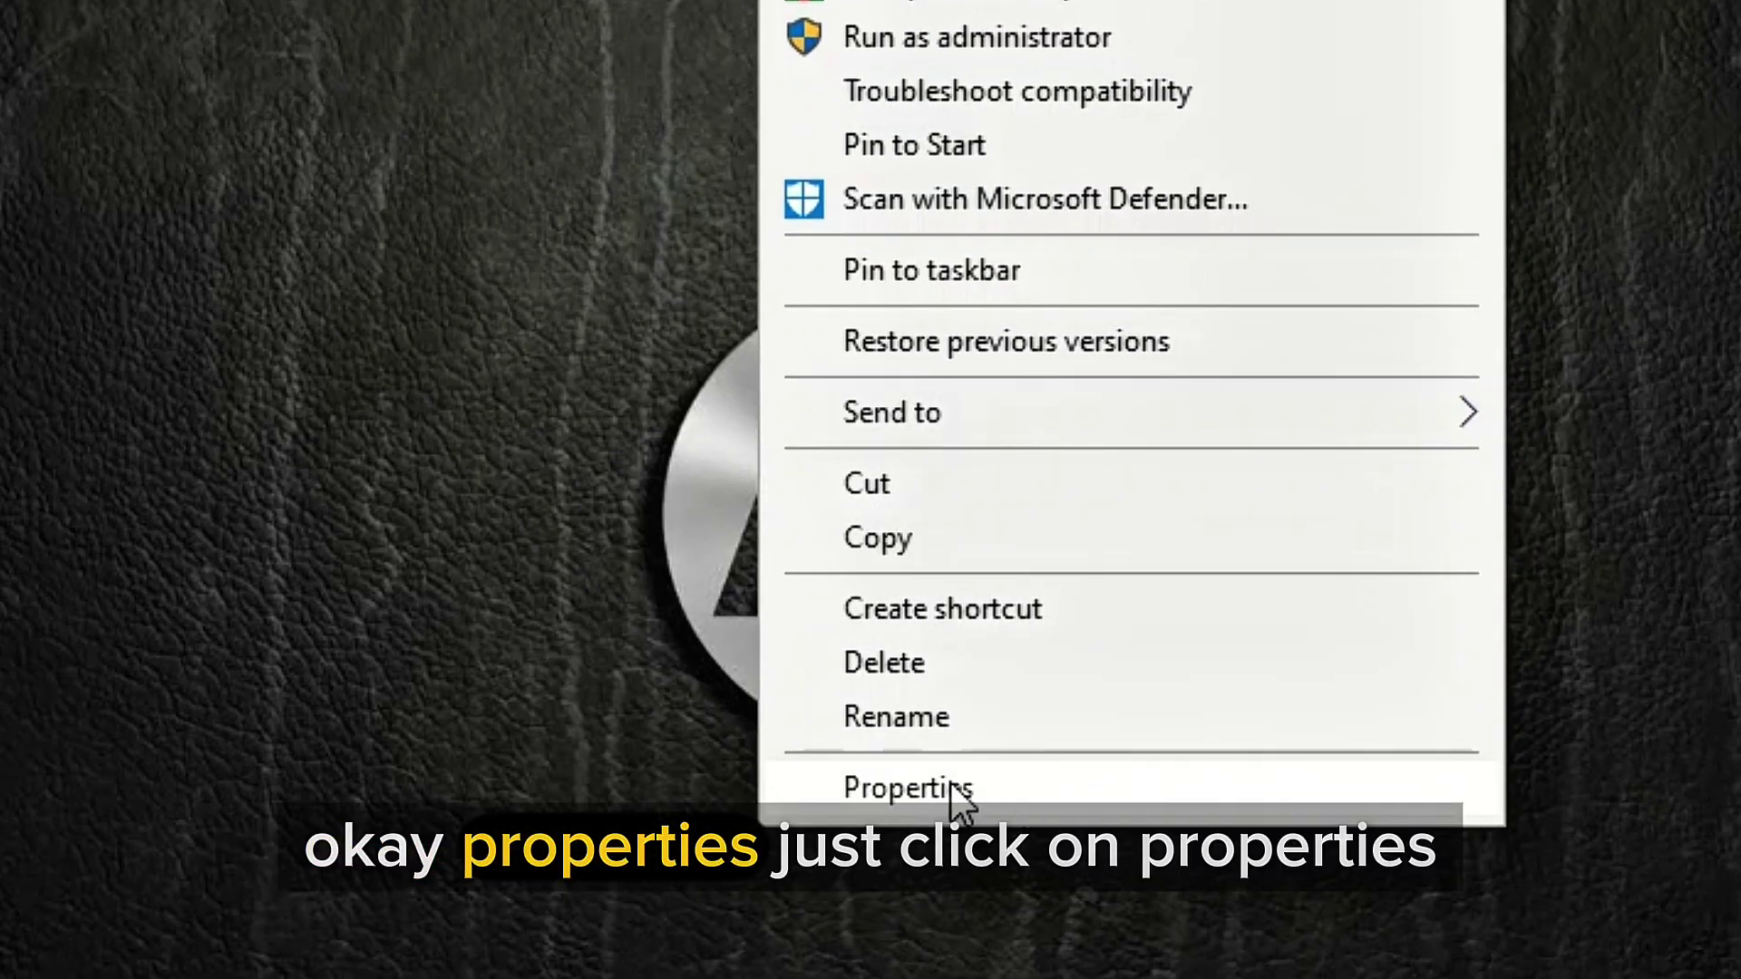
left_click(957, 789)
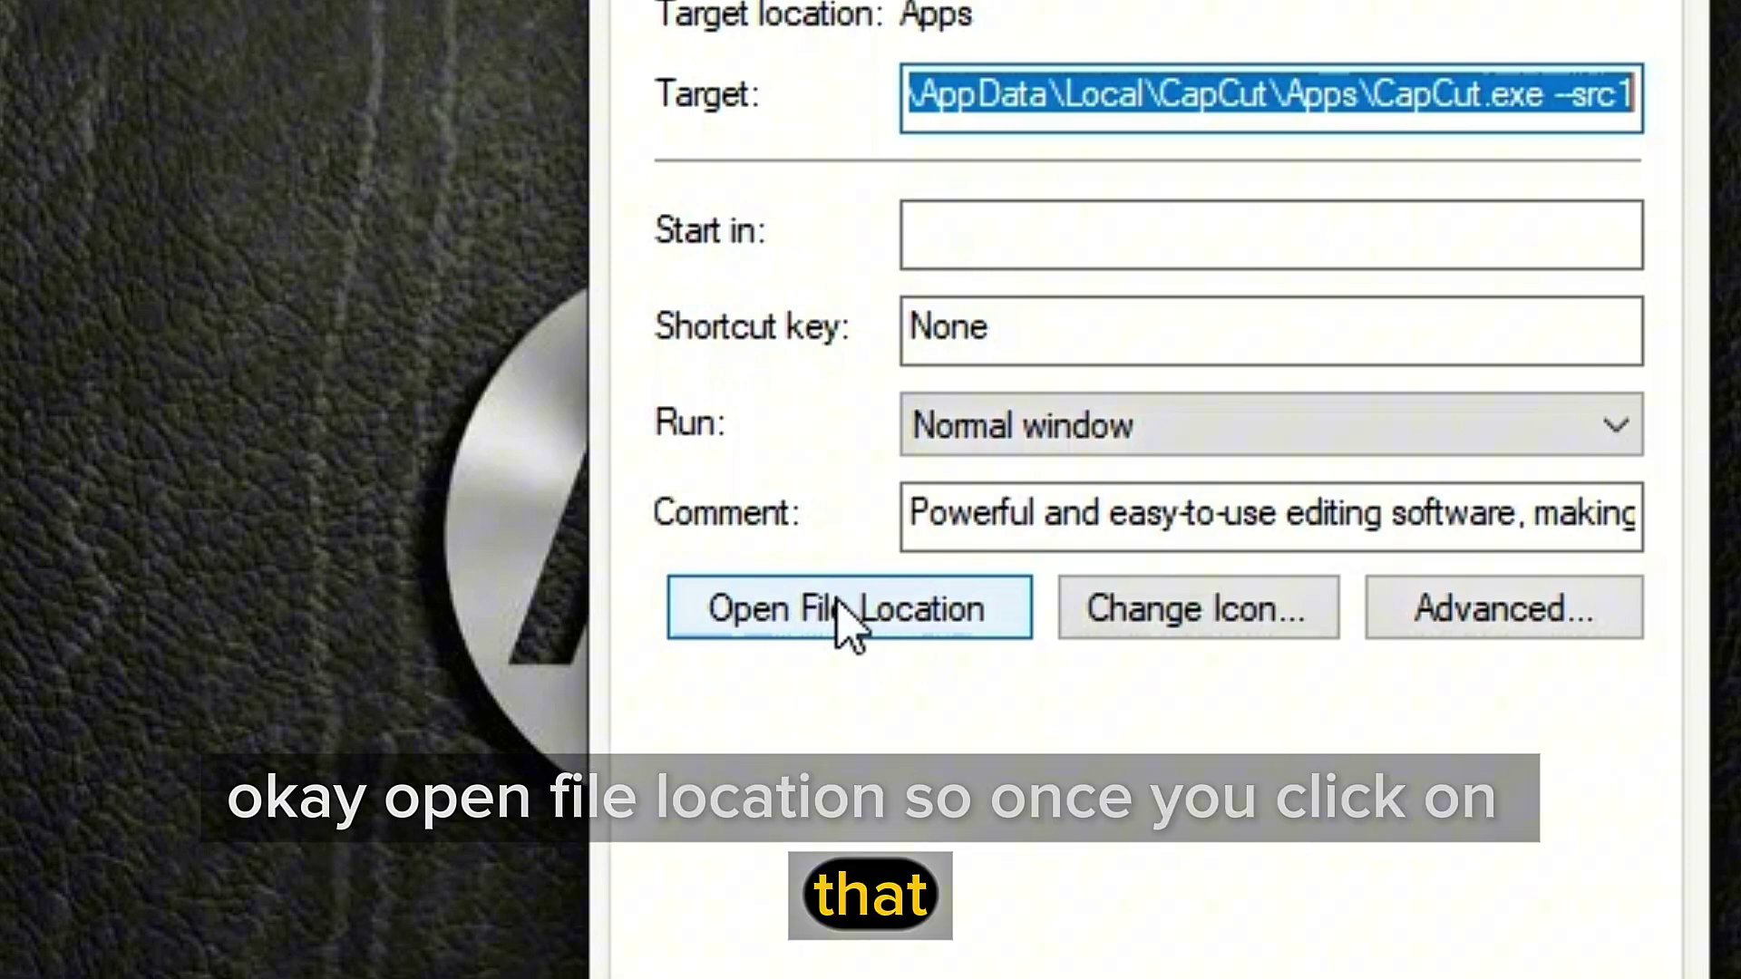
left_click(848, 624)
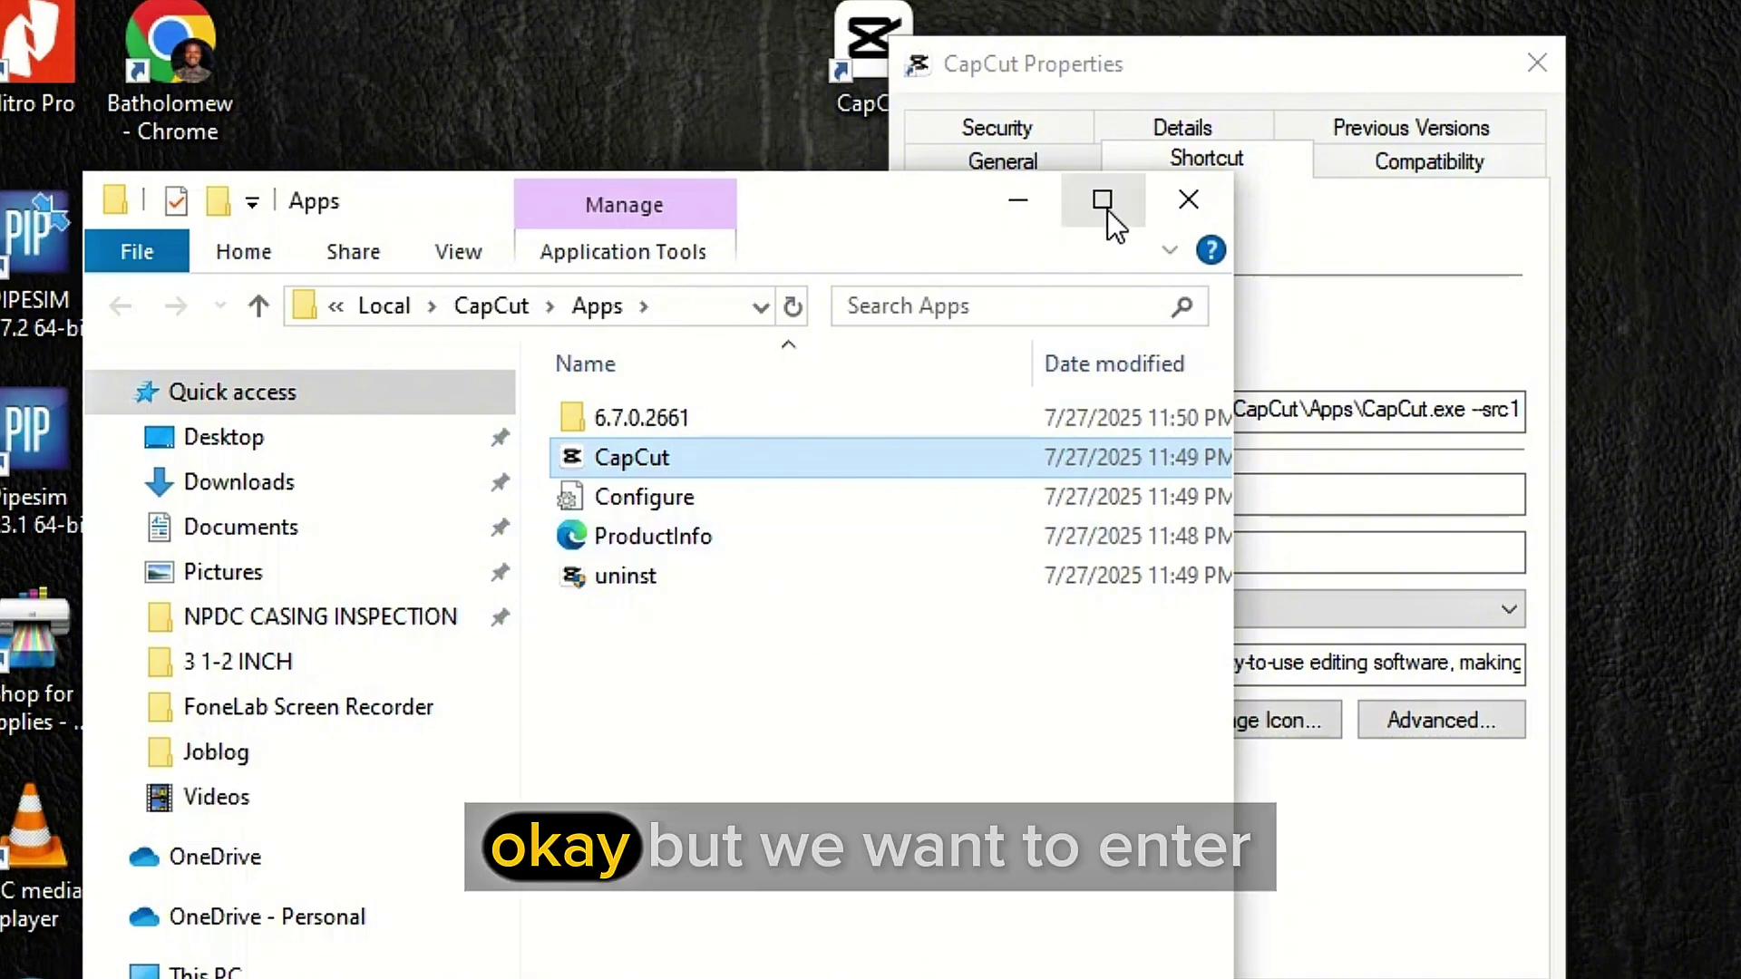
Maximize Explorer and navigate from the main CapCut folder into User Data\Projects
left_click(1107, 210)
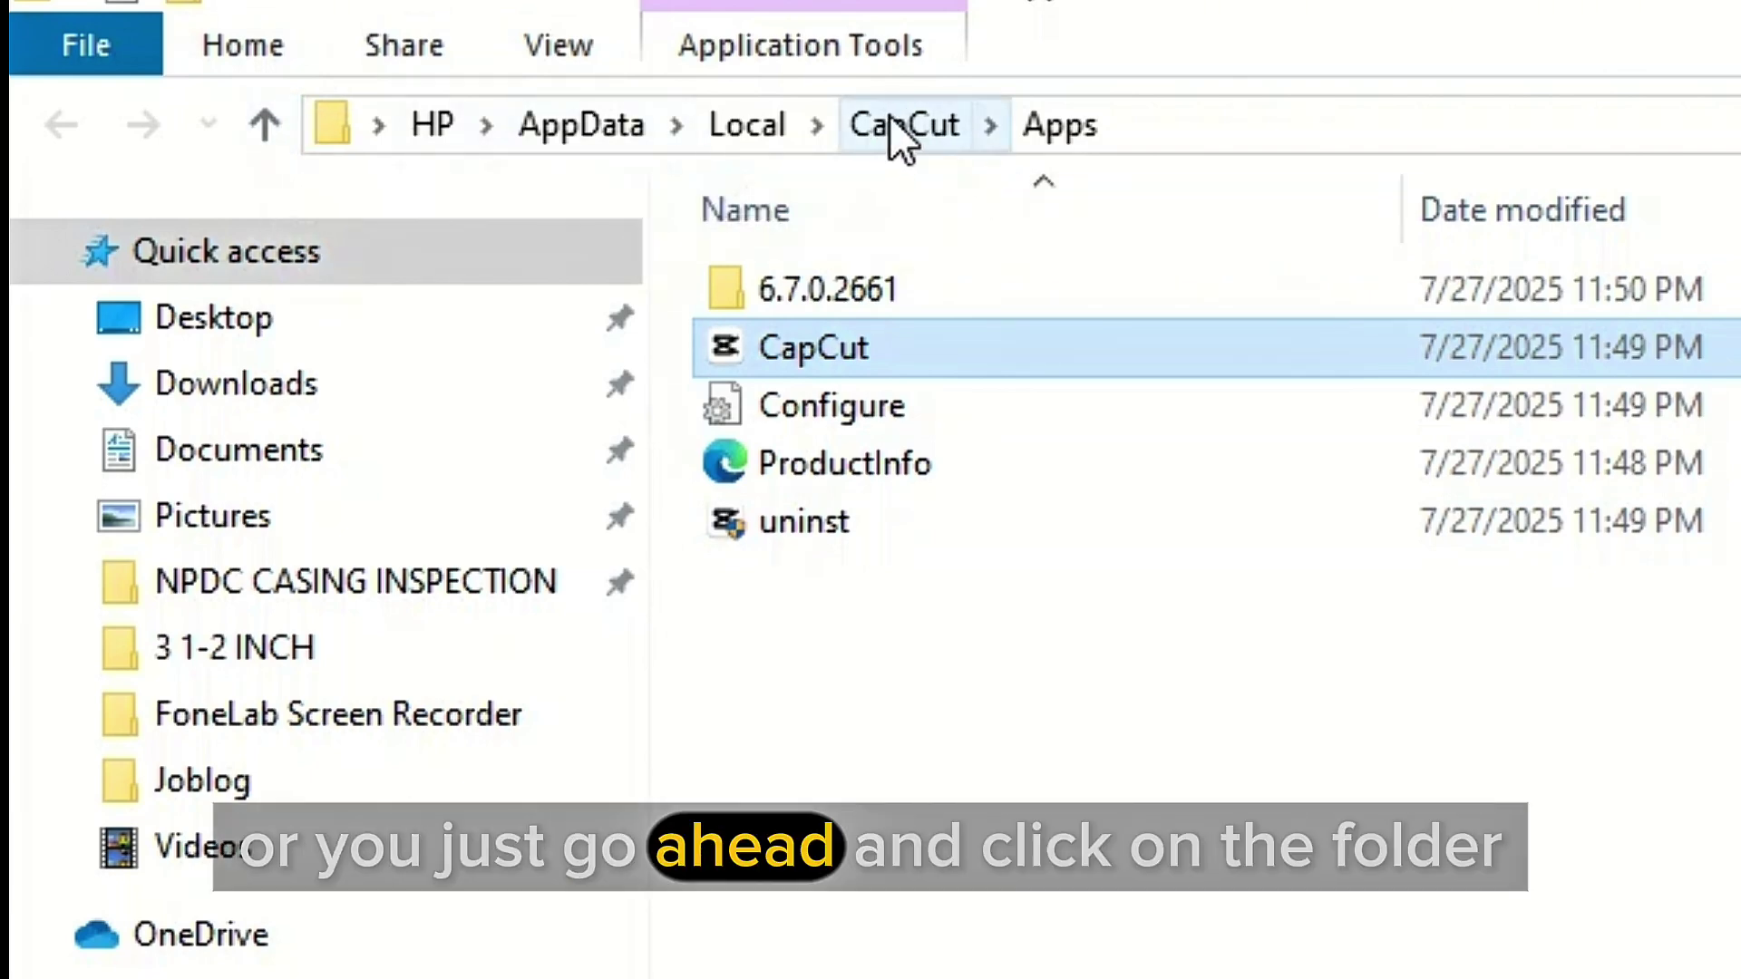
left_click(265, 126)
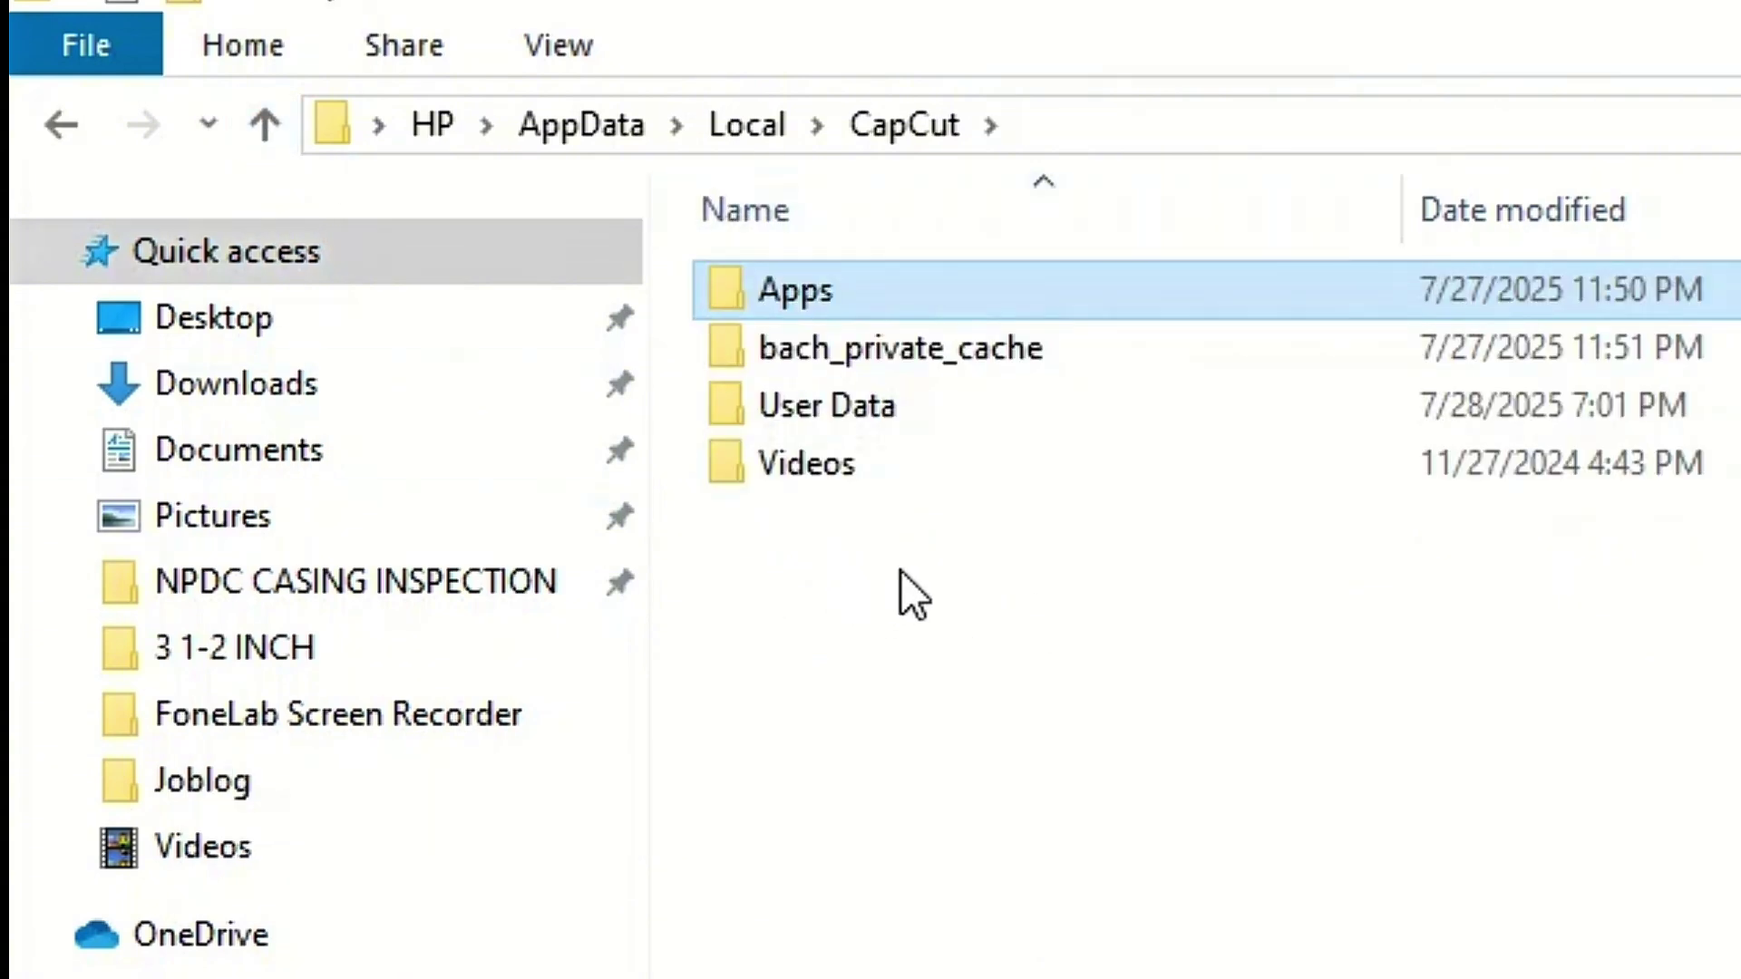
left_click(840, 404)
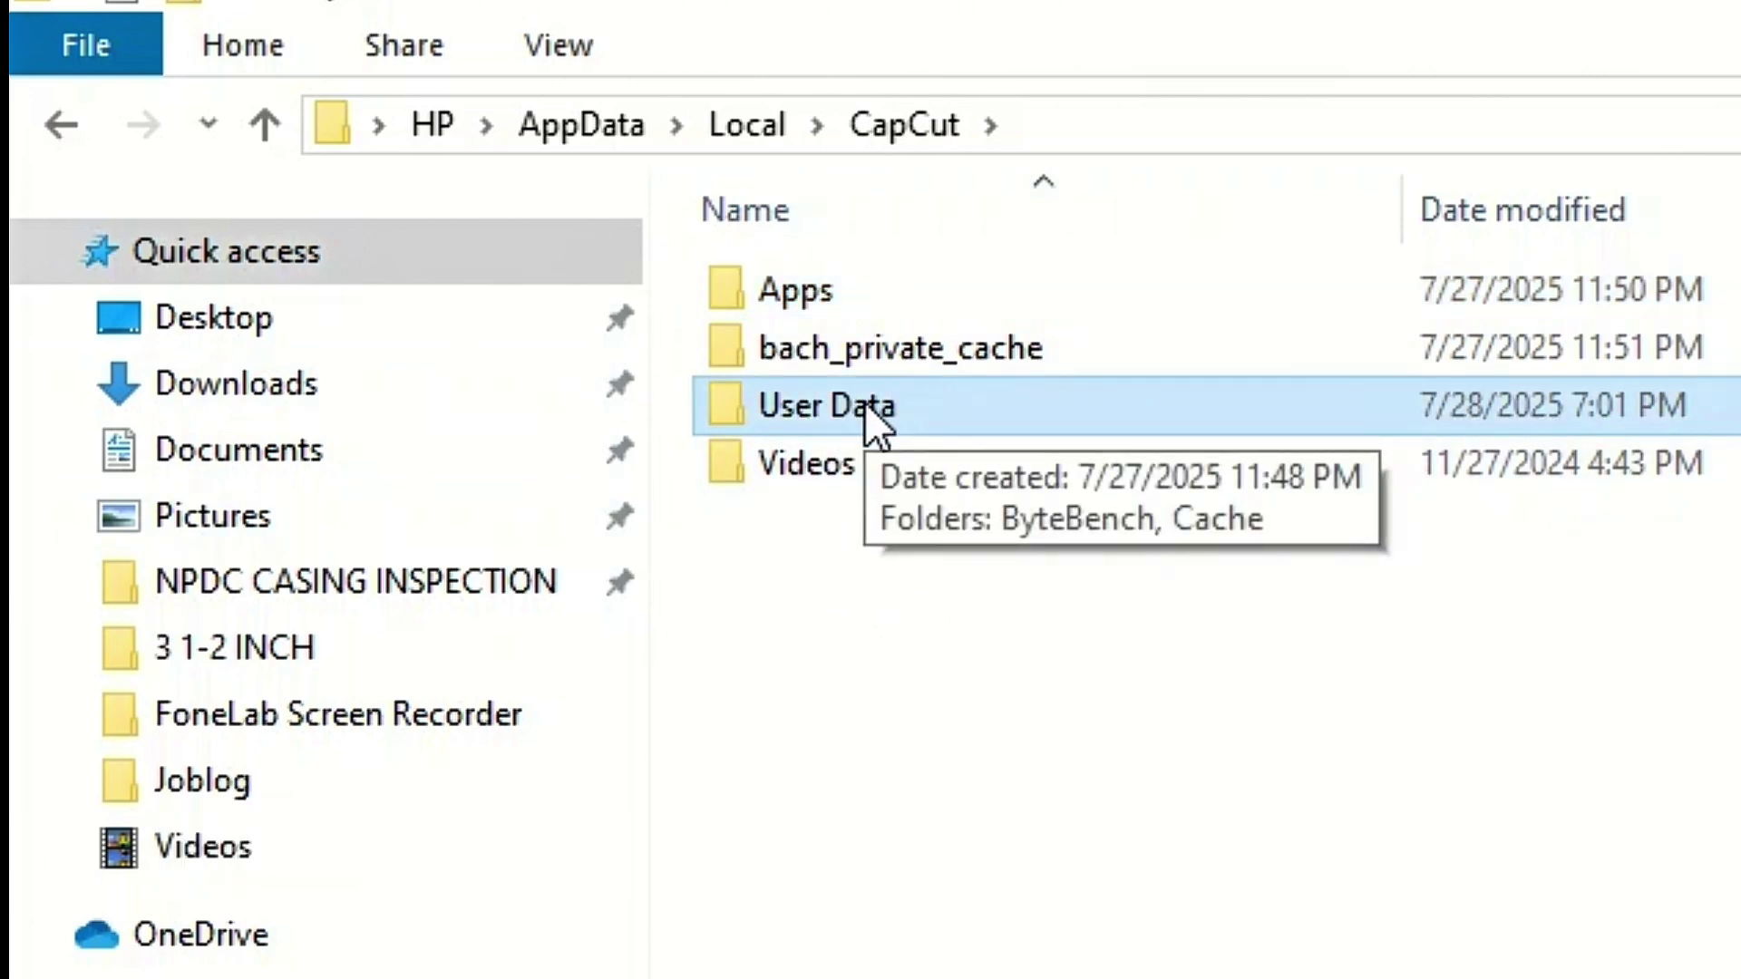
double_click(864, 405)
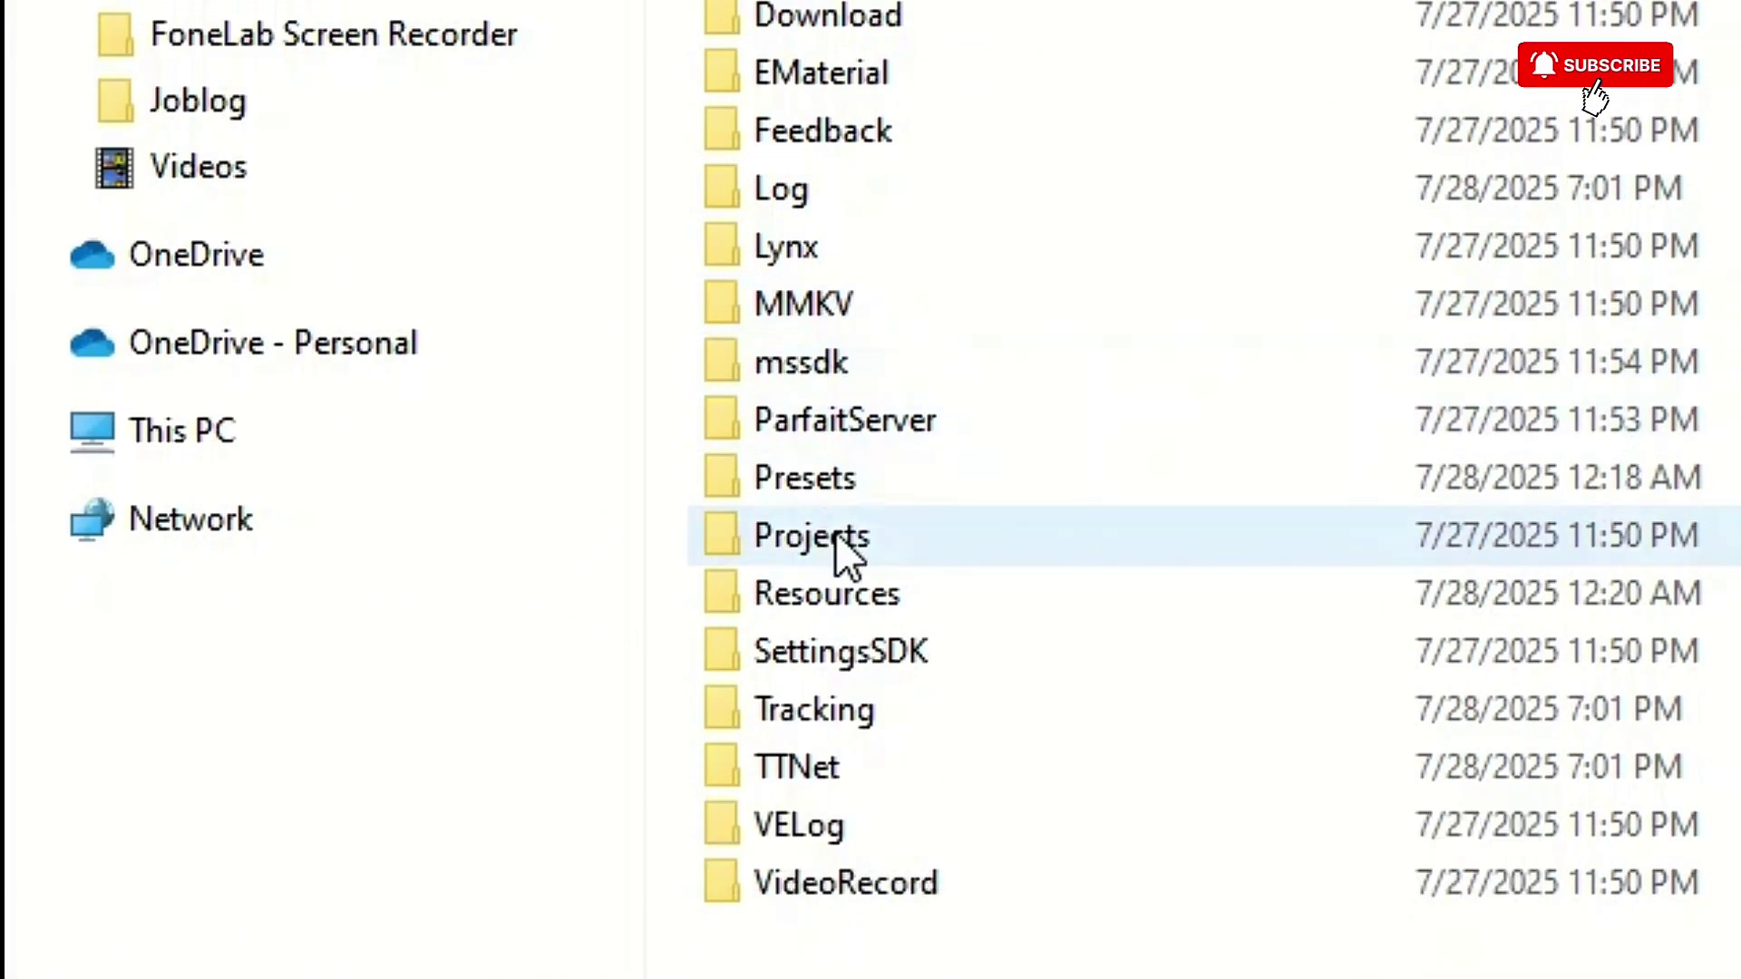
left_click(843, 537)
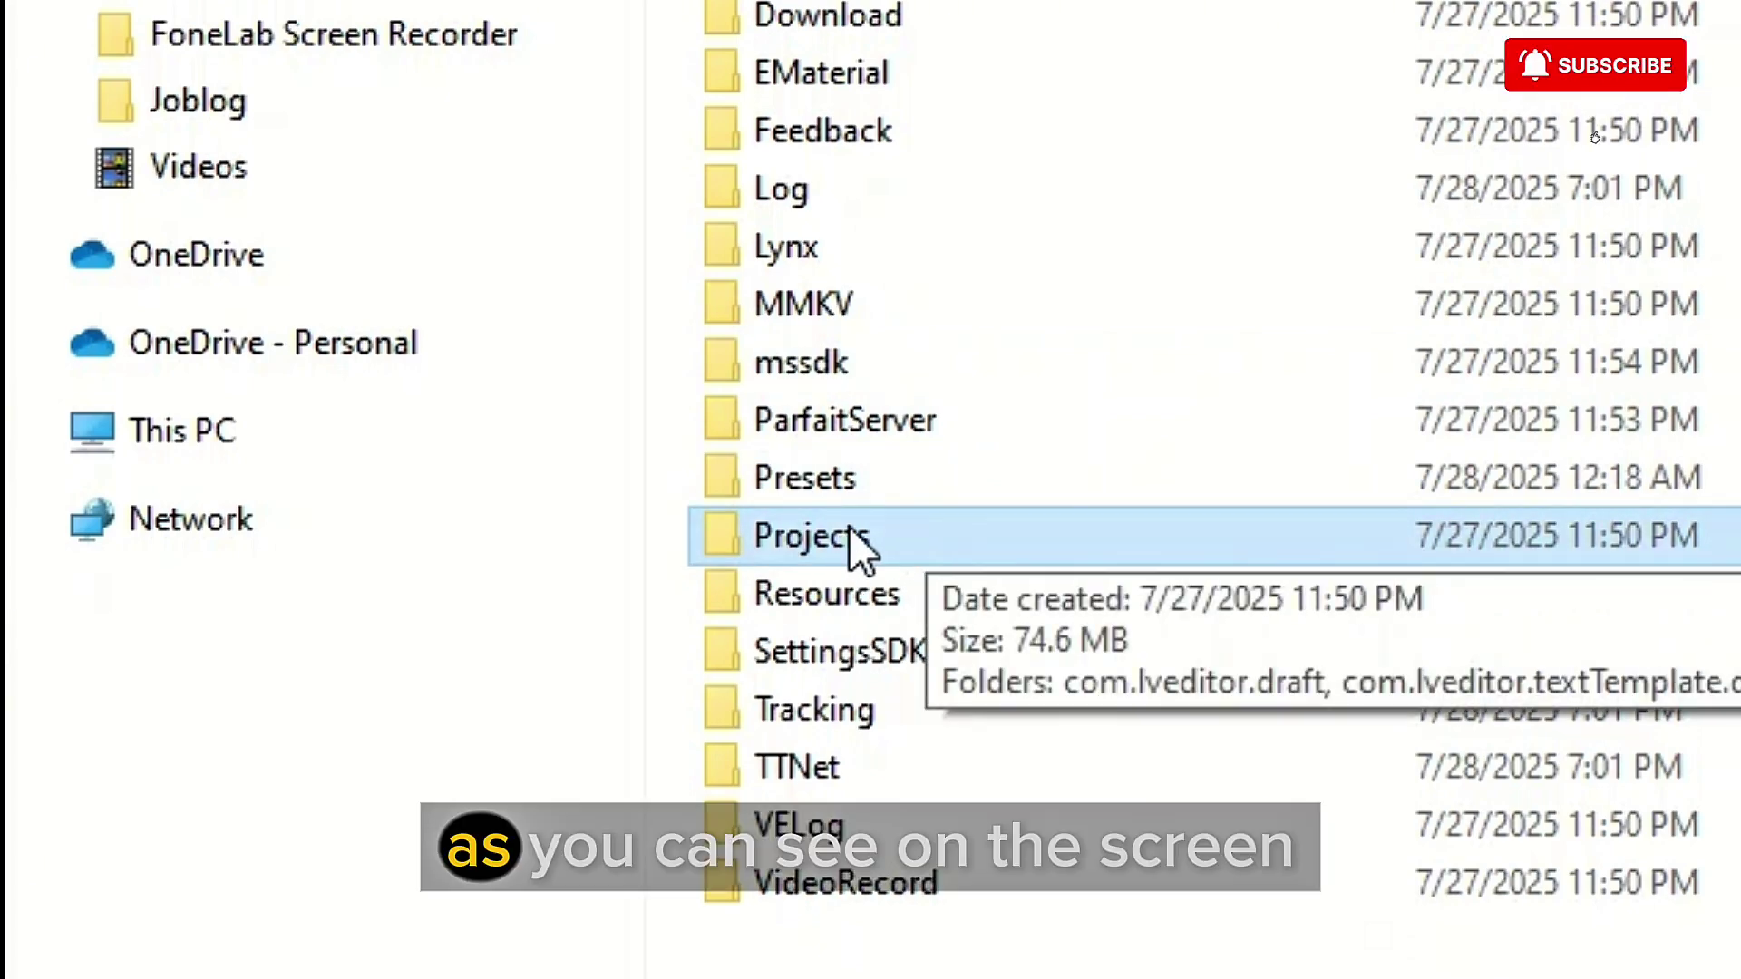
double_click(883, 537)
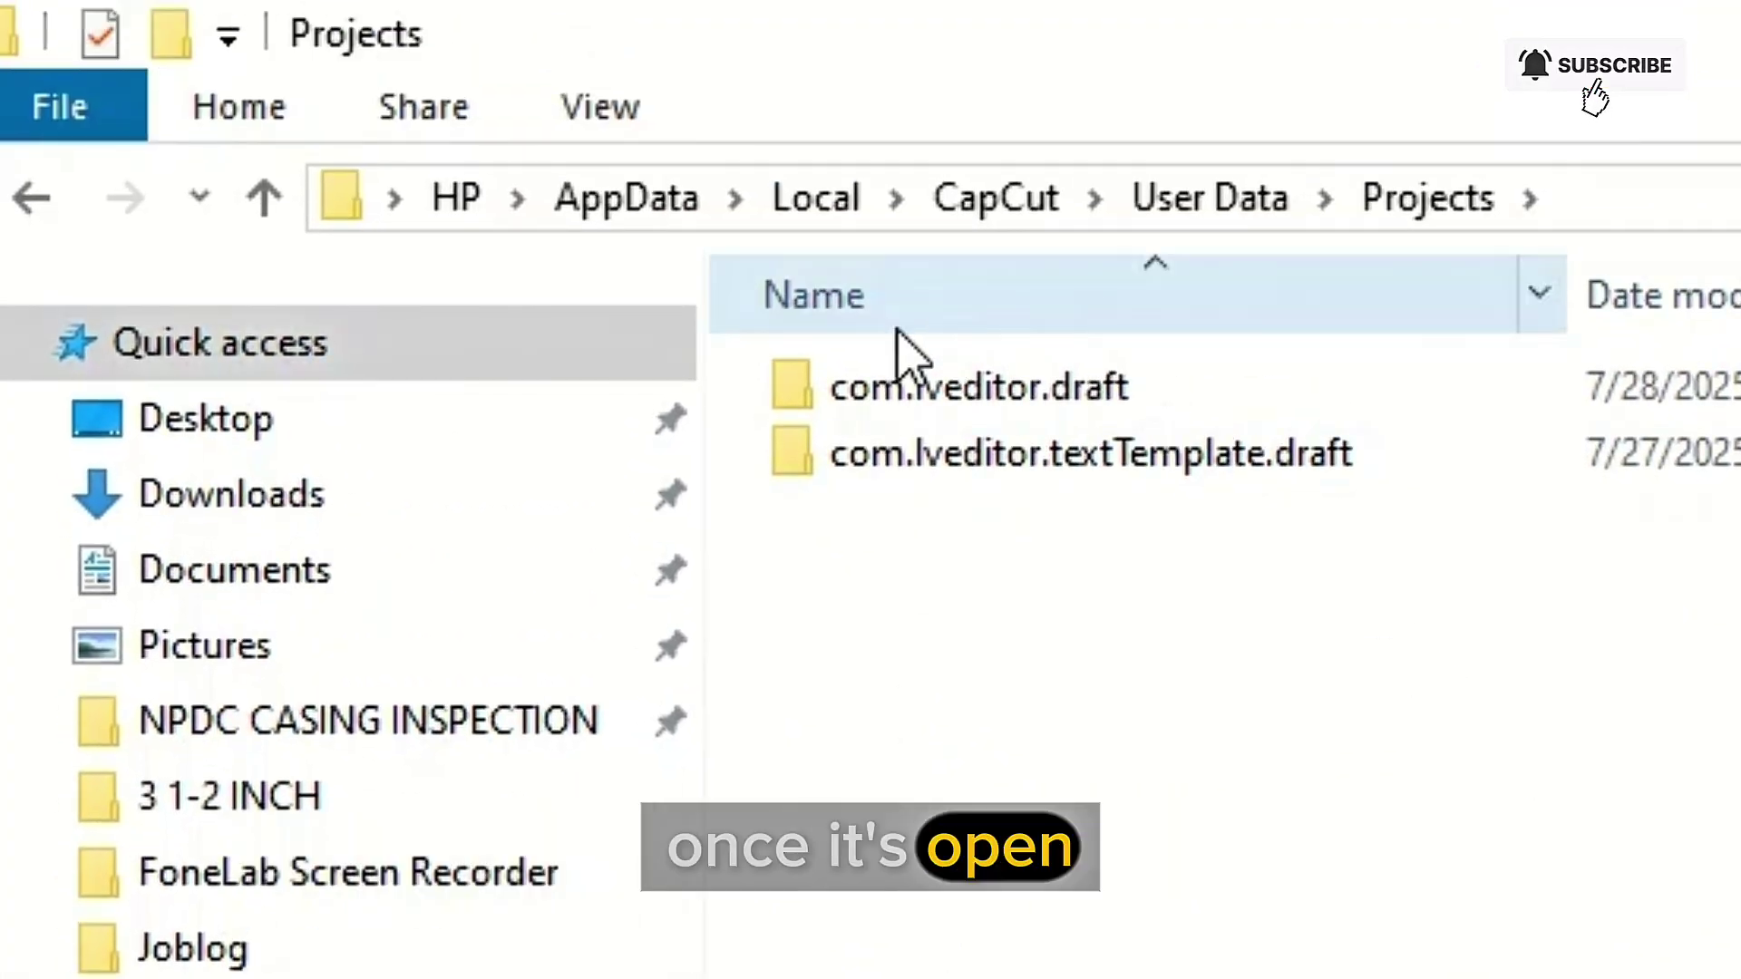
Navigate through com.lveditor.draft, 0728 (1) and Resources into the combination folder
left_click(1195, 379)
double_click(1265, 400)
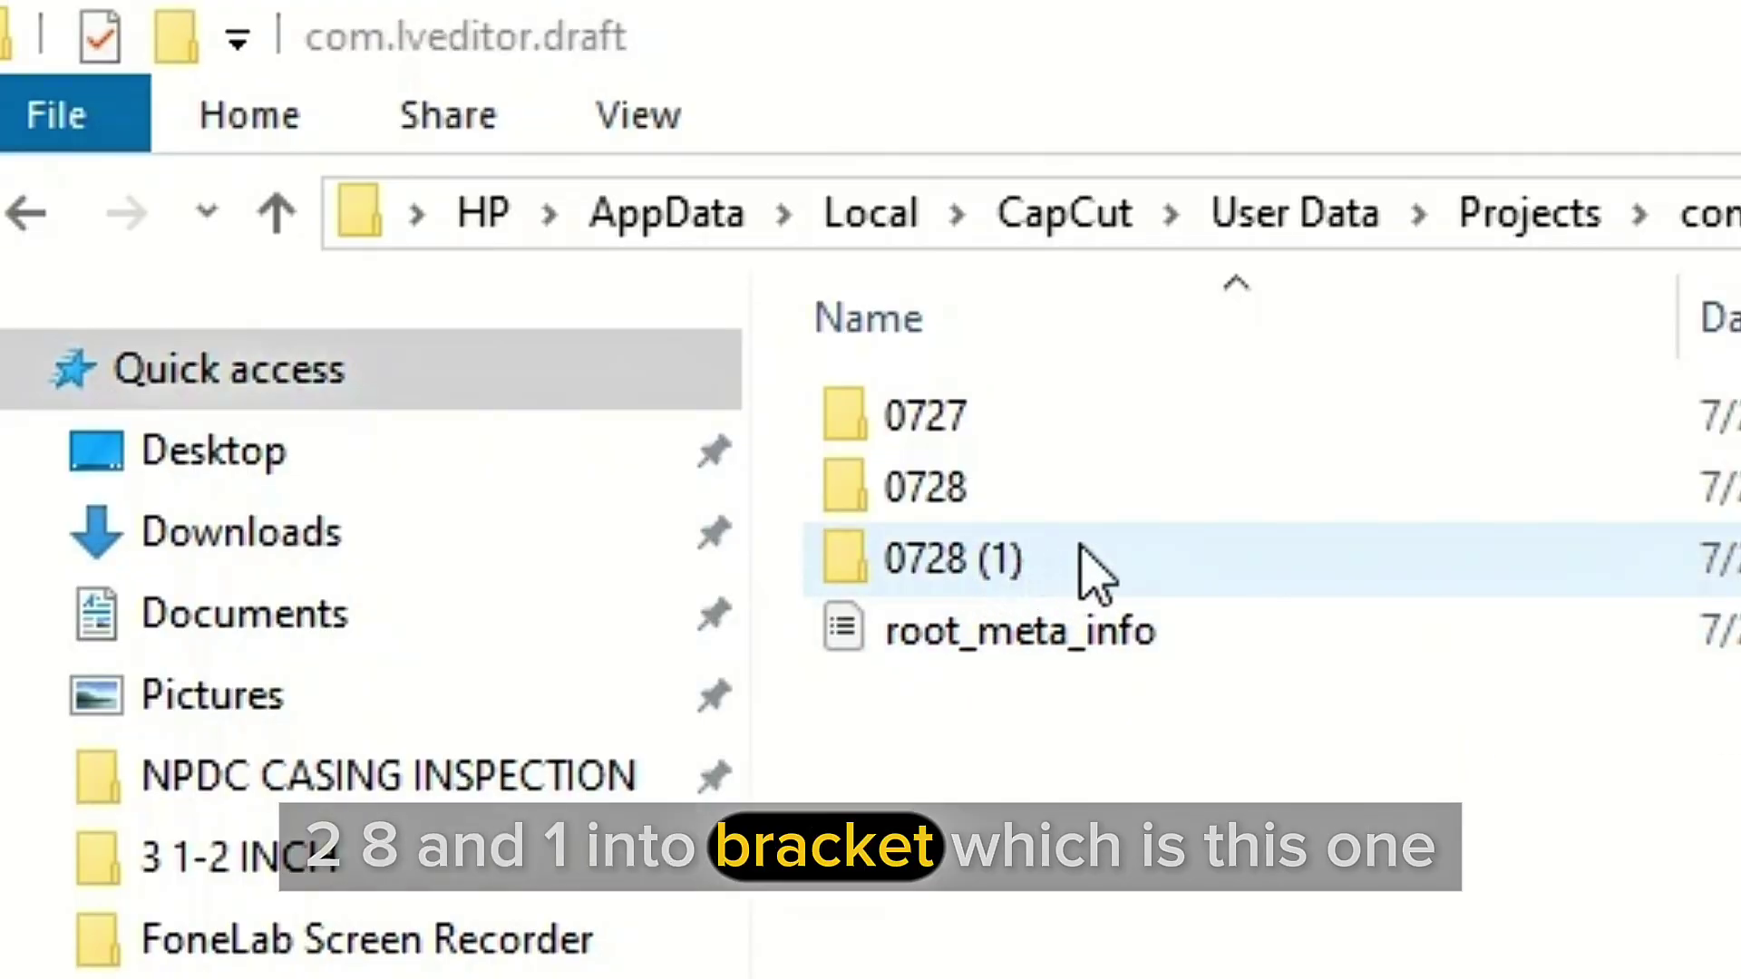
left_click(1084, 555)
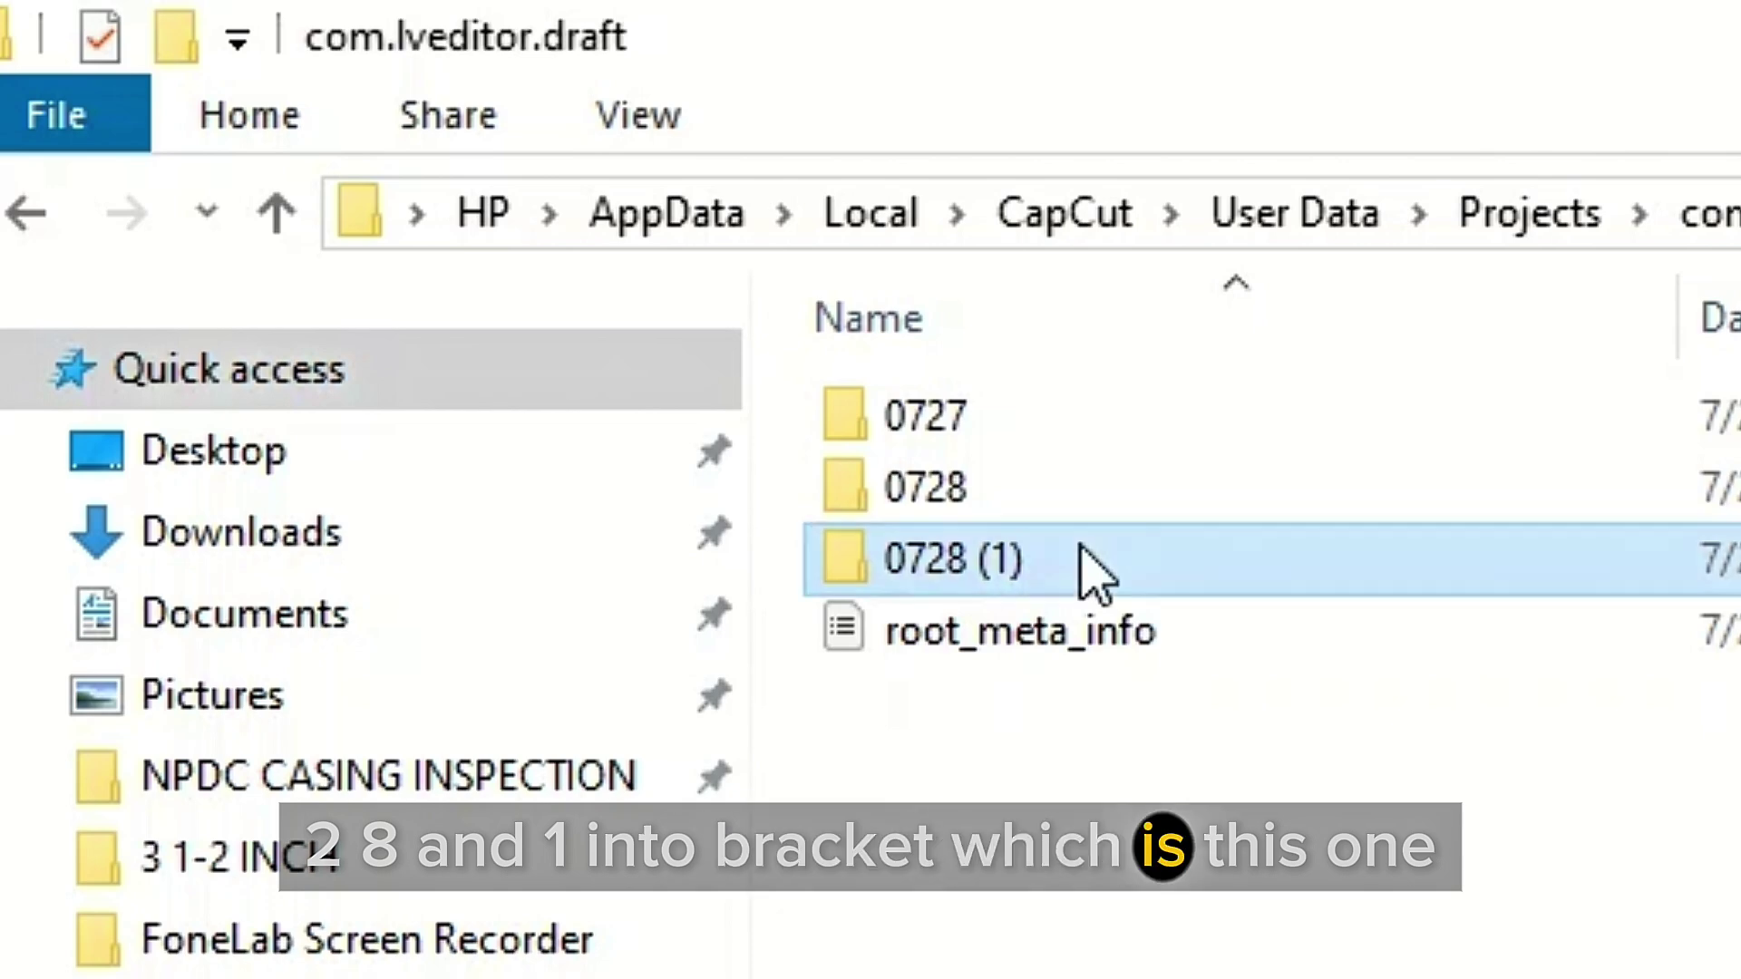
double_click(1034, 546)
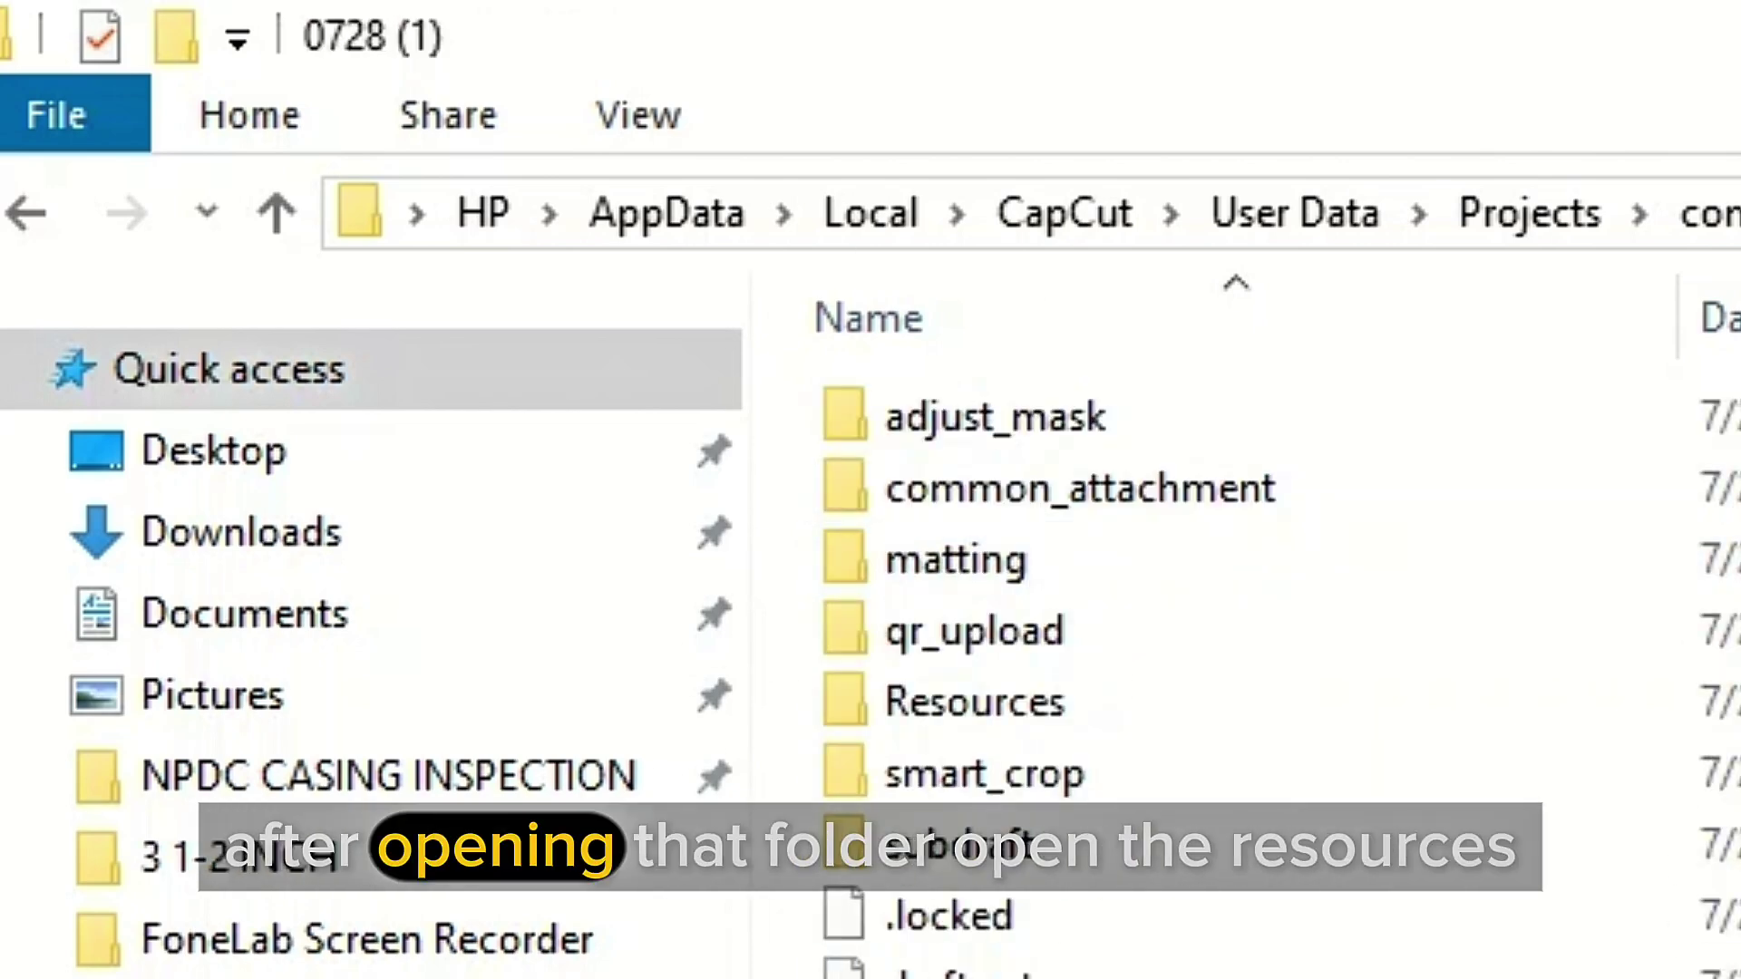
left_click(1035, 714)
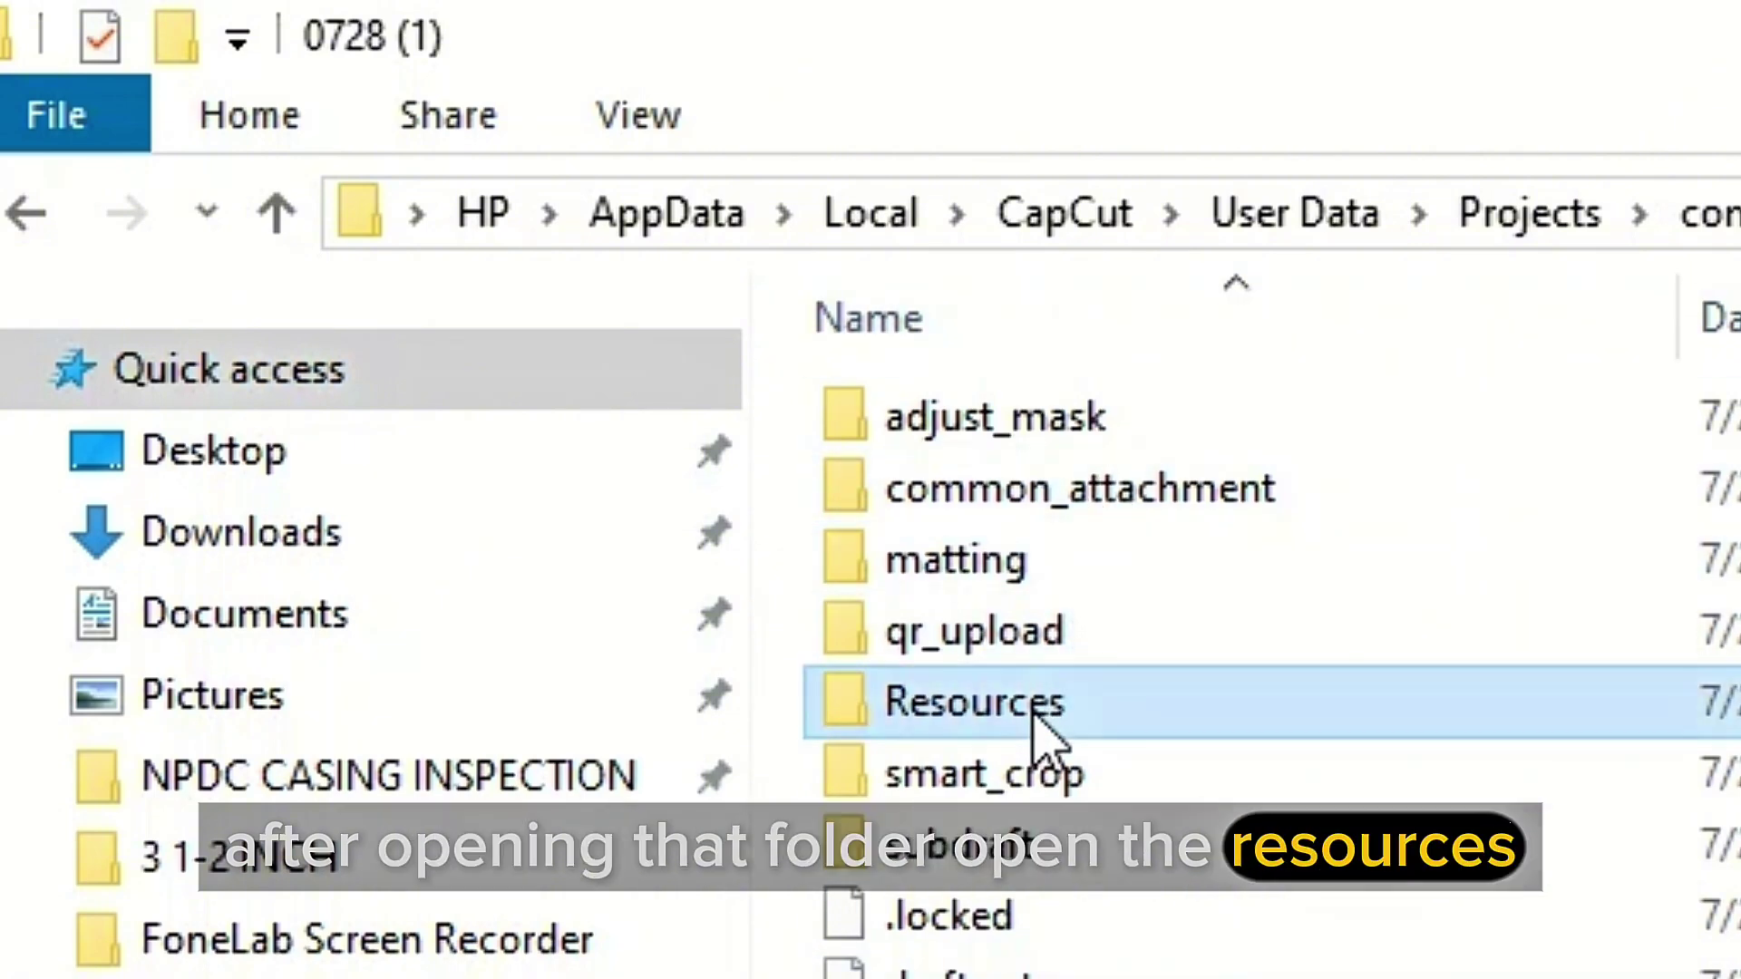
double_click(1153, 703)
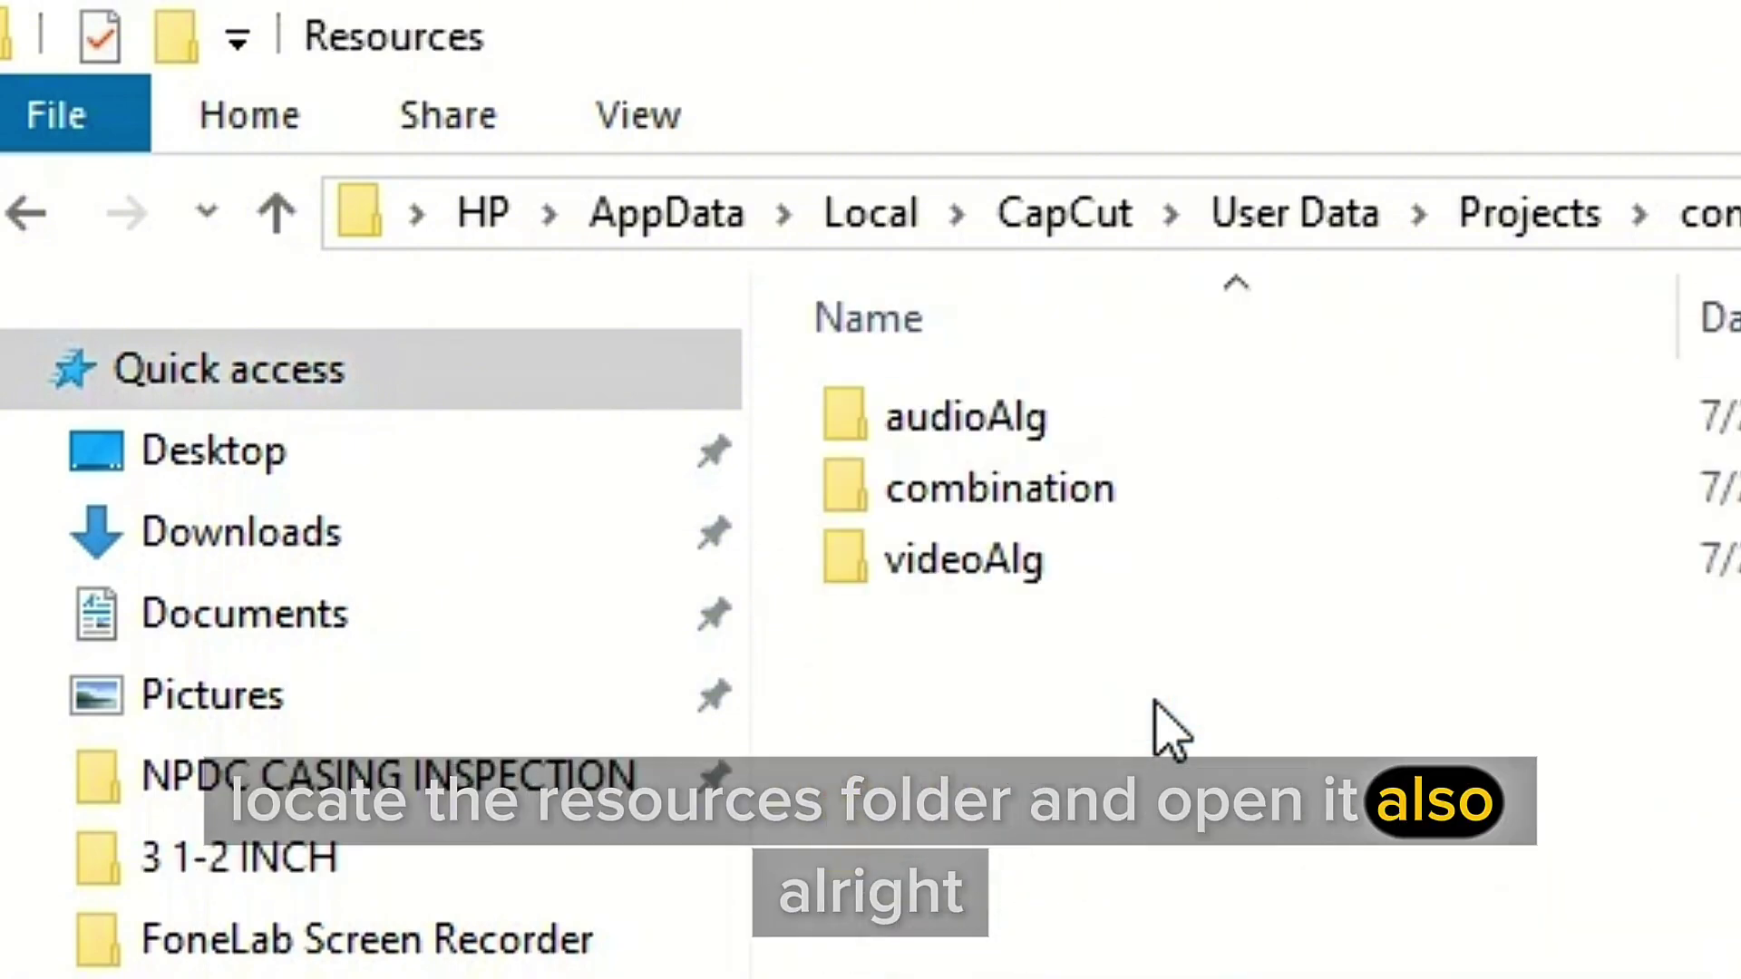
left_click(995, 494)
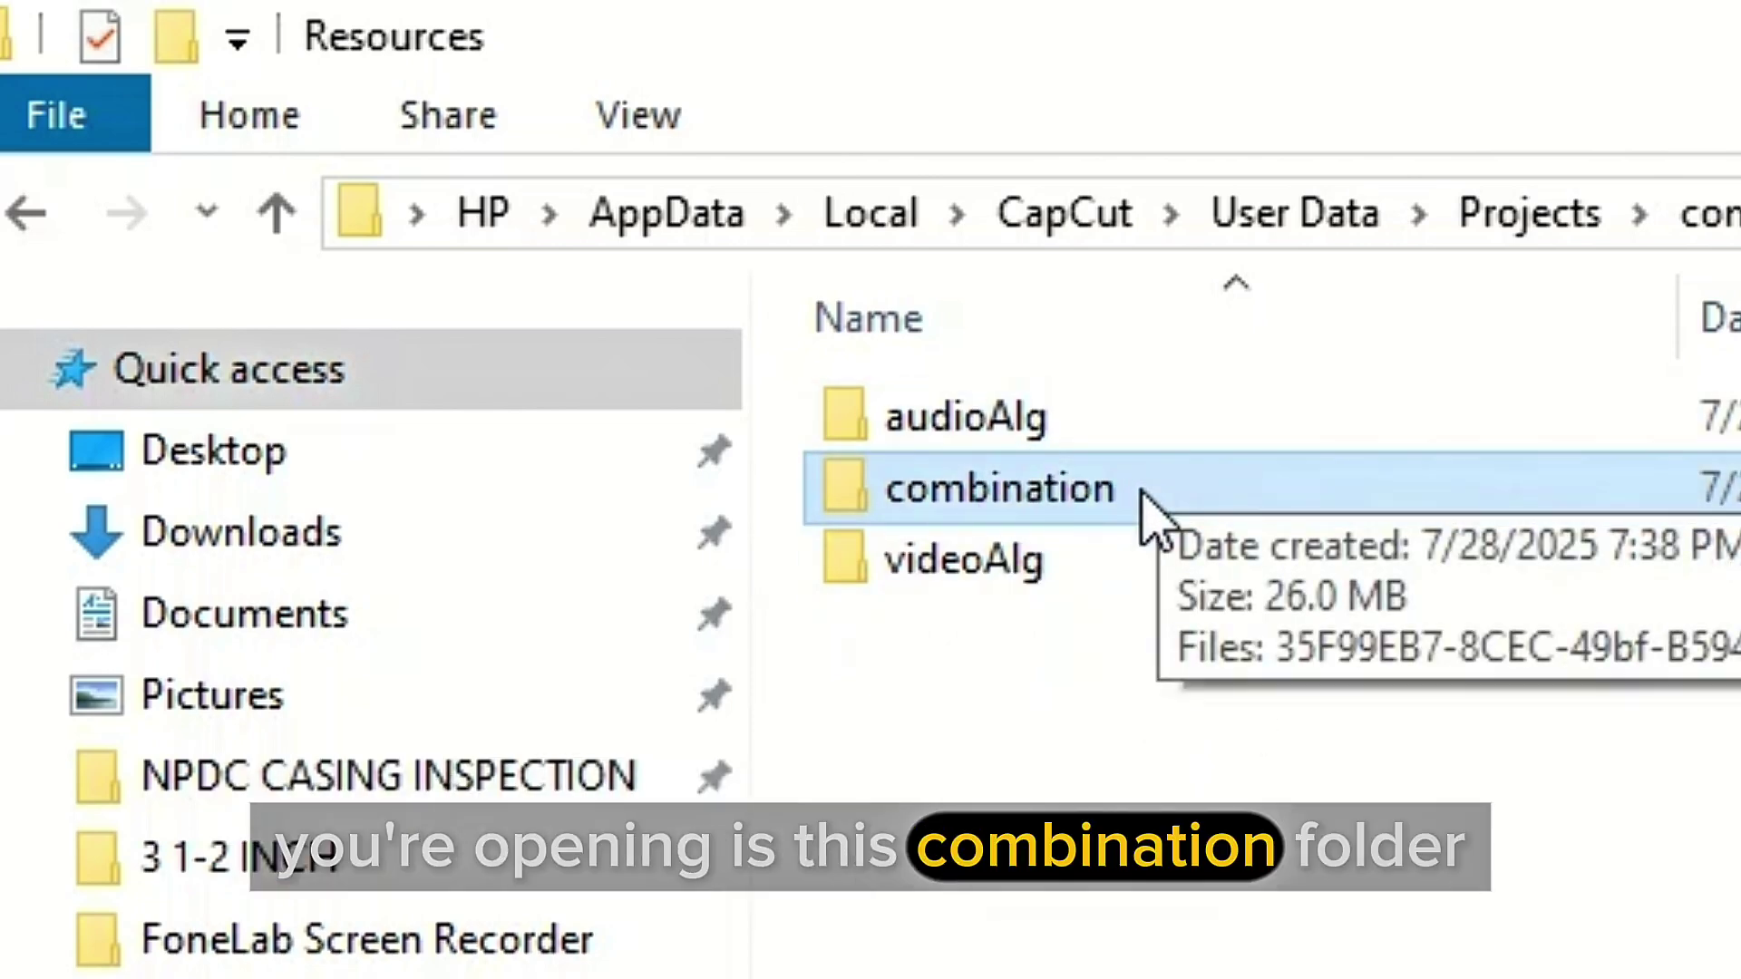
double_click(1228, 509)
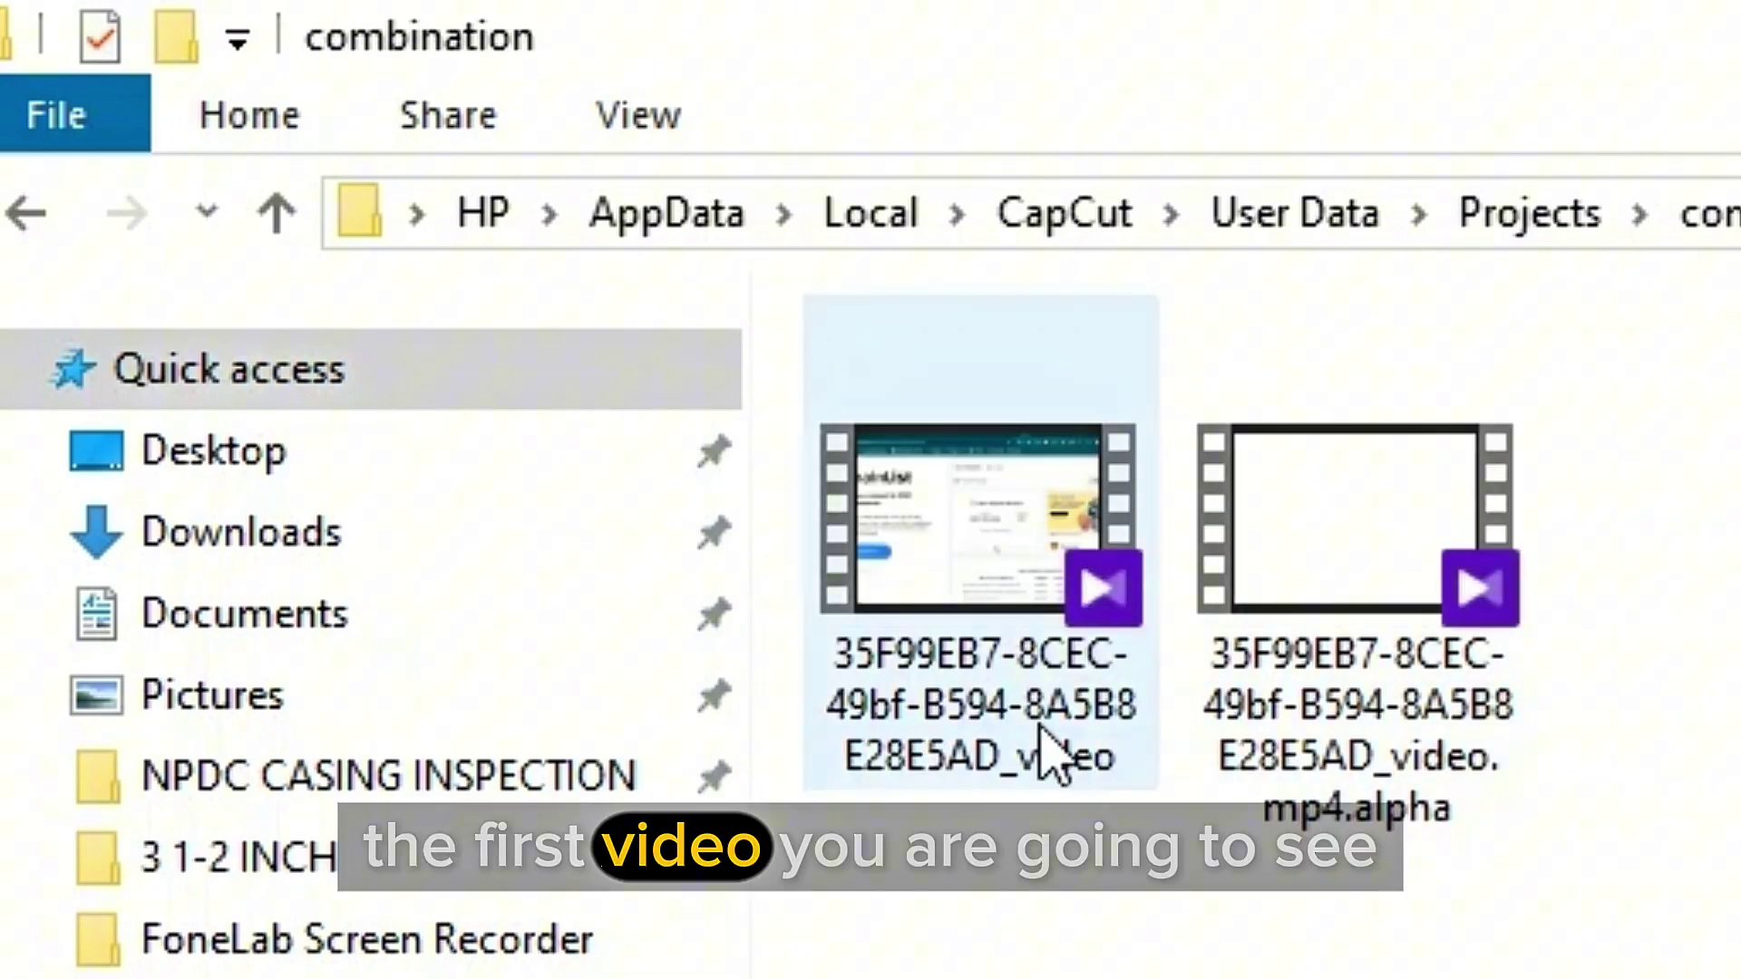
left_click(983, 555)
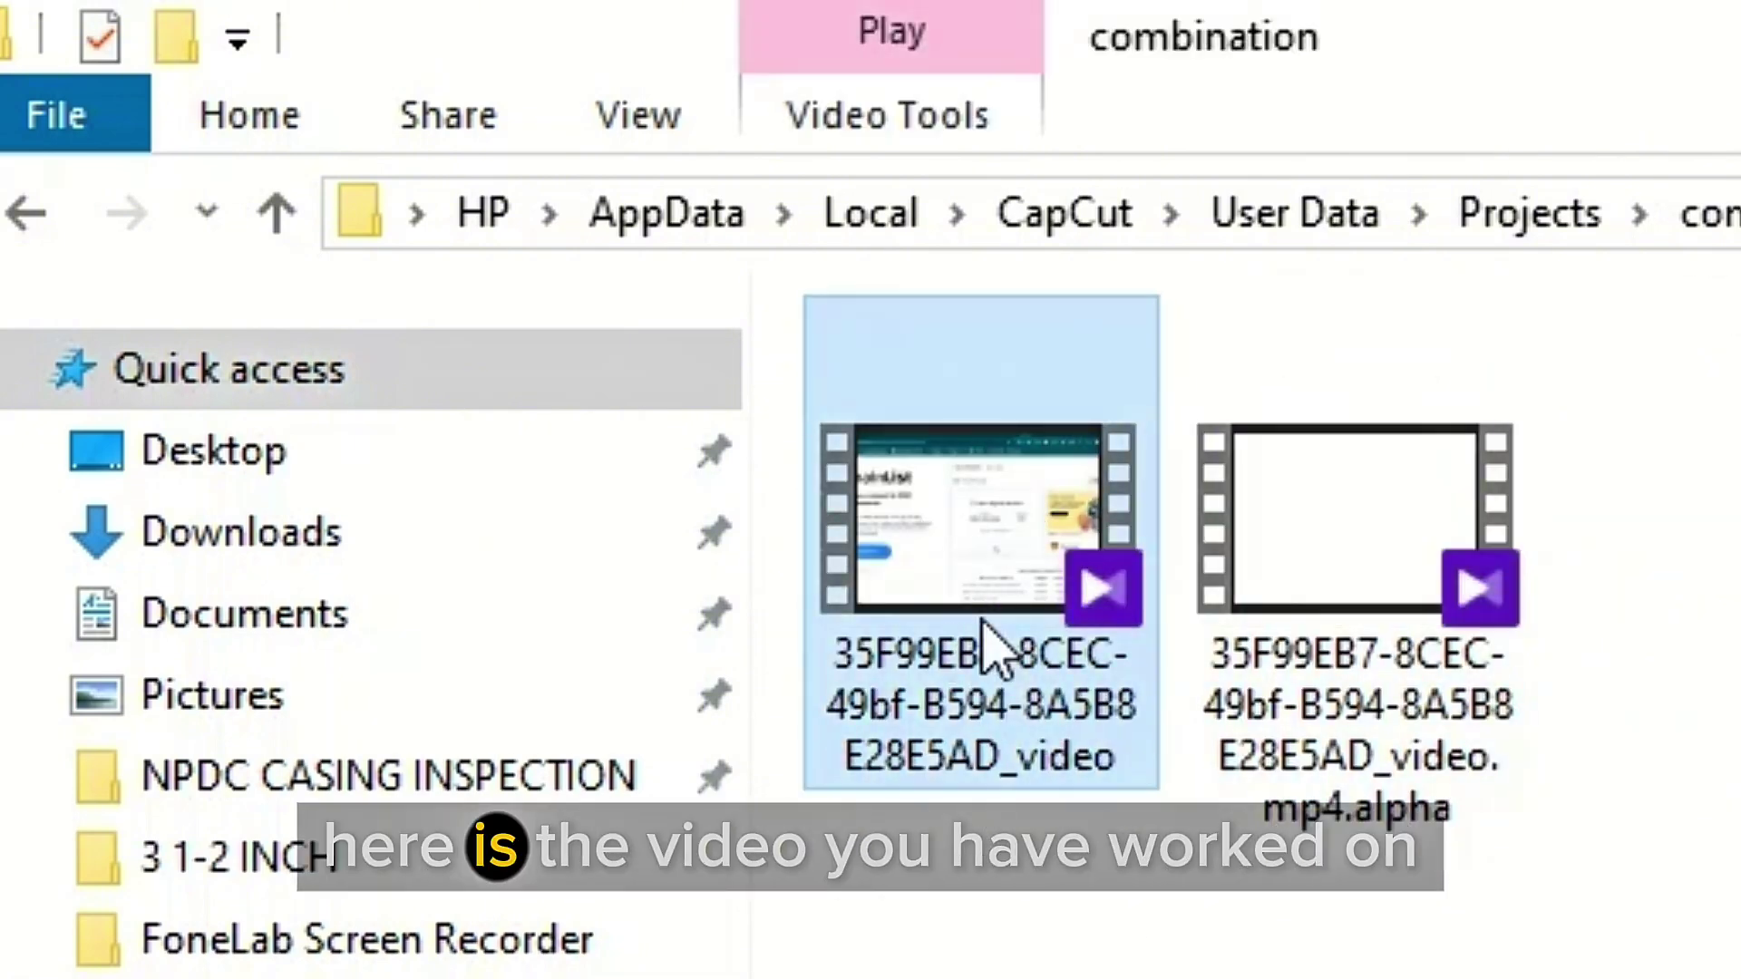